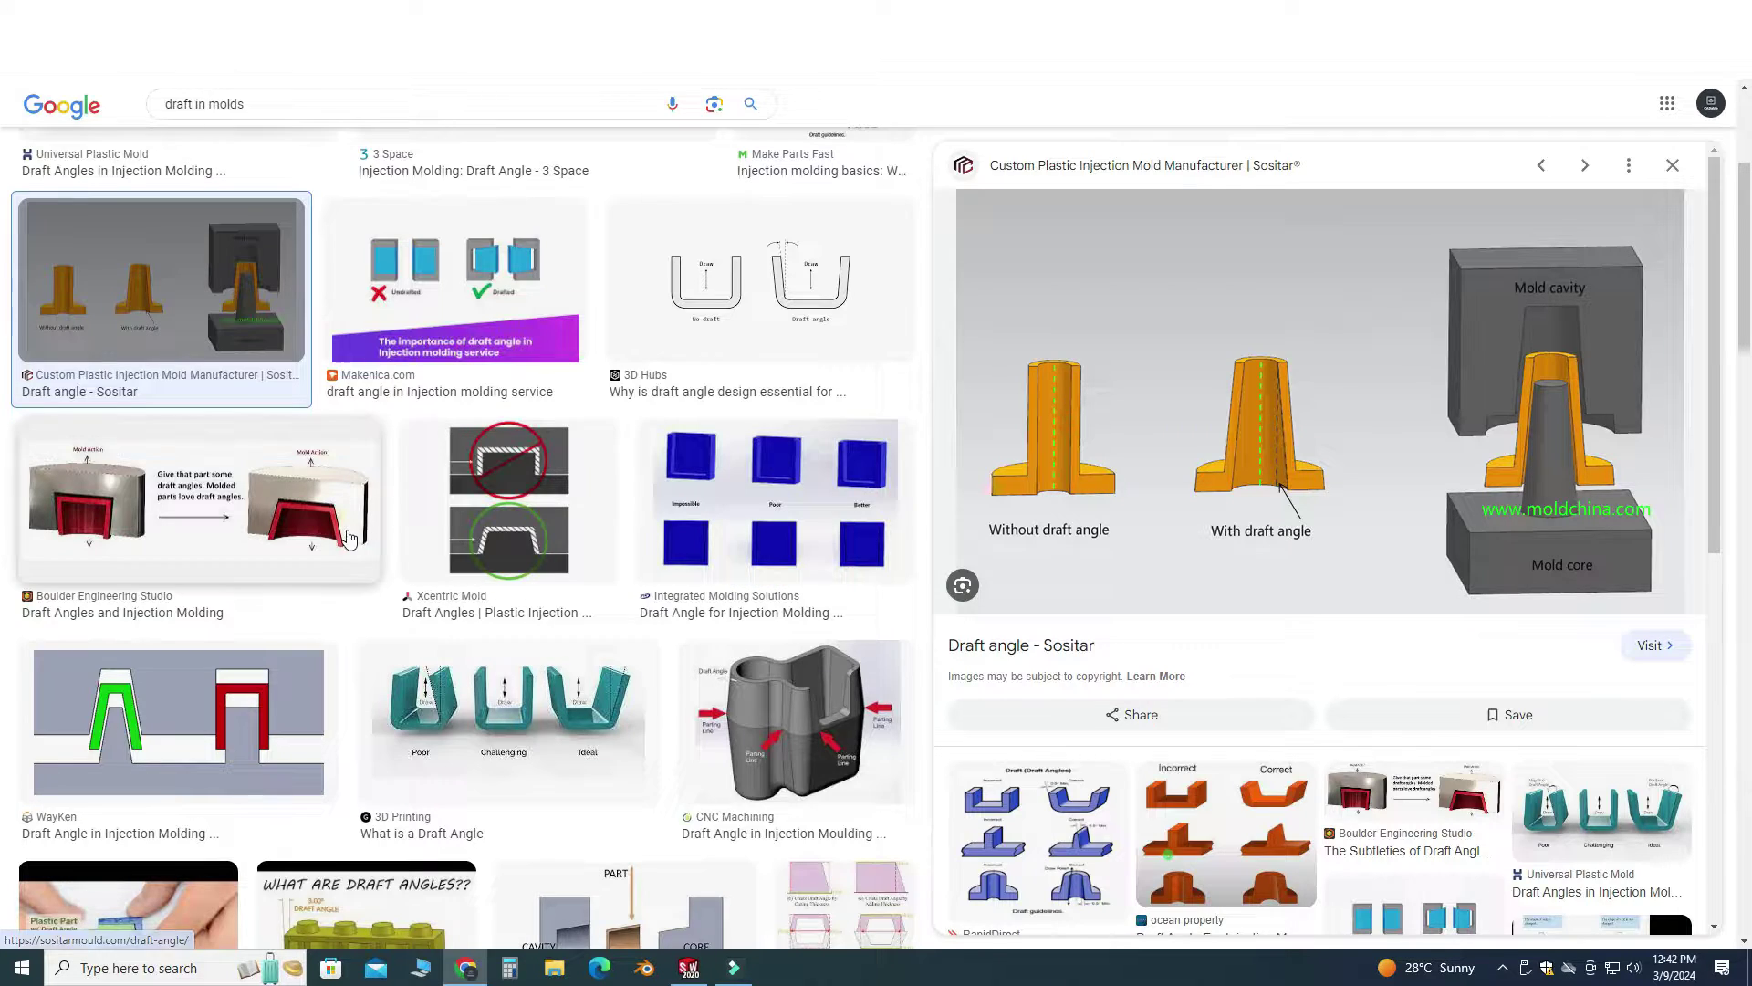
Preview the WayKen draft angle image, then the CNC Machining draft angle image further down.
{"action": "left_click", "coordinate": [164, 728]}
{"action": "scroll", "coordinate": [1241, 443], "scroll_direction": "down", "scroll_amount": 2}
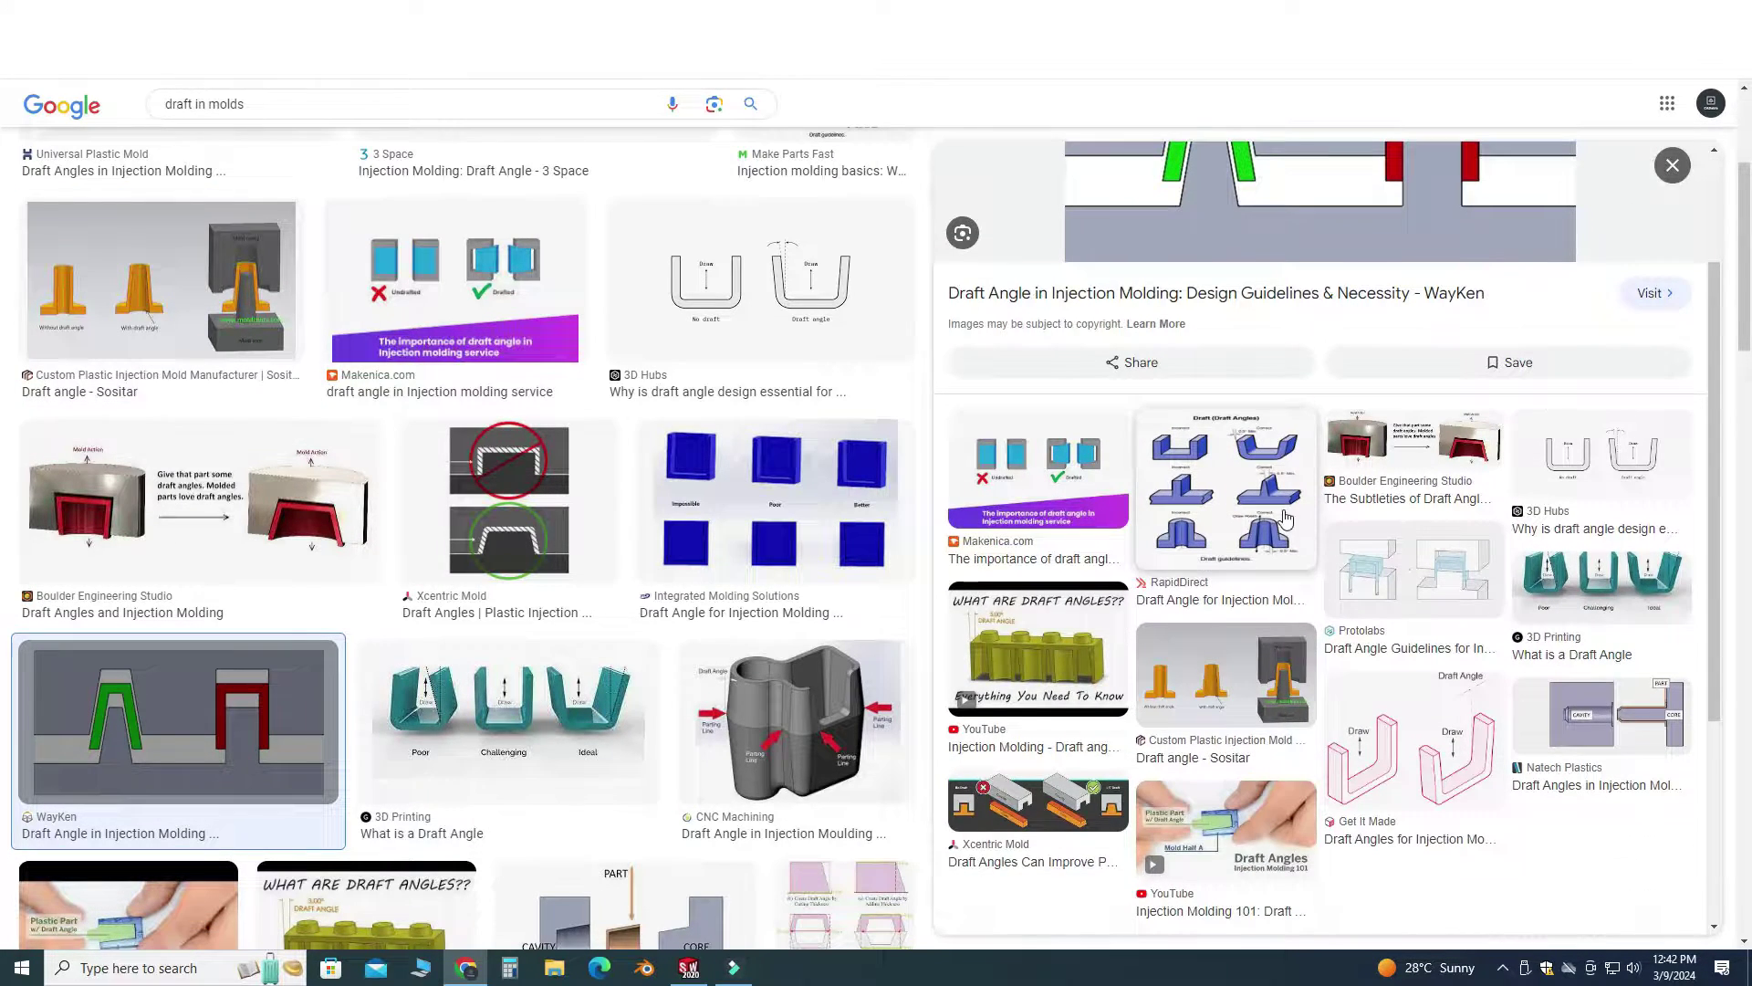
{"action": "scroll", "coordinate": [803, 621], "scroll_direction": "down", "scroll_amount": 1}
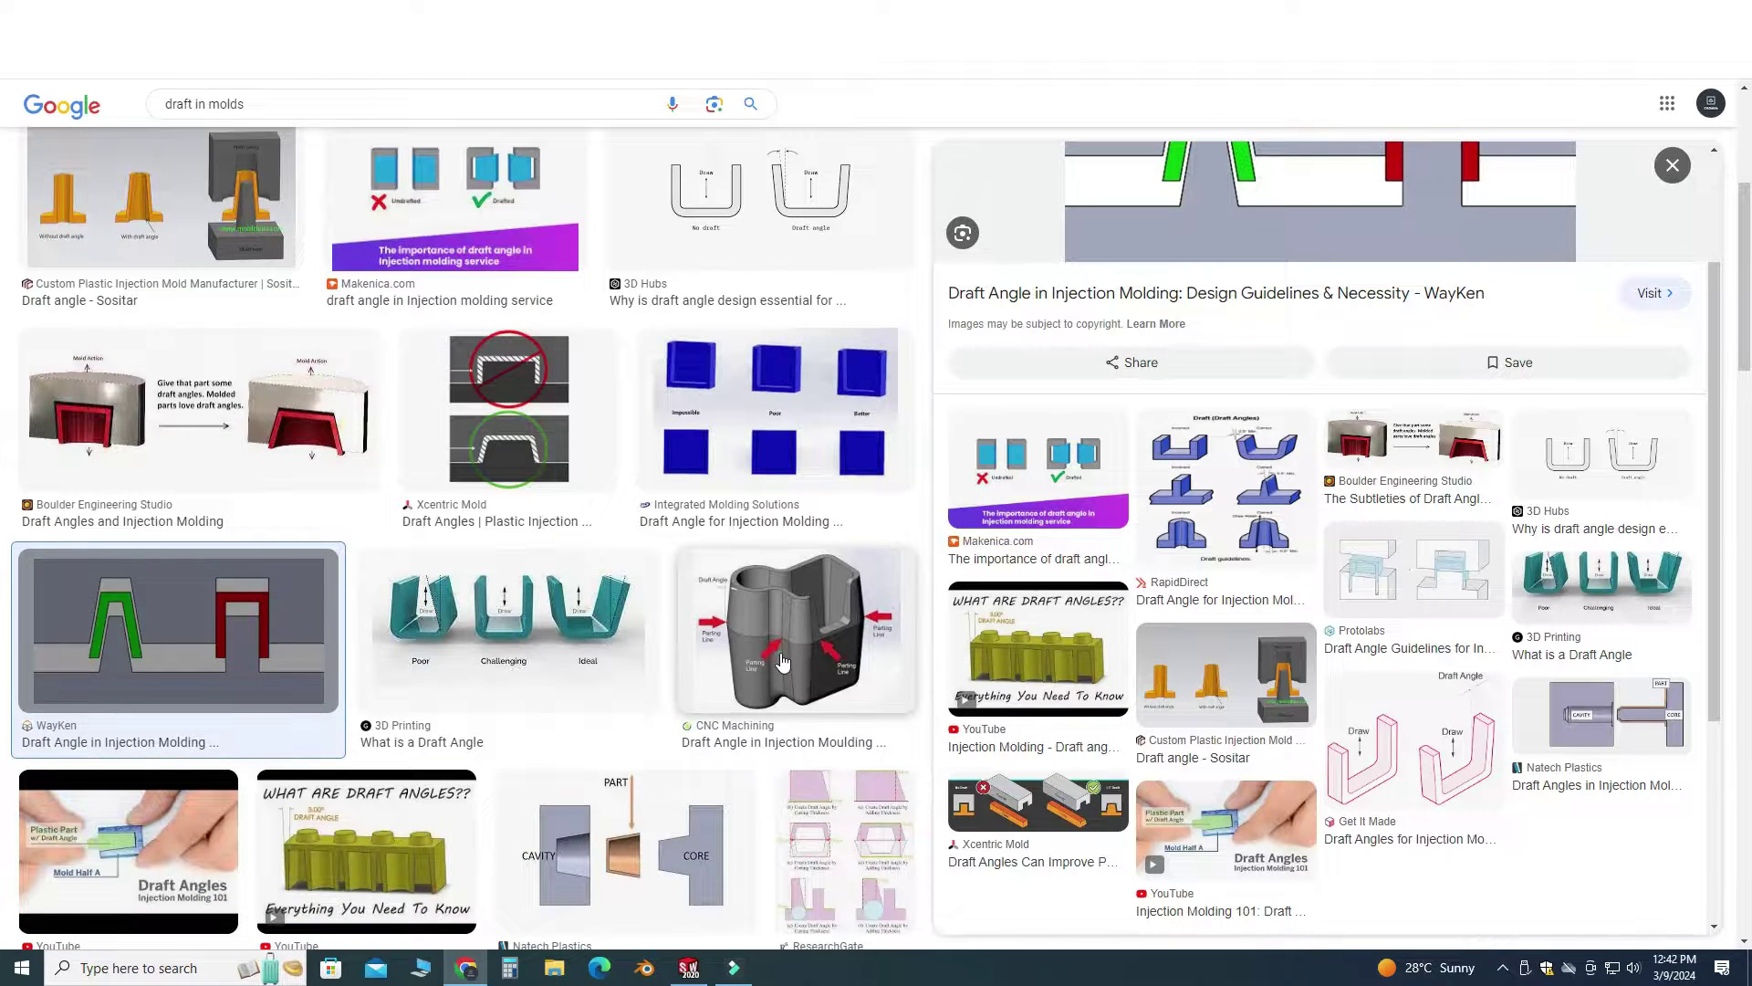
{"action": "left_click", "coordinate": [794, 635]}
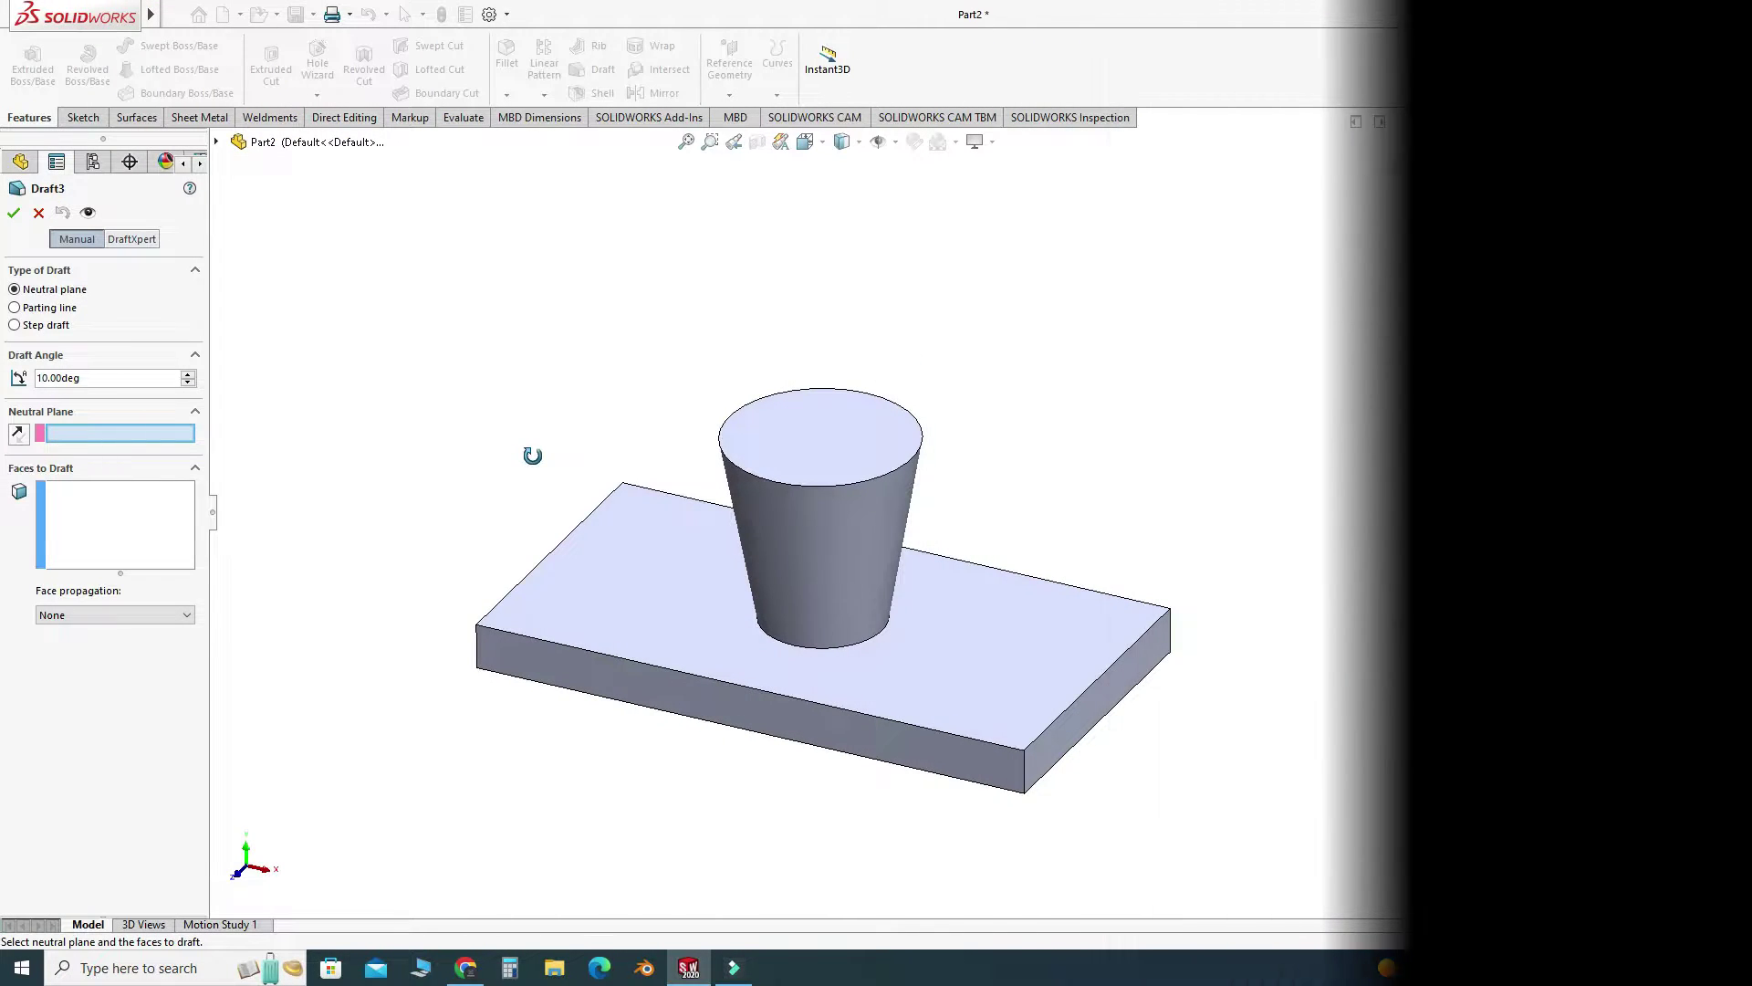
{"action": "mouse_move", "coordinate": [554, 445]}
{"action": "middle_mouse_down"}
{"action": "mouse_move", "coordinate": [598, 332]}
{"action": "mouse_move", "coordinate": [560, 473]}
{"action": "mouse_move", "coordinate": [538, 457]}
{"action": "middle_mouse_up"}
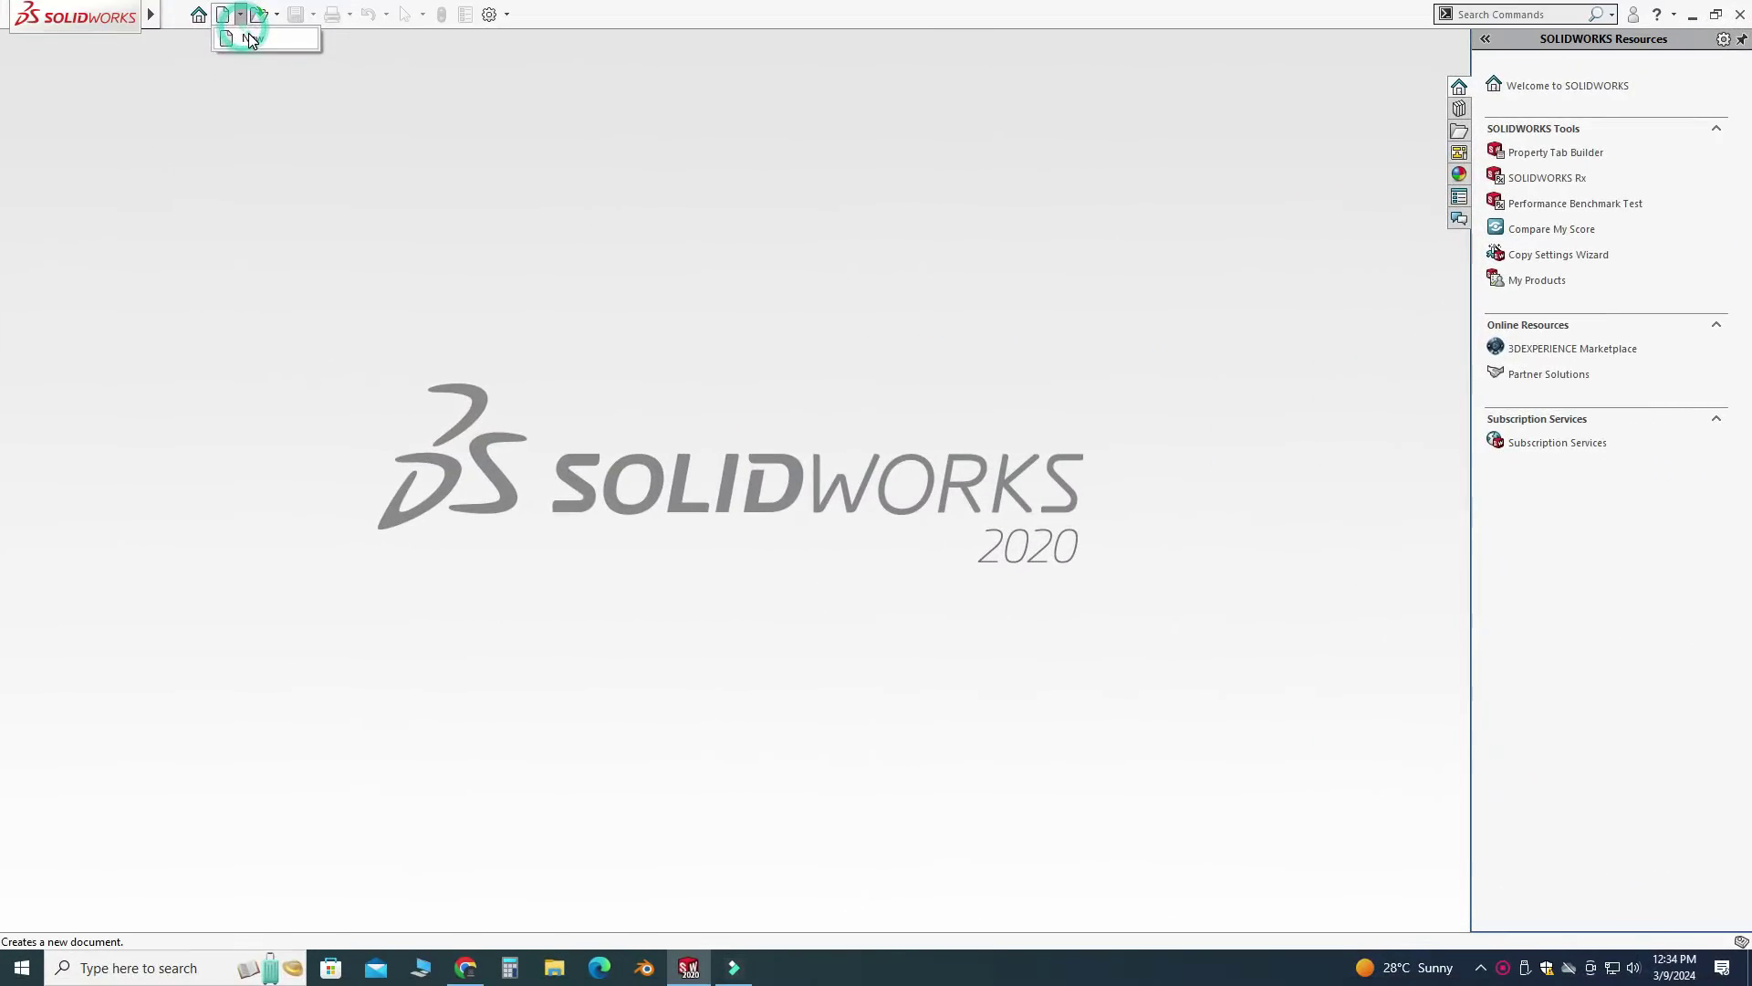
Create a new Part document.
{"action": "left_click", "coordinate": [223, 14]}
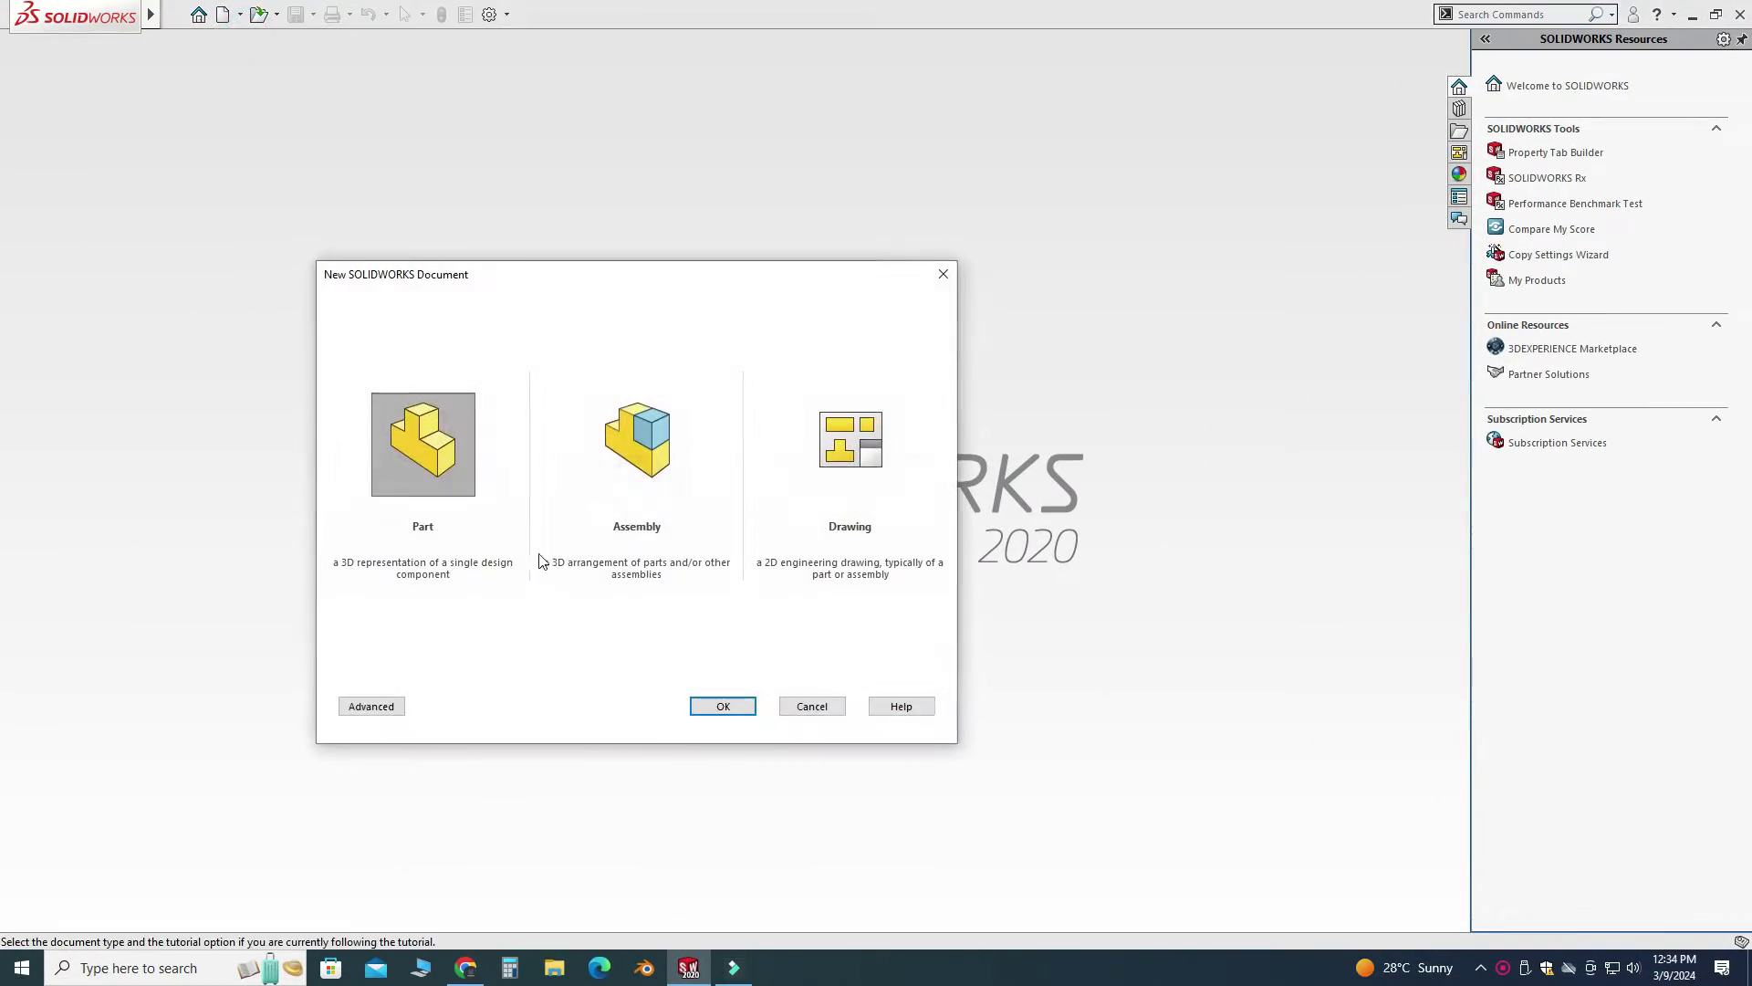
{"action": "left_click", "coordinate": [462, 499]}
{"action": "left_click", "coordinate": [723, 707]}
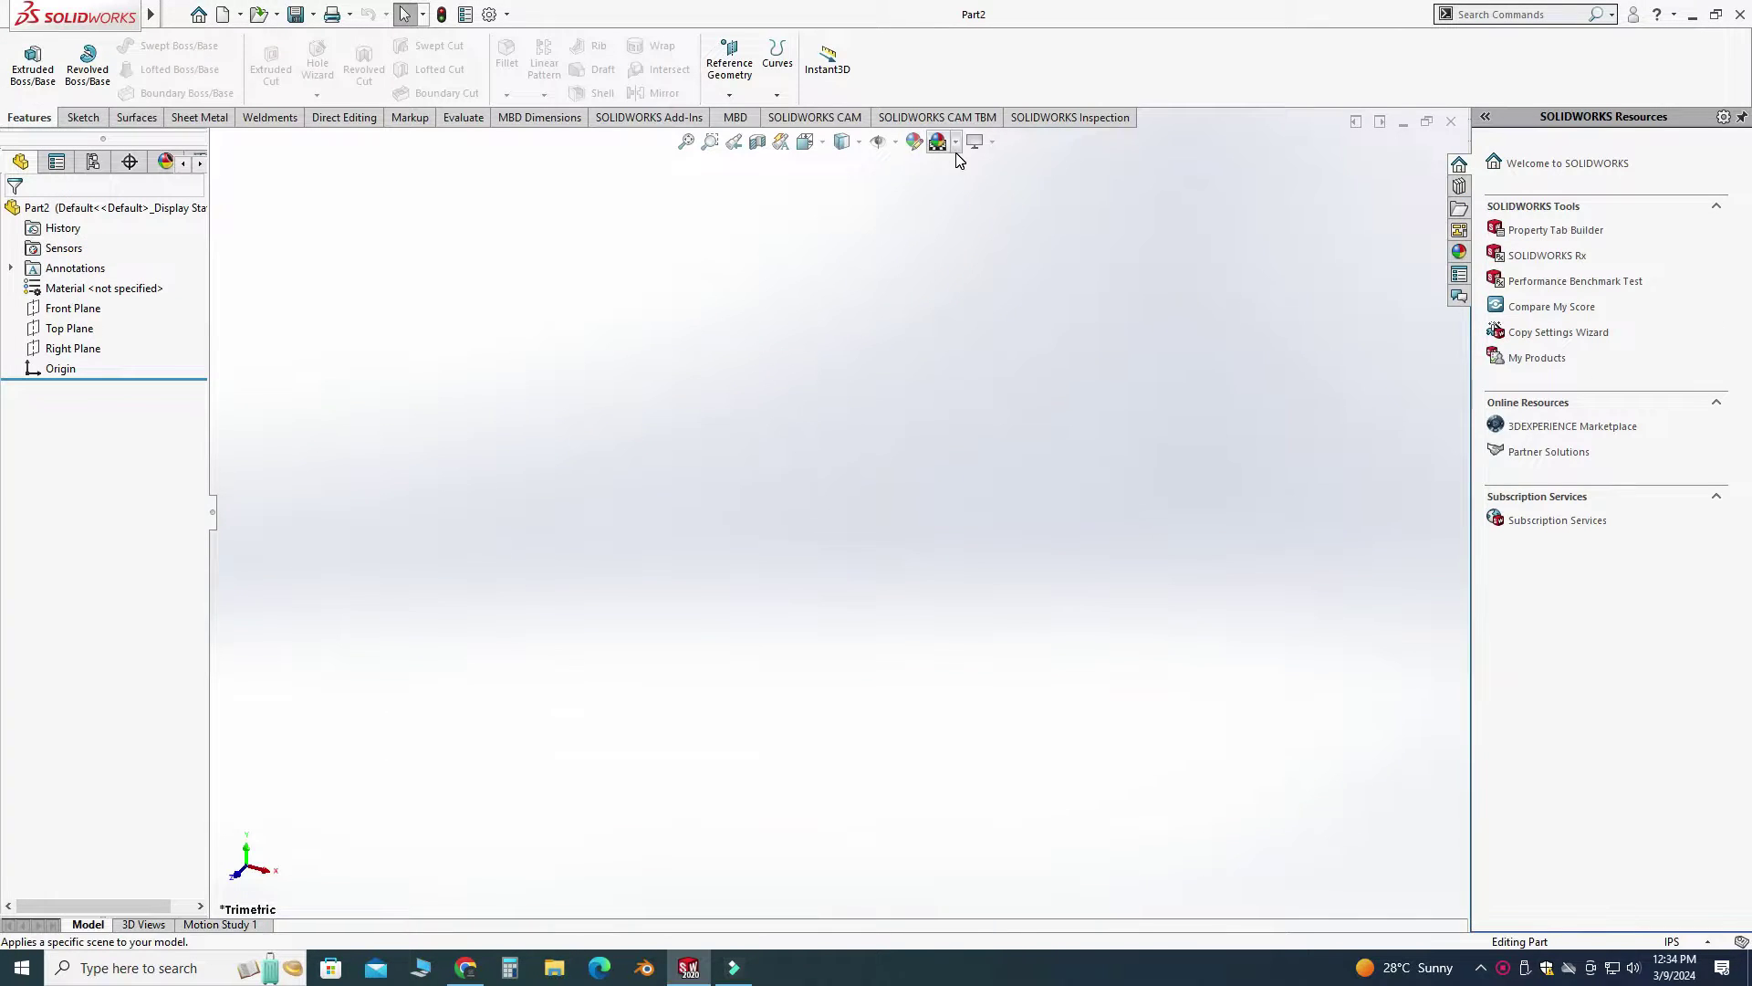
Apply the Plain White scene, set units to MMGS, and select the Top Plane.
{"action": "left_click", "coordinate": [956, 143]}
{"action": "left_click", "coordinate": [975, 189]}
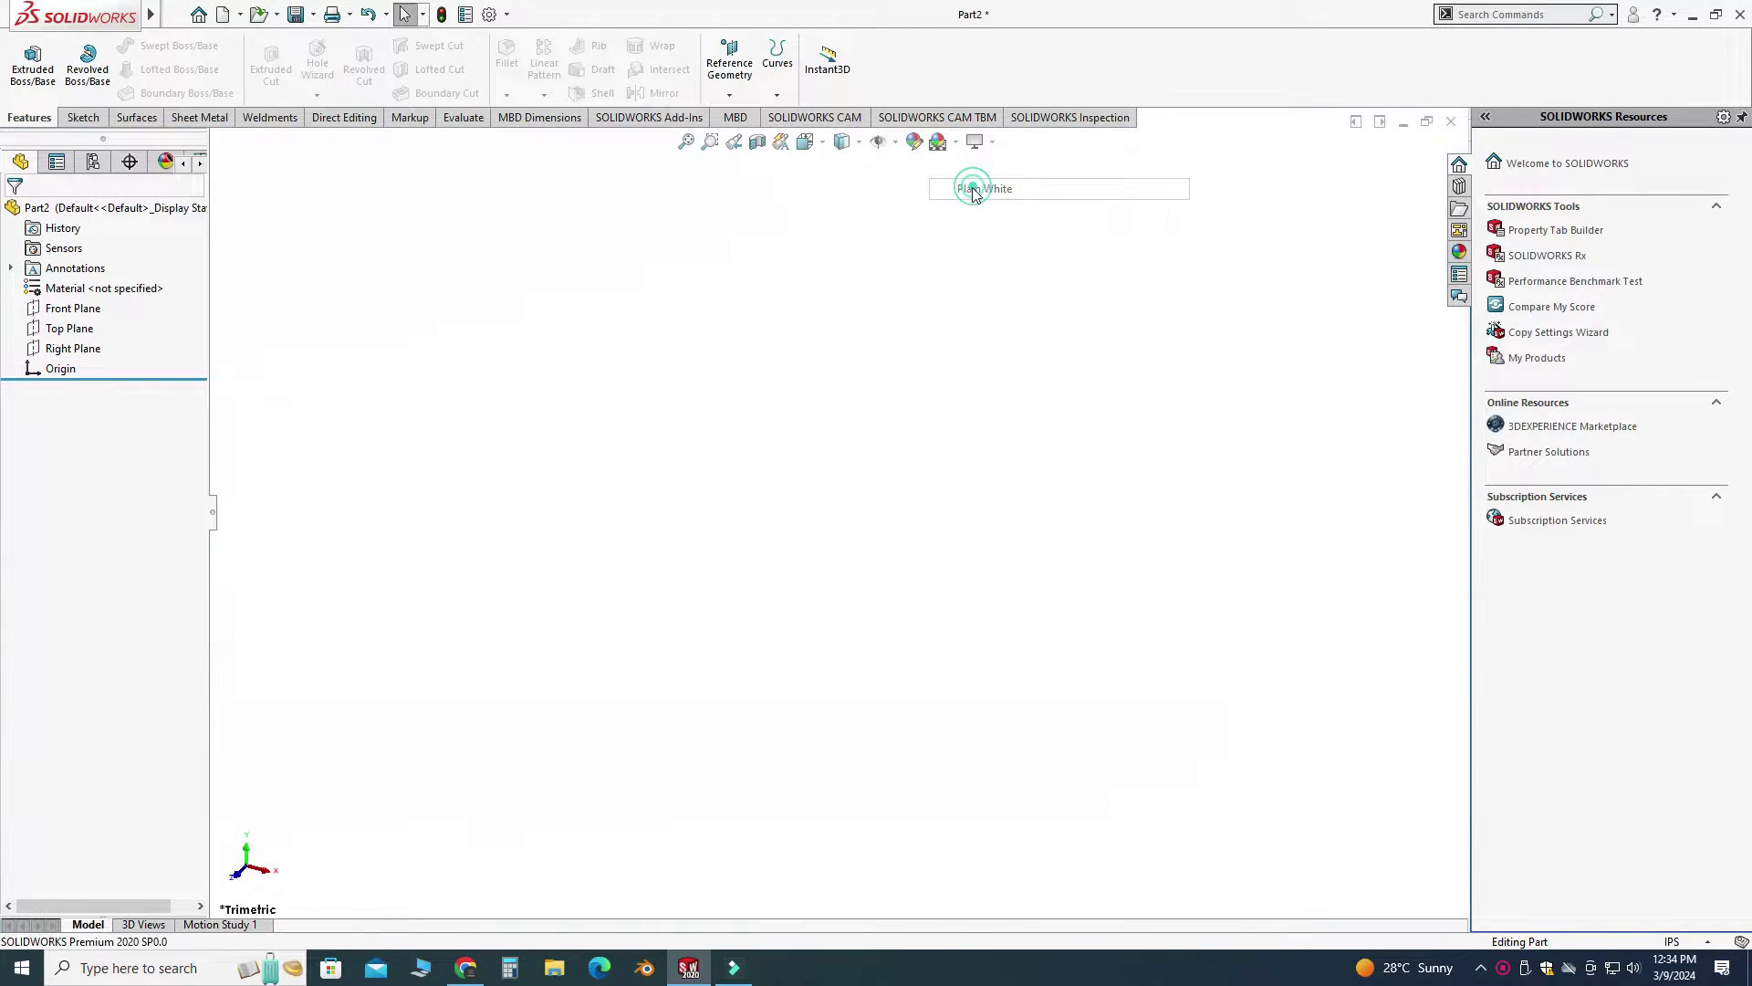
{"action": "left_click", "coordinate": [1672, 941]}
{"action": "left_click", "coordinate": [1634, 865]}
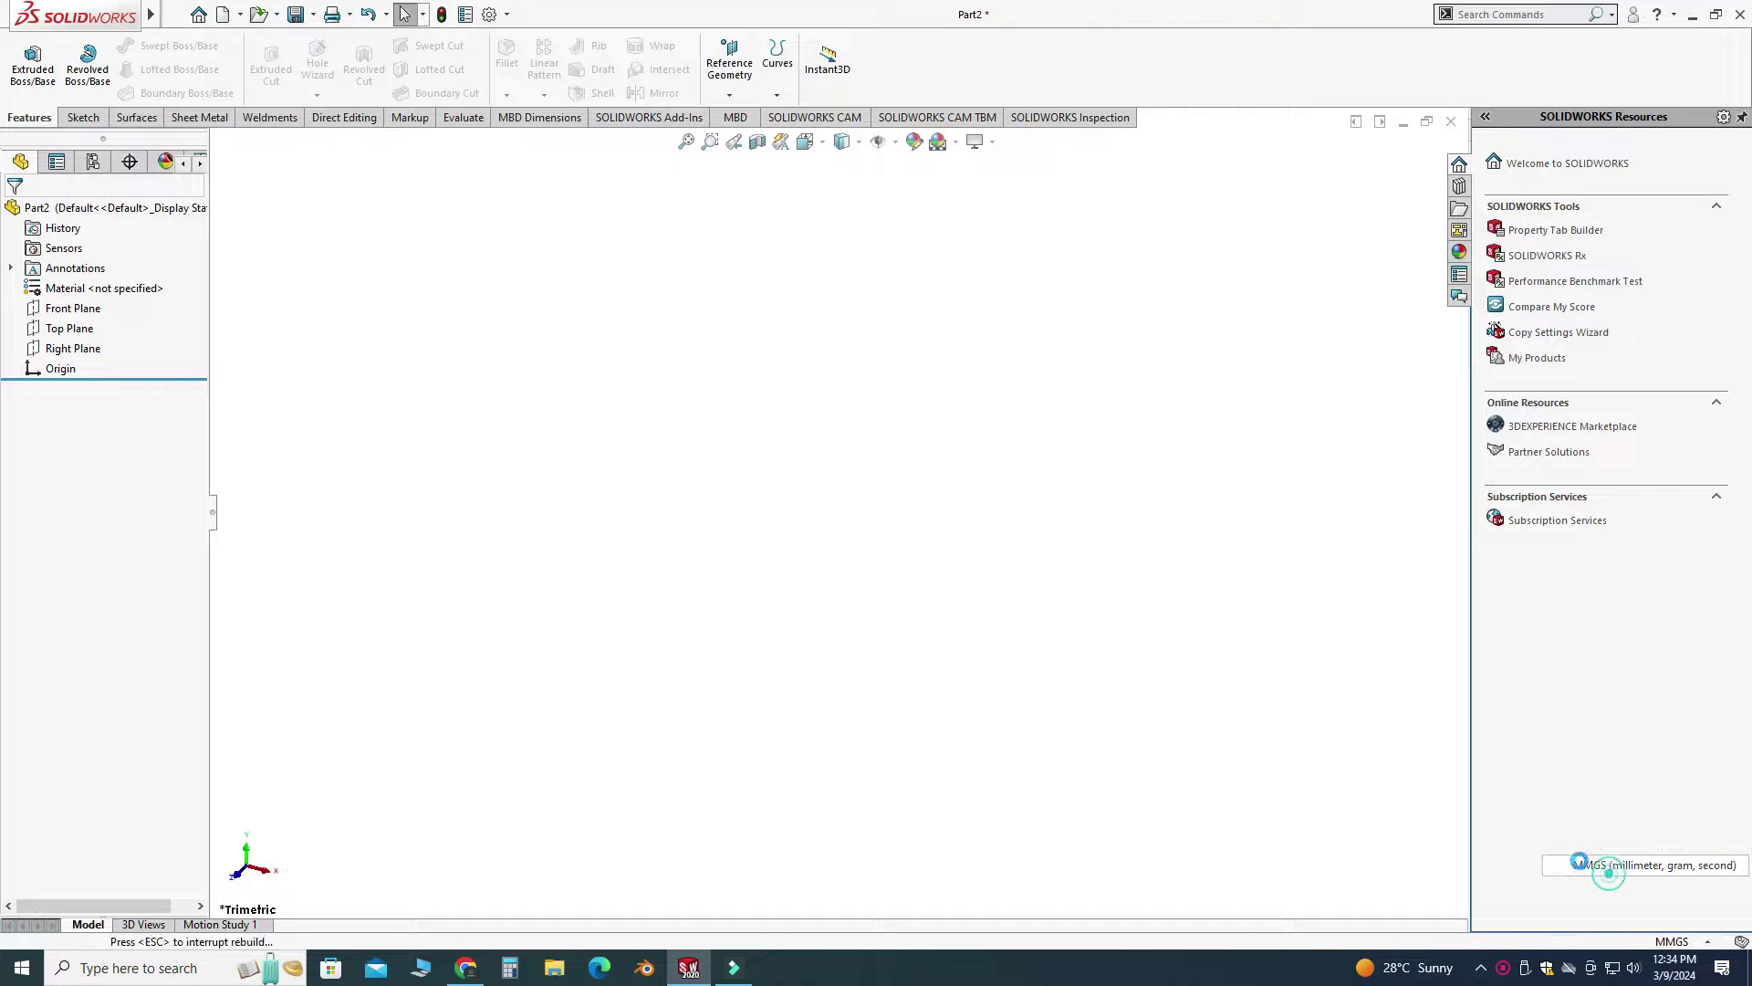
{"action": "left_click", "coordinate": [89, 330]}
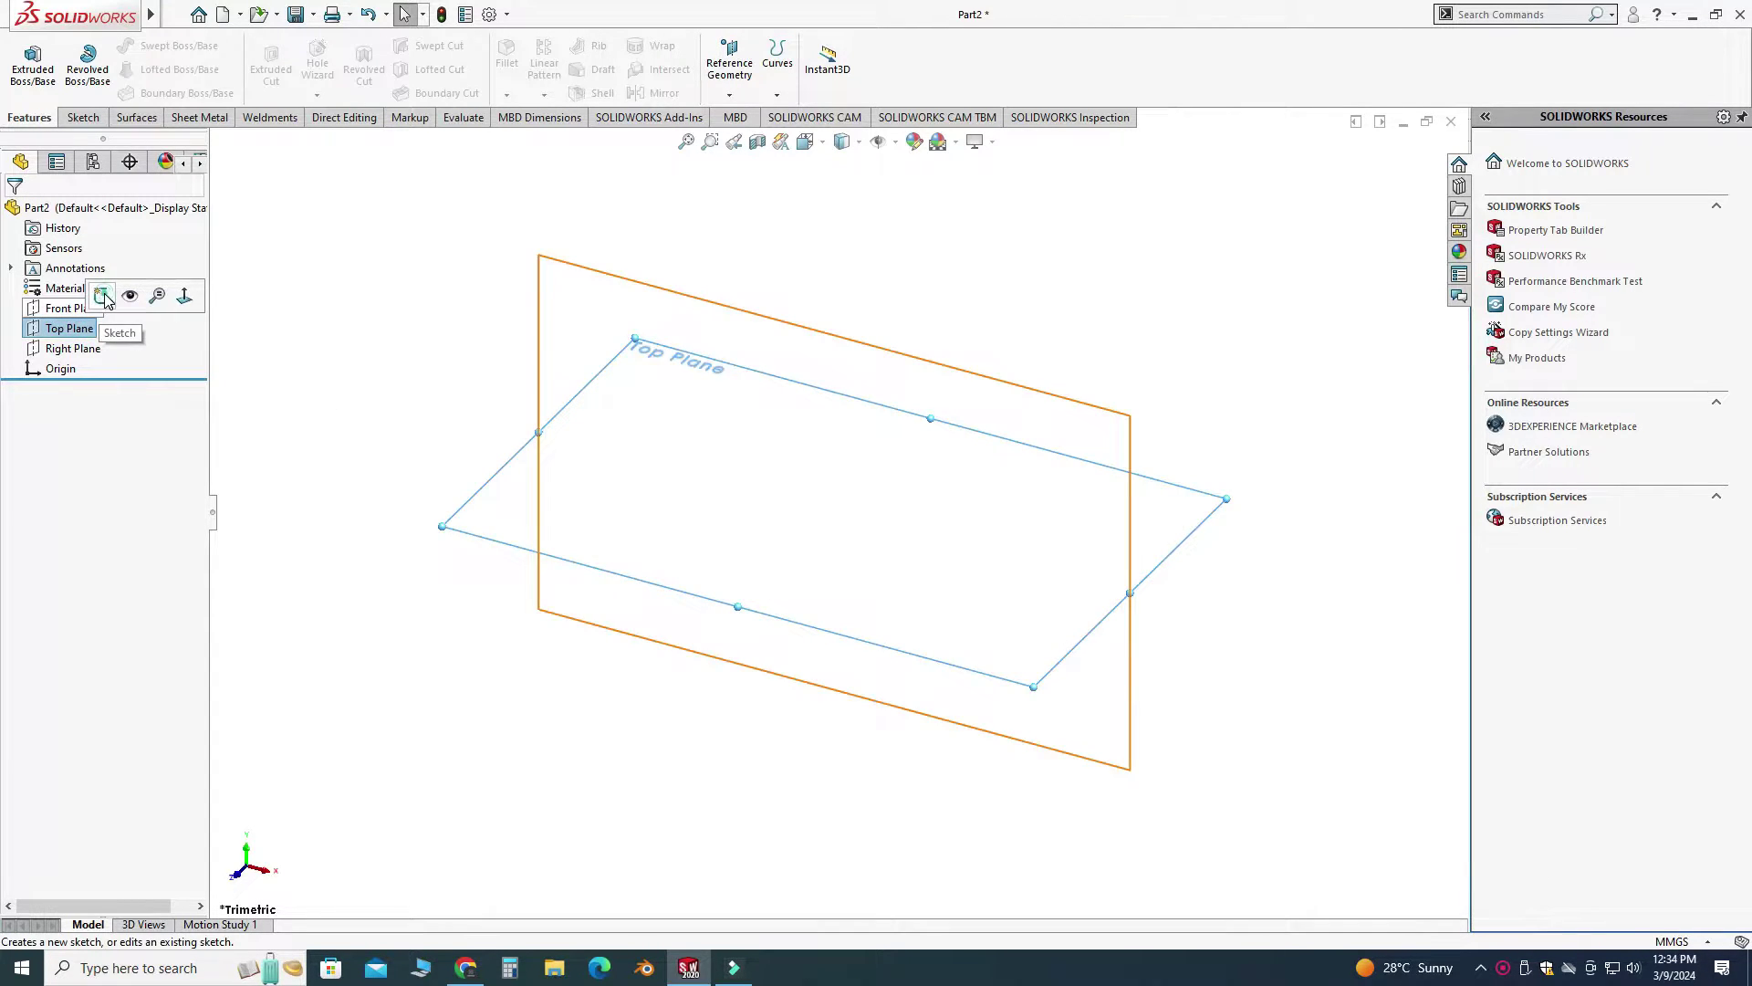
Sketch a center rectangle from the origin on the Top Plane.
{"action": "left_click", "coordinate": [108, 301]}
{"action": "left_click", "coordinate": [137, 69]}
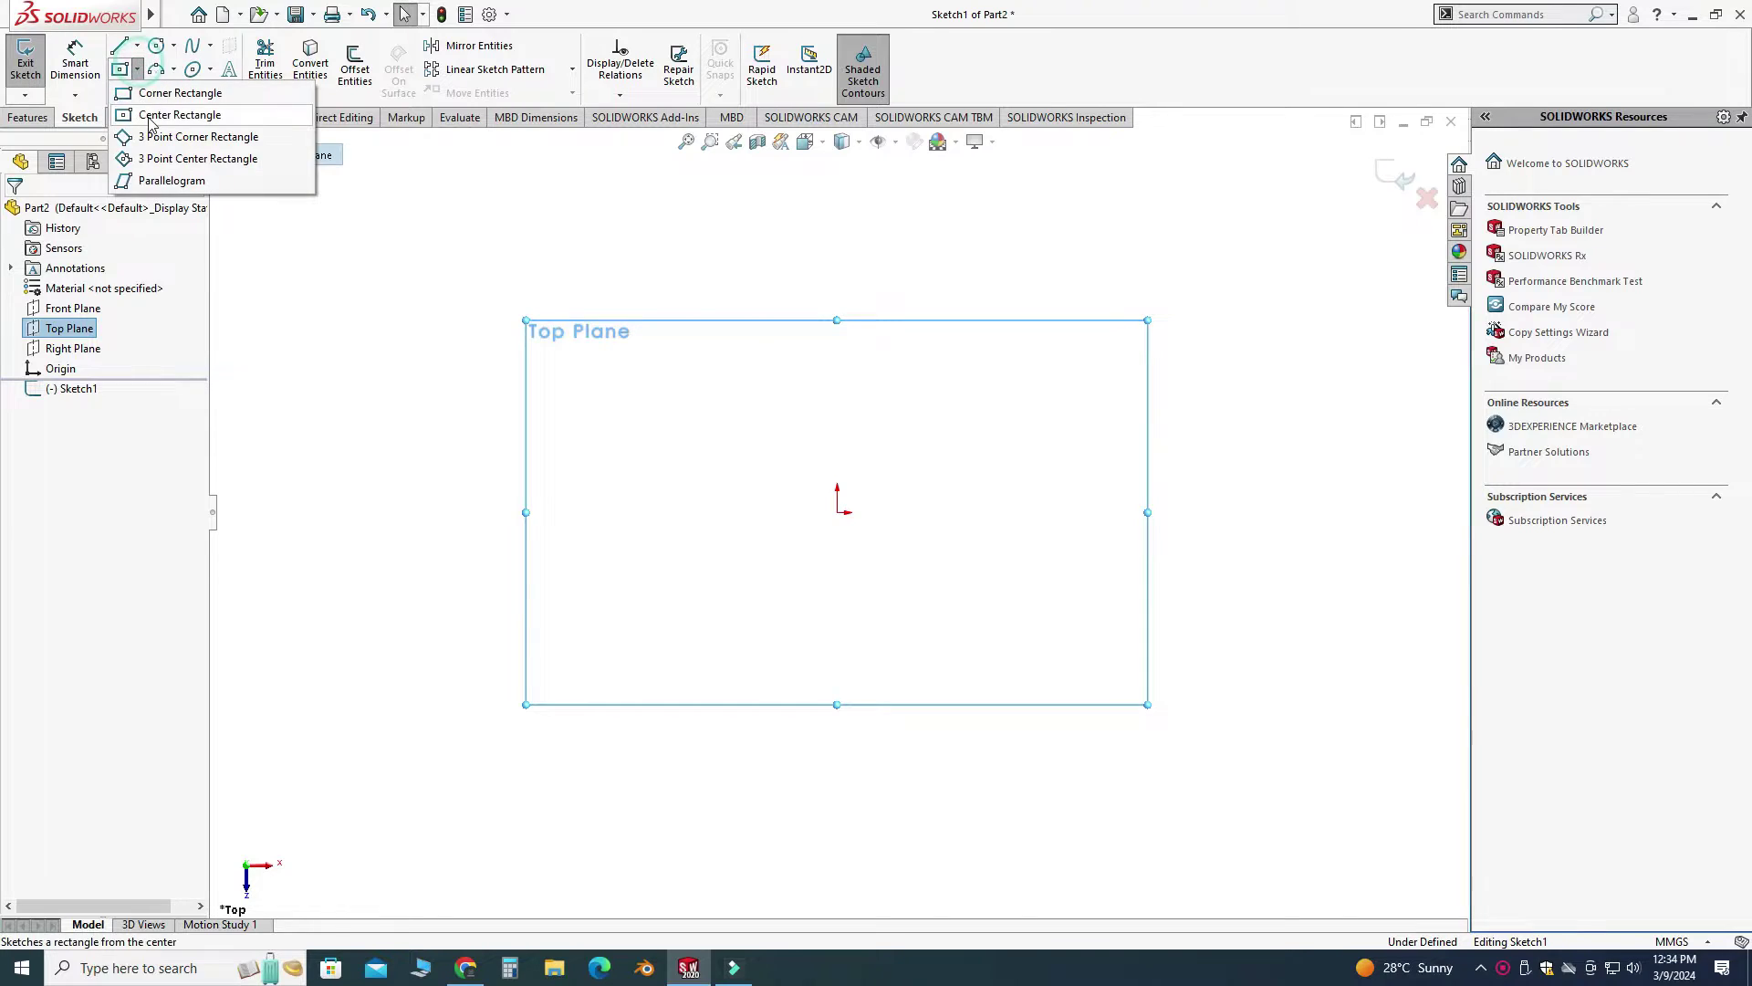
{"action": "left_click", "coordinate": [160, 106]}
{"action": "left_click", "coordinate": [837, 511]}
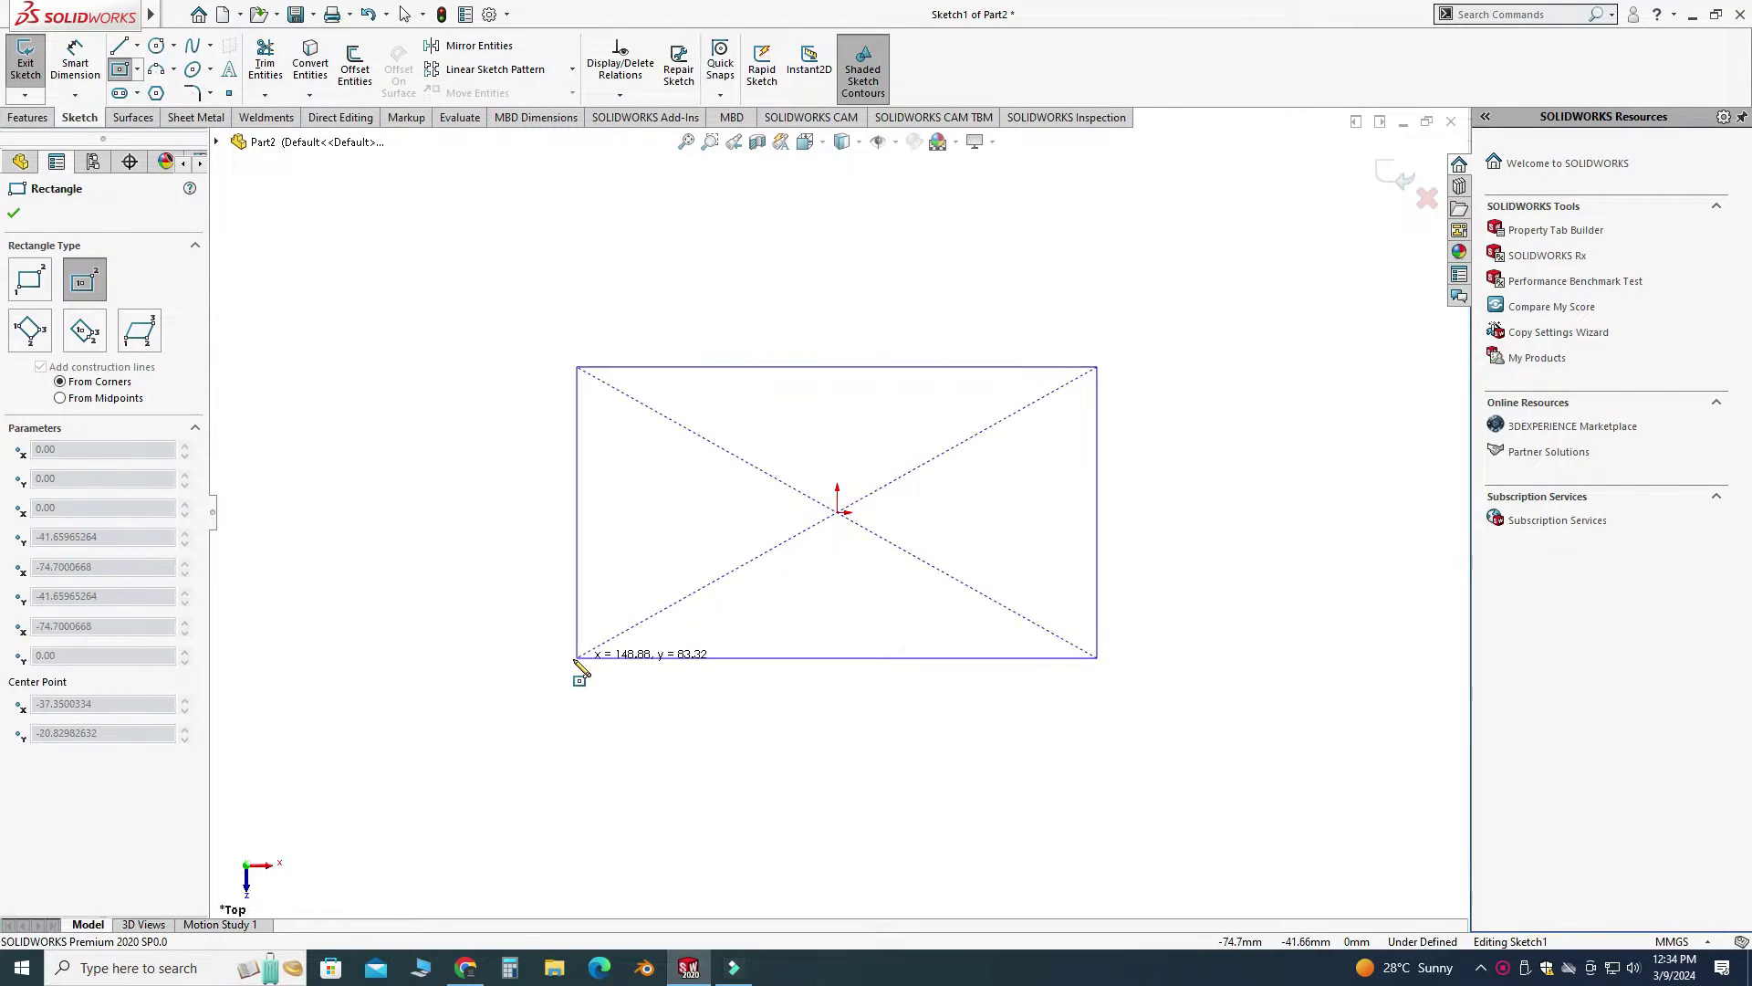
{"action": "left_click", "coordinate": [572, 659]}
{"action": "key", "text": "Escape"}
Dimension the rectangle 150 mm wide and 80 mm high.
{"action": "left_click", "coordinate": [74, 62]}
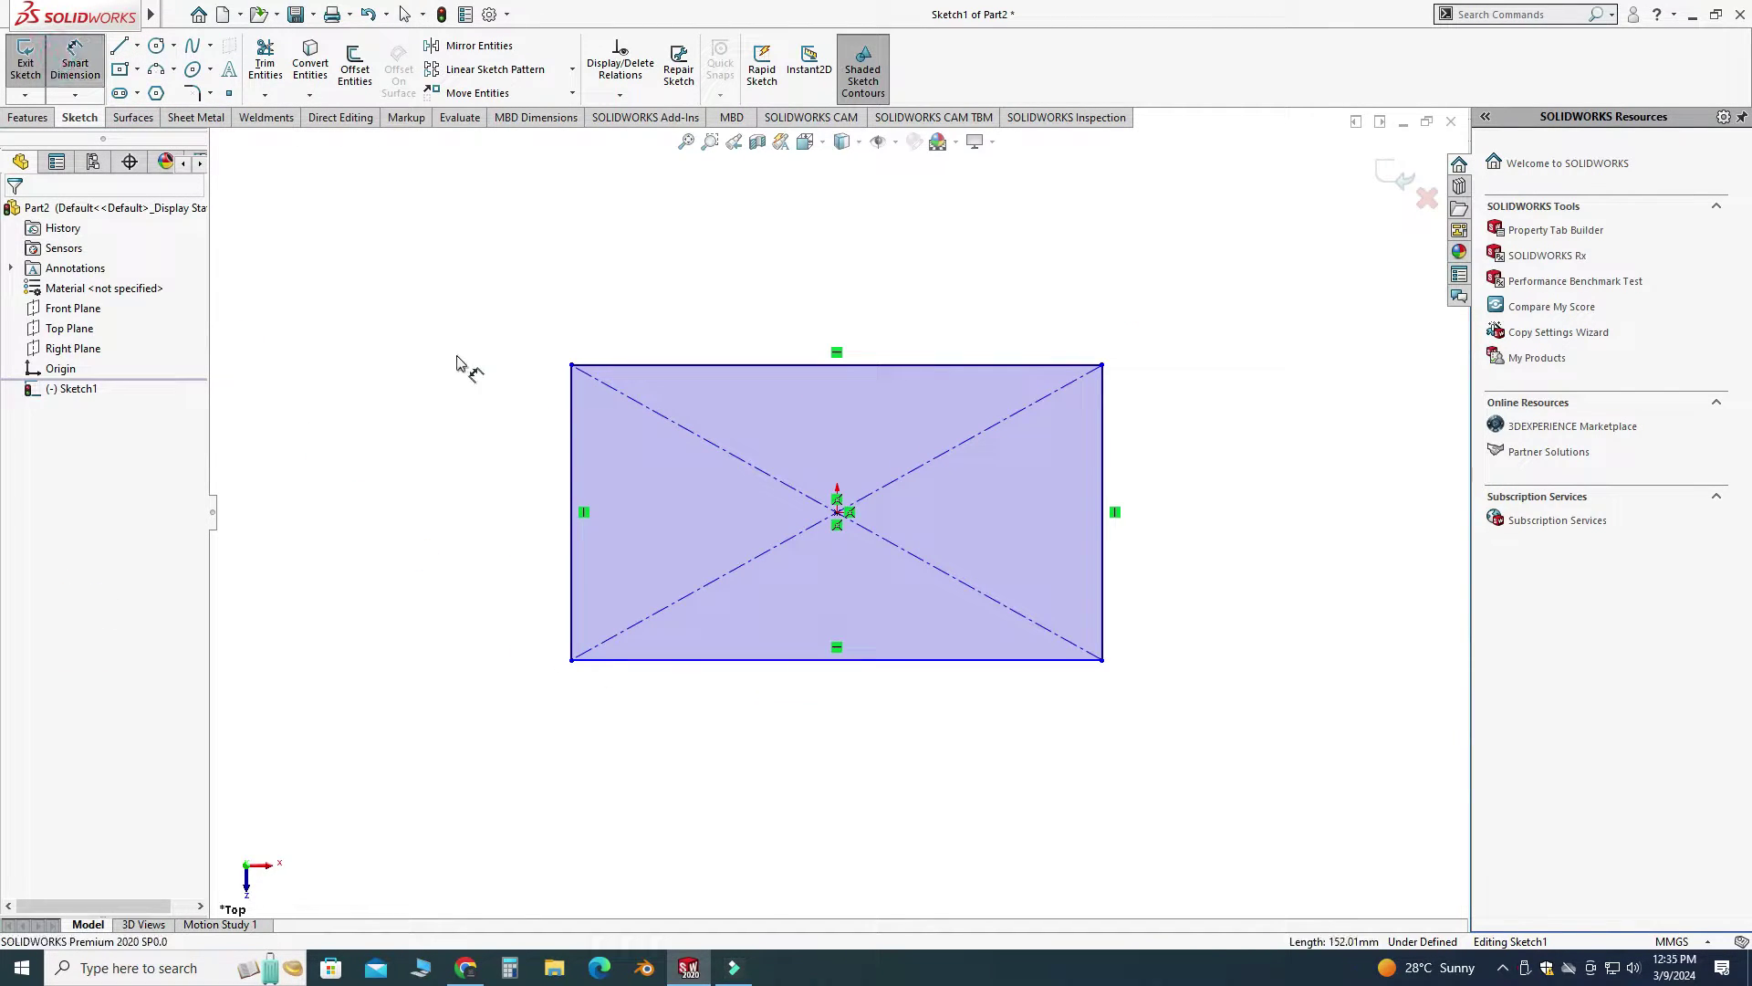
{"action": "left_click", "coordinate": [694, 366]}
{"action": "left_click", "coordinate": [698, 336]}
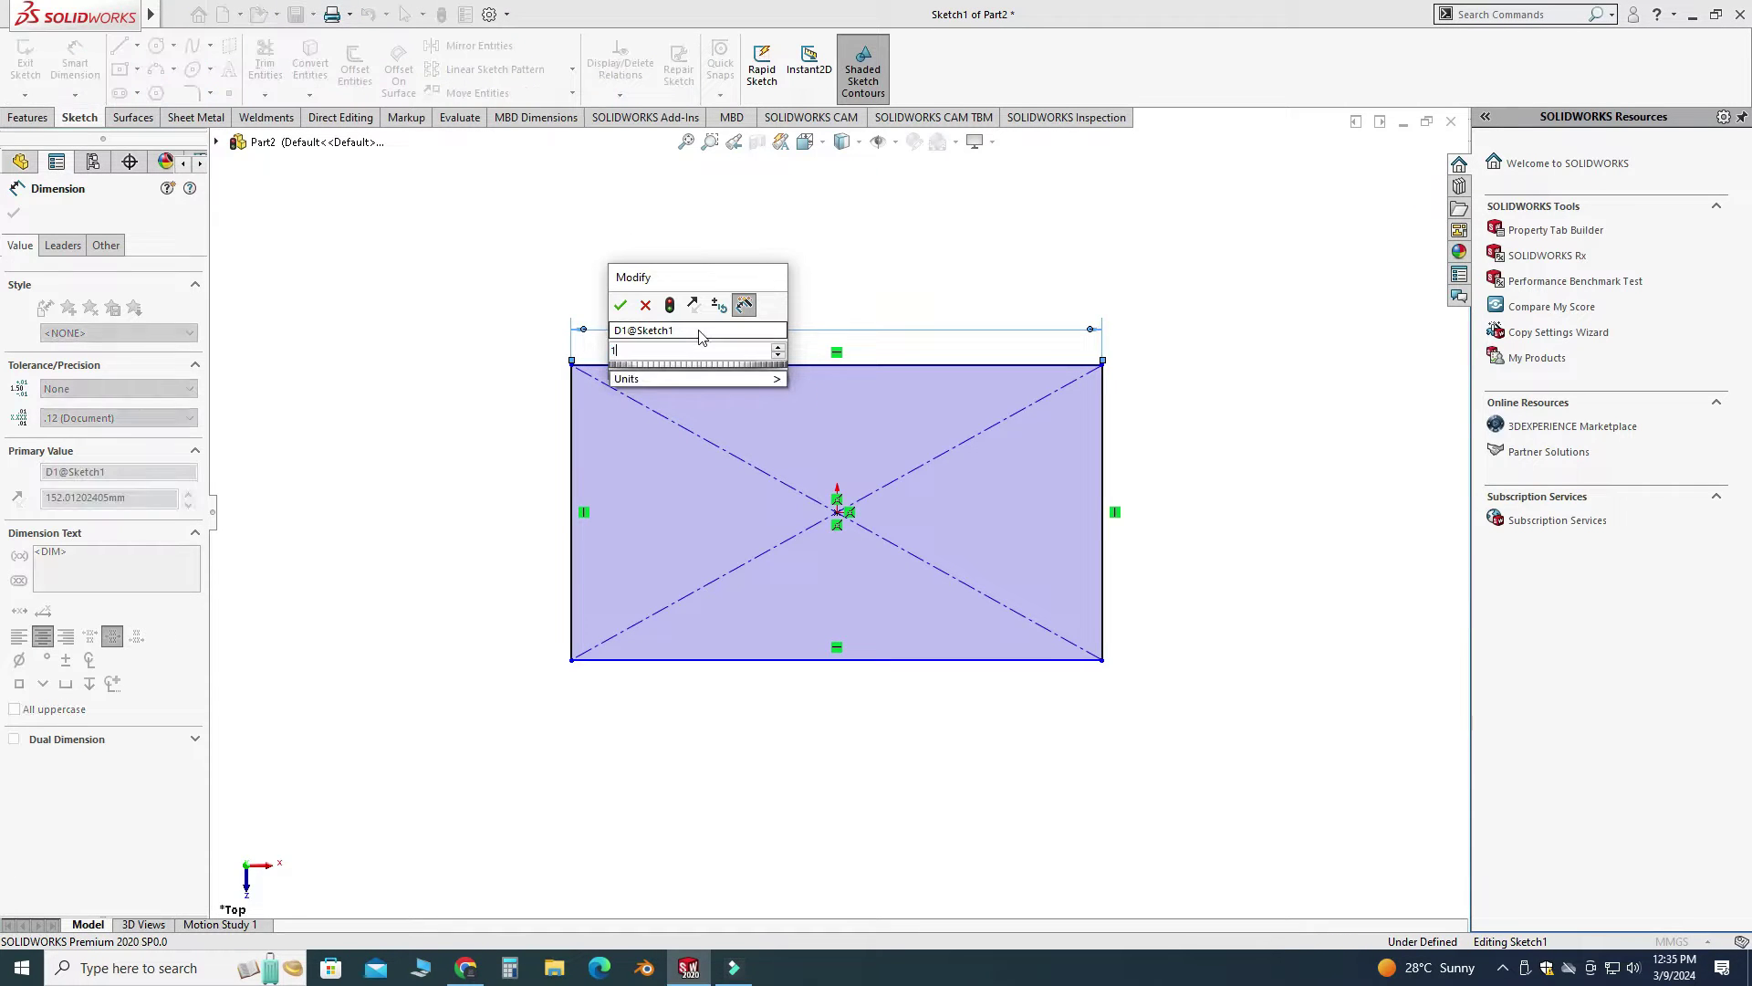
{"action": "type", "text": "150"}
{"action": "key", "text": "Return"}
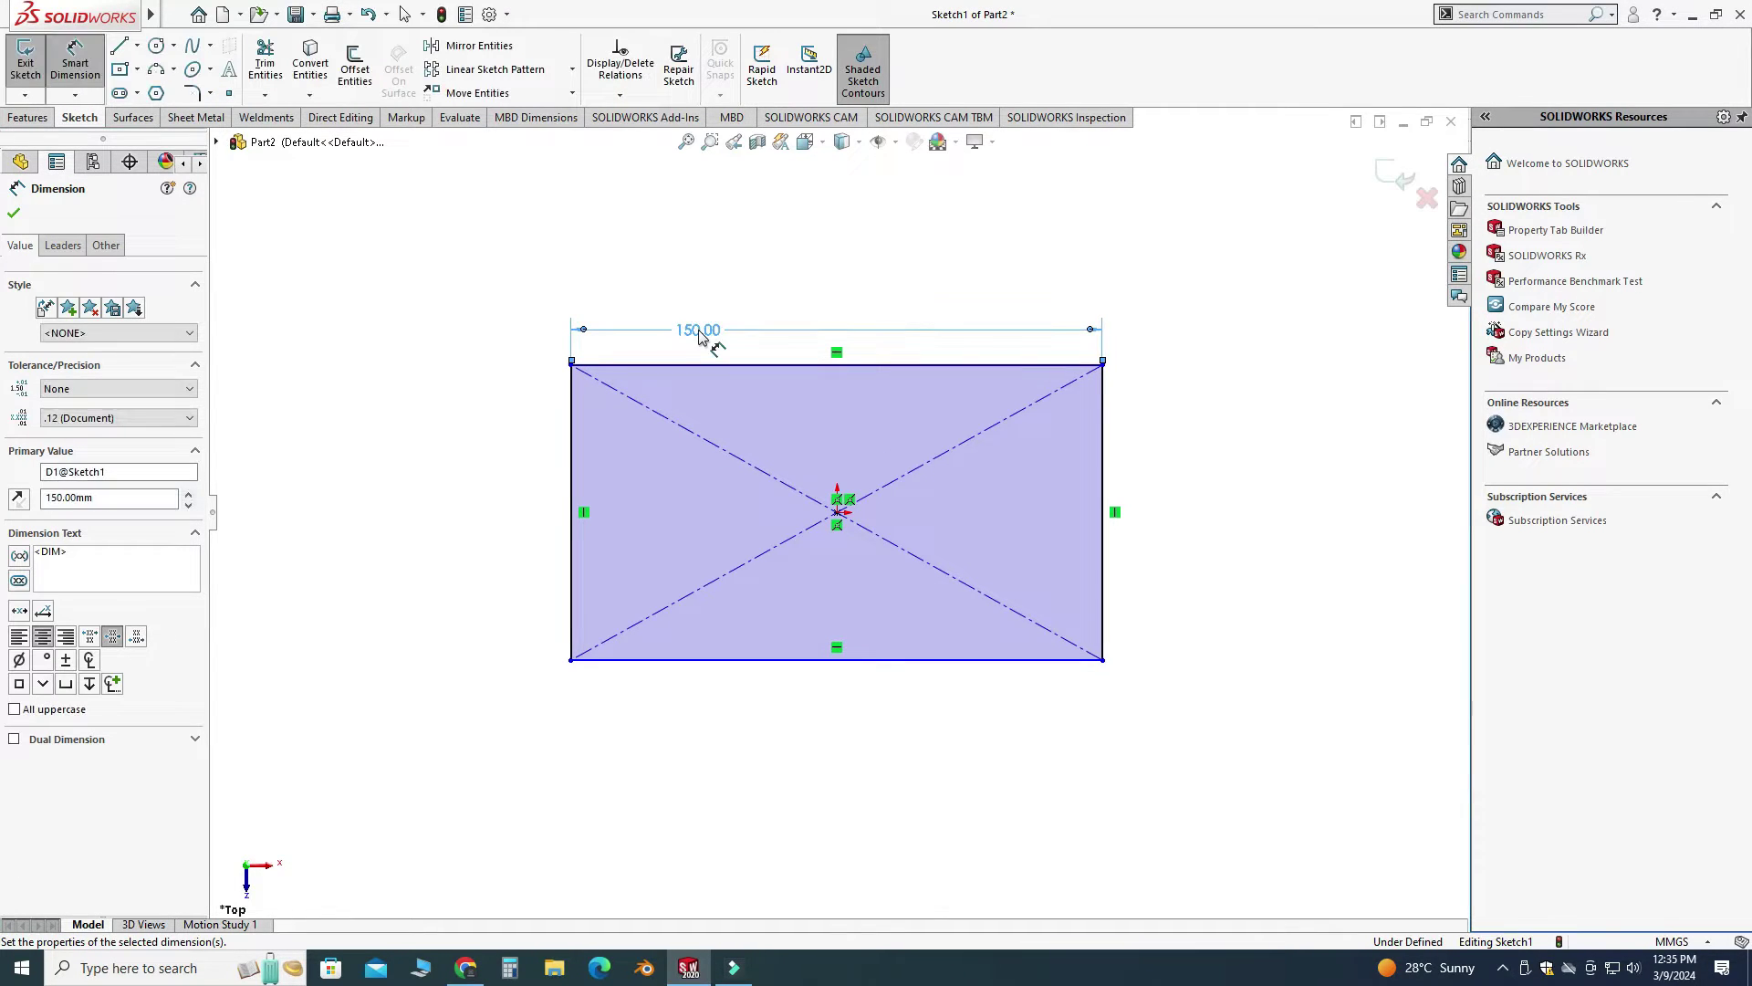
{"action": "left_click", "coordinate": [1102, 612]}
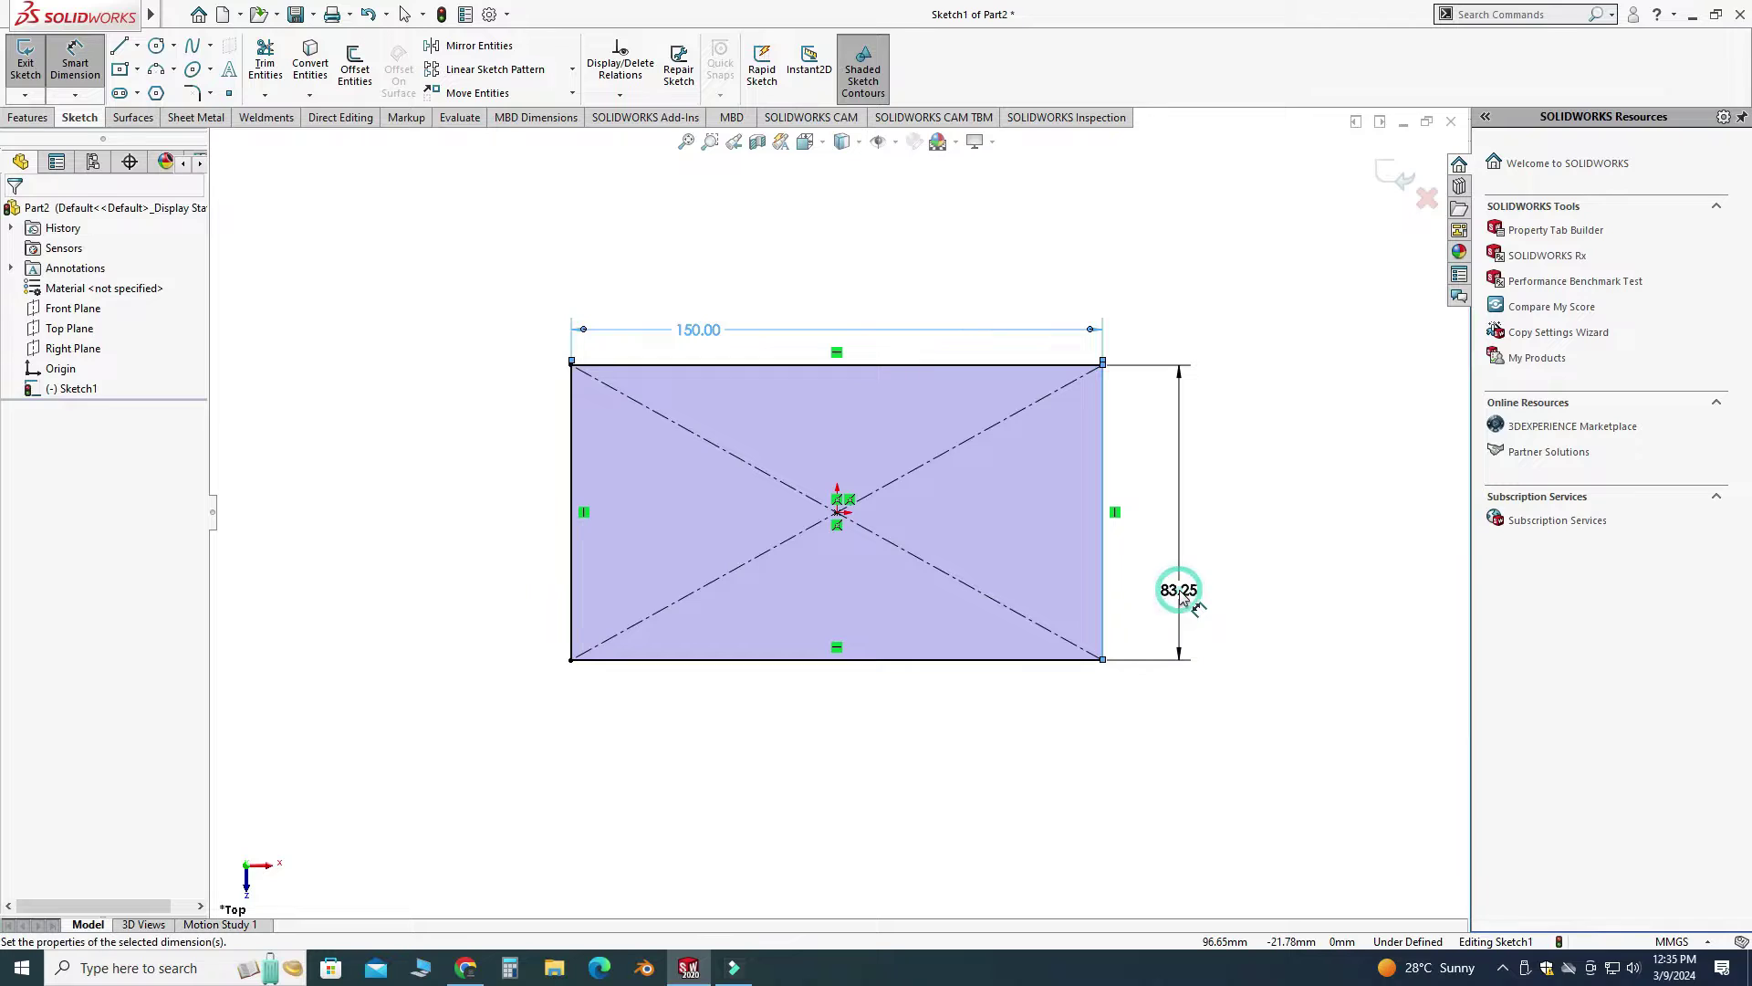
{"action": "left_click", "coordinate": [1179, 592]}
{"action": "type", "text": "80"}
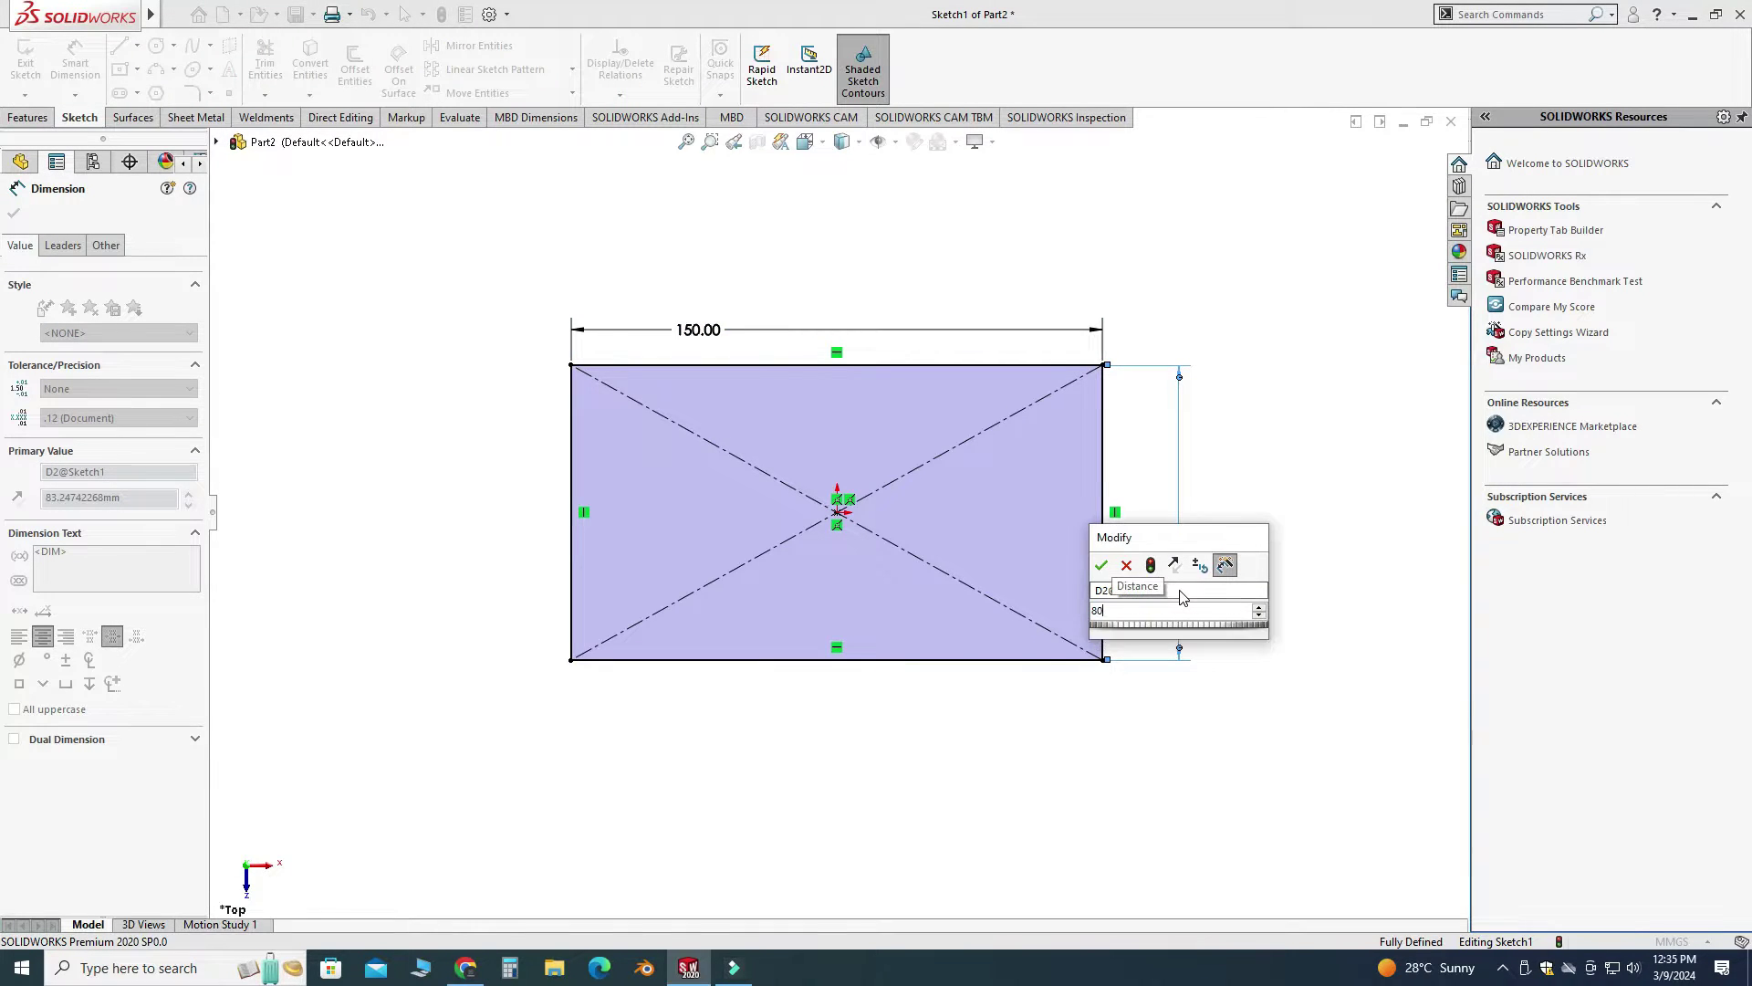
{"action": "key", "text": "Return"}
{"action": "key", "text": "Escape"}
Extrude the rectangle into a 10 mm thick plate.
{"action": "mouse_move", "coordinate": [890, 338]}
{"action": "middle_mouse_down"}
{"action": "mouse_move", "coordinate": [876, 401]}
{"action": "mouse_move", "coordinate": [891, 450]}
{"action": "mouse_move", "coordinate": [815, 467]}
{"action": "mouse_move", "coordinate": [865, 471]}
{"action": "middle_mouse_up"}
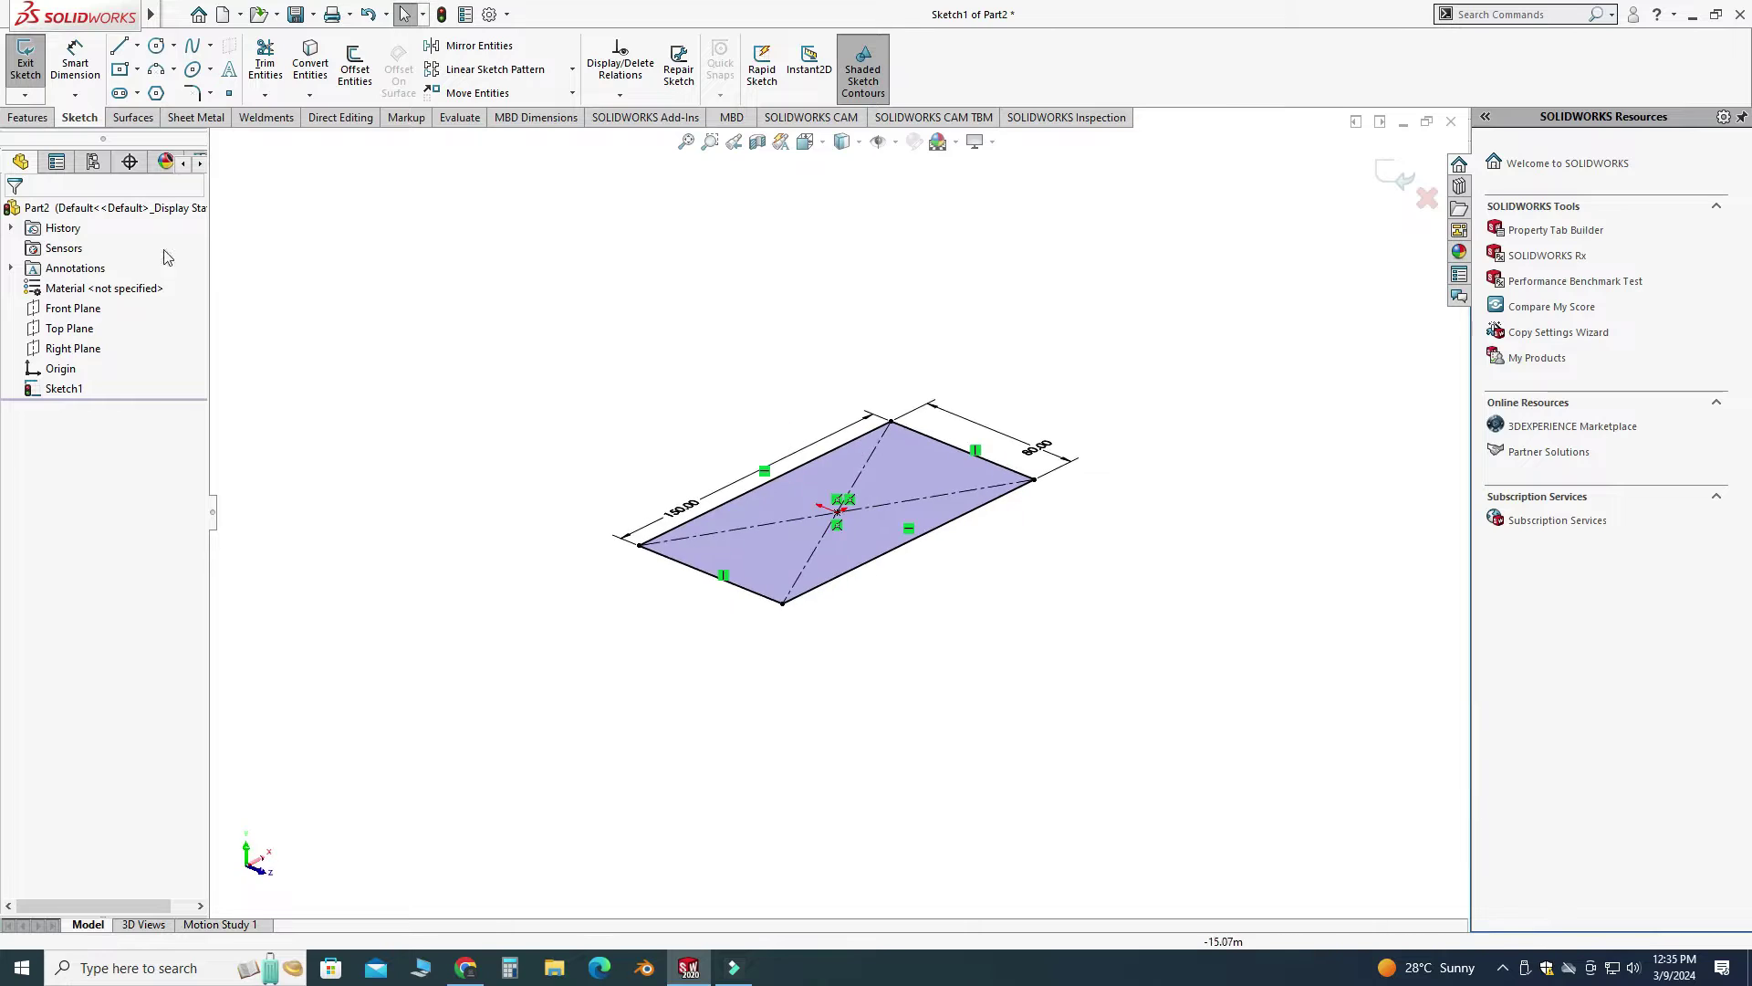
{"action": "left_click", "coordinate": [29, 117]}
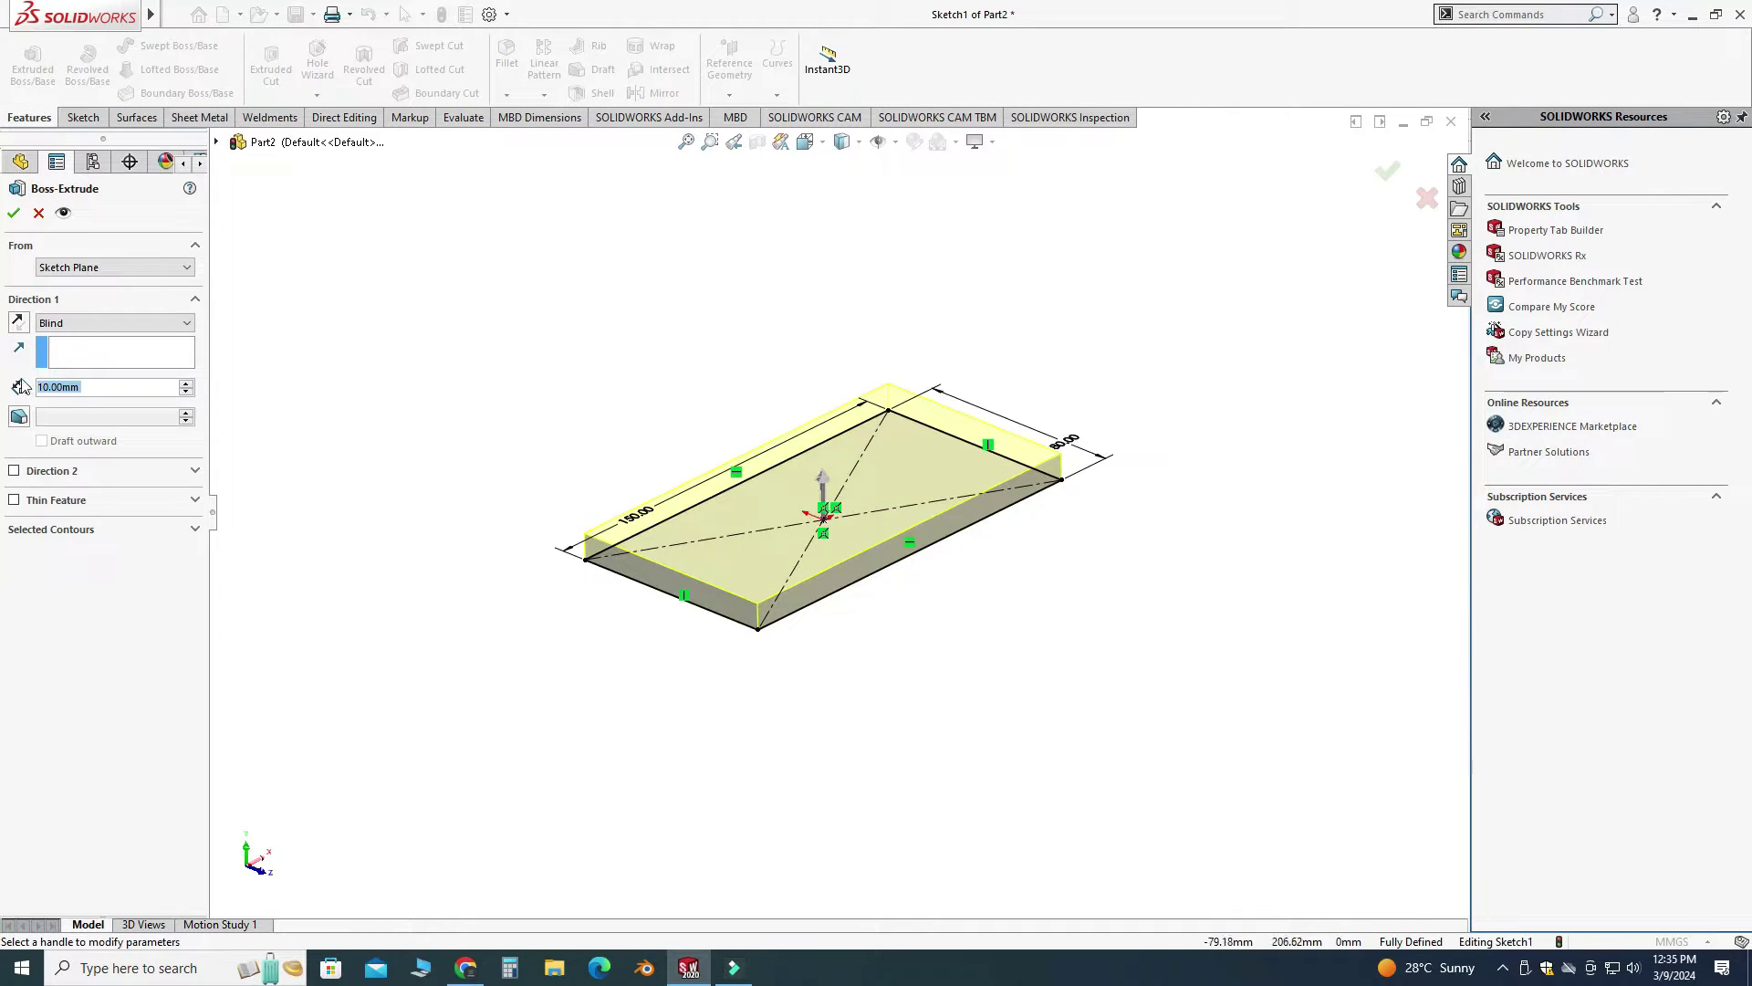
{"action": "type", "text": "10"}
{"action": "key", "text": "Return"}
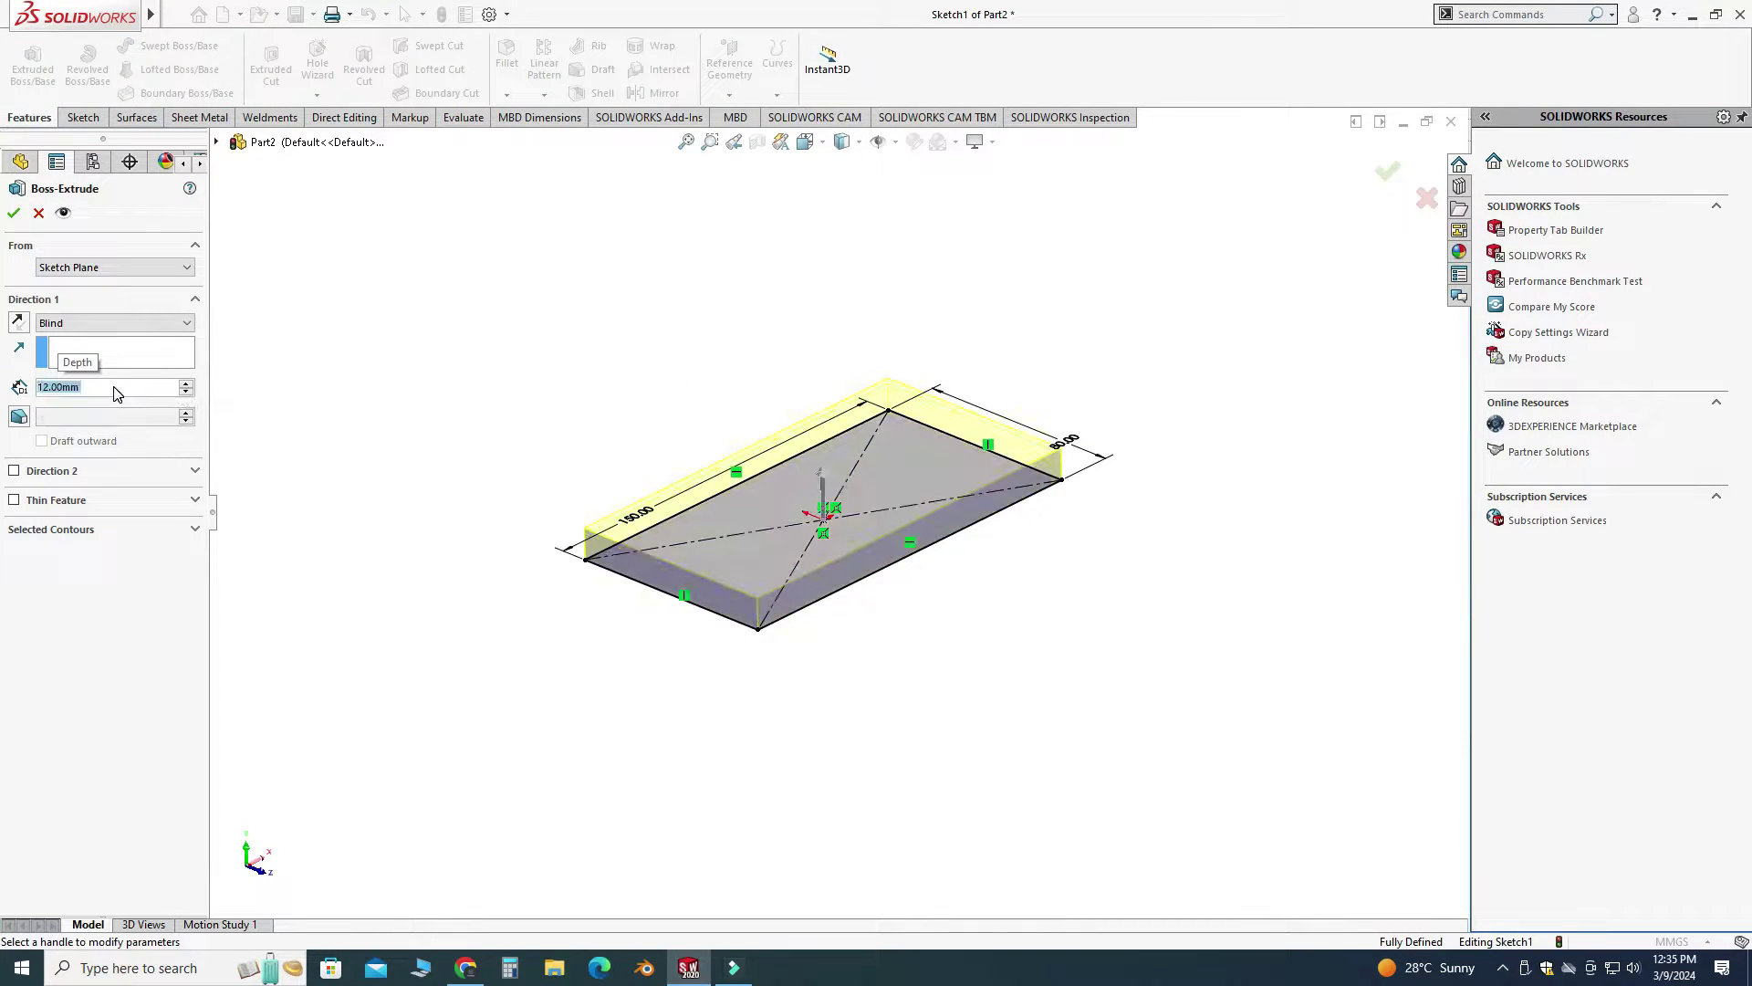
{"action": "middle_click_drag", "start_coordinate": [421, 452], "coordinate": [825, 424]}
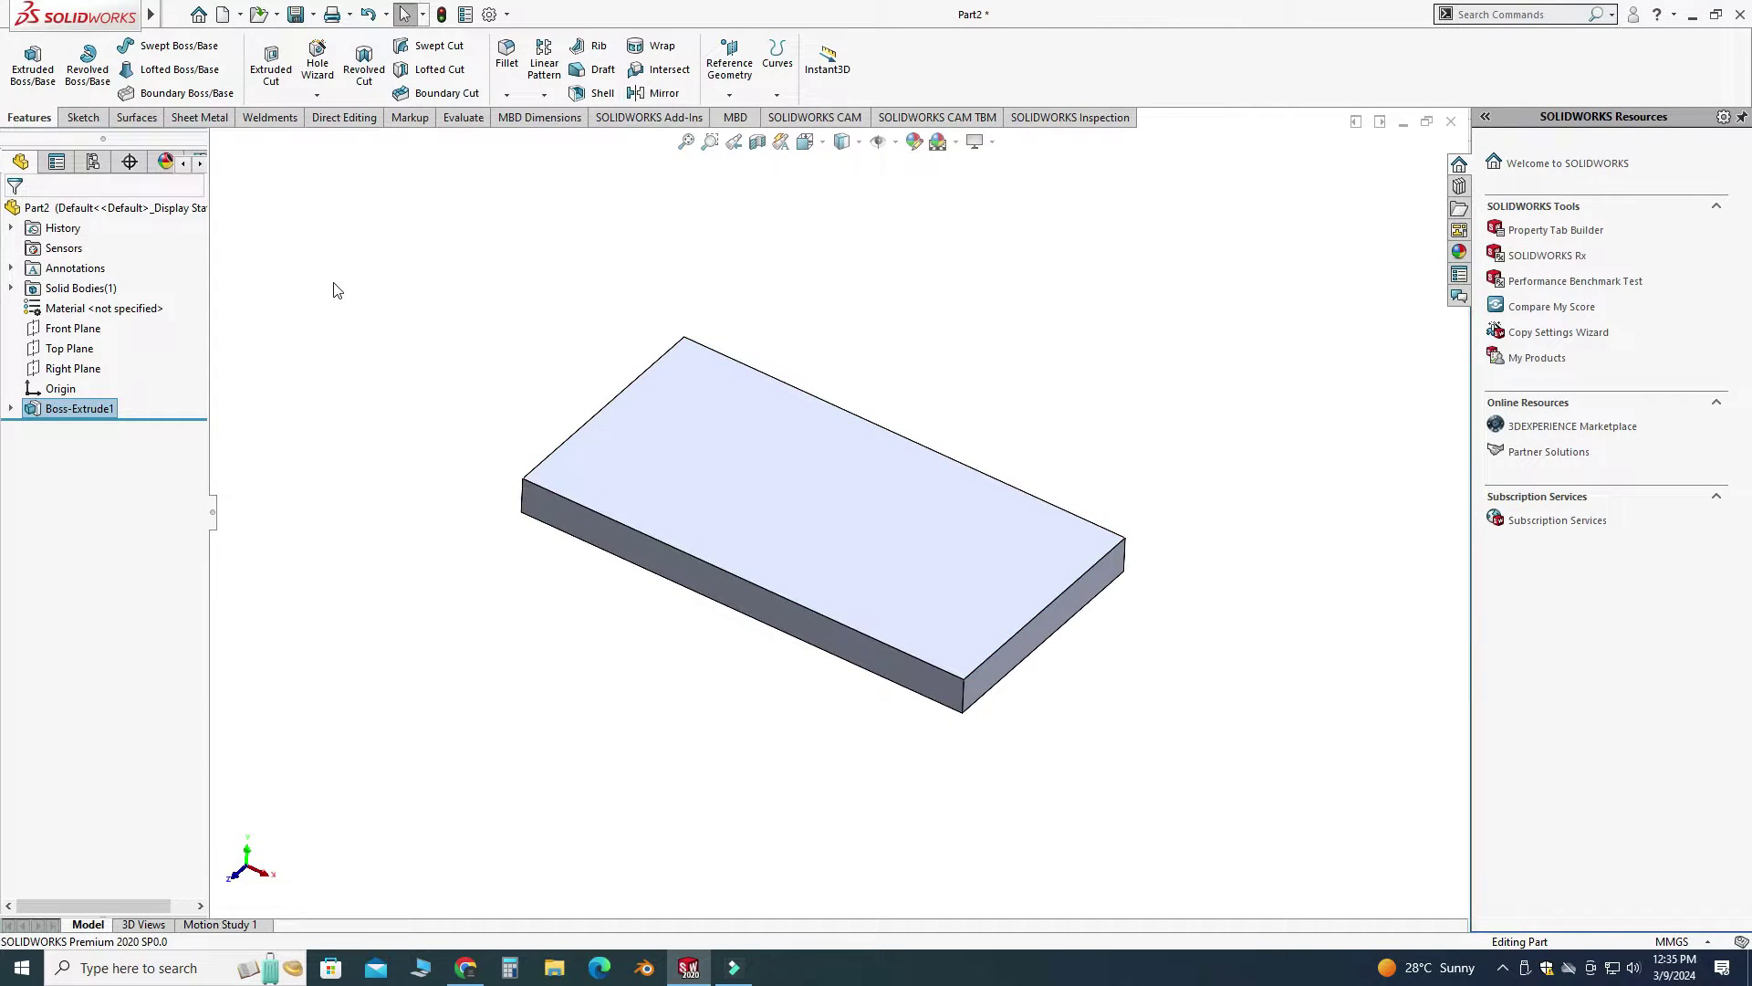
{"action": "left_click", "coordinate": [79, 118]}
Sketch a 50 mm diameter circle at the origin on the plate's top face.
{"action": "left_click", "coordinate": [26, 55]}
{"action": "left_click", "coordinate": [876, 508]}
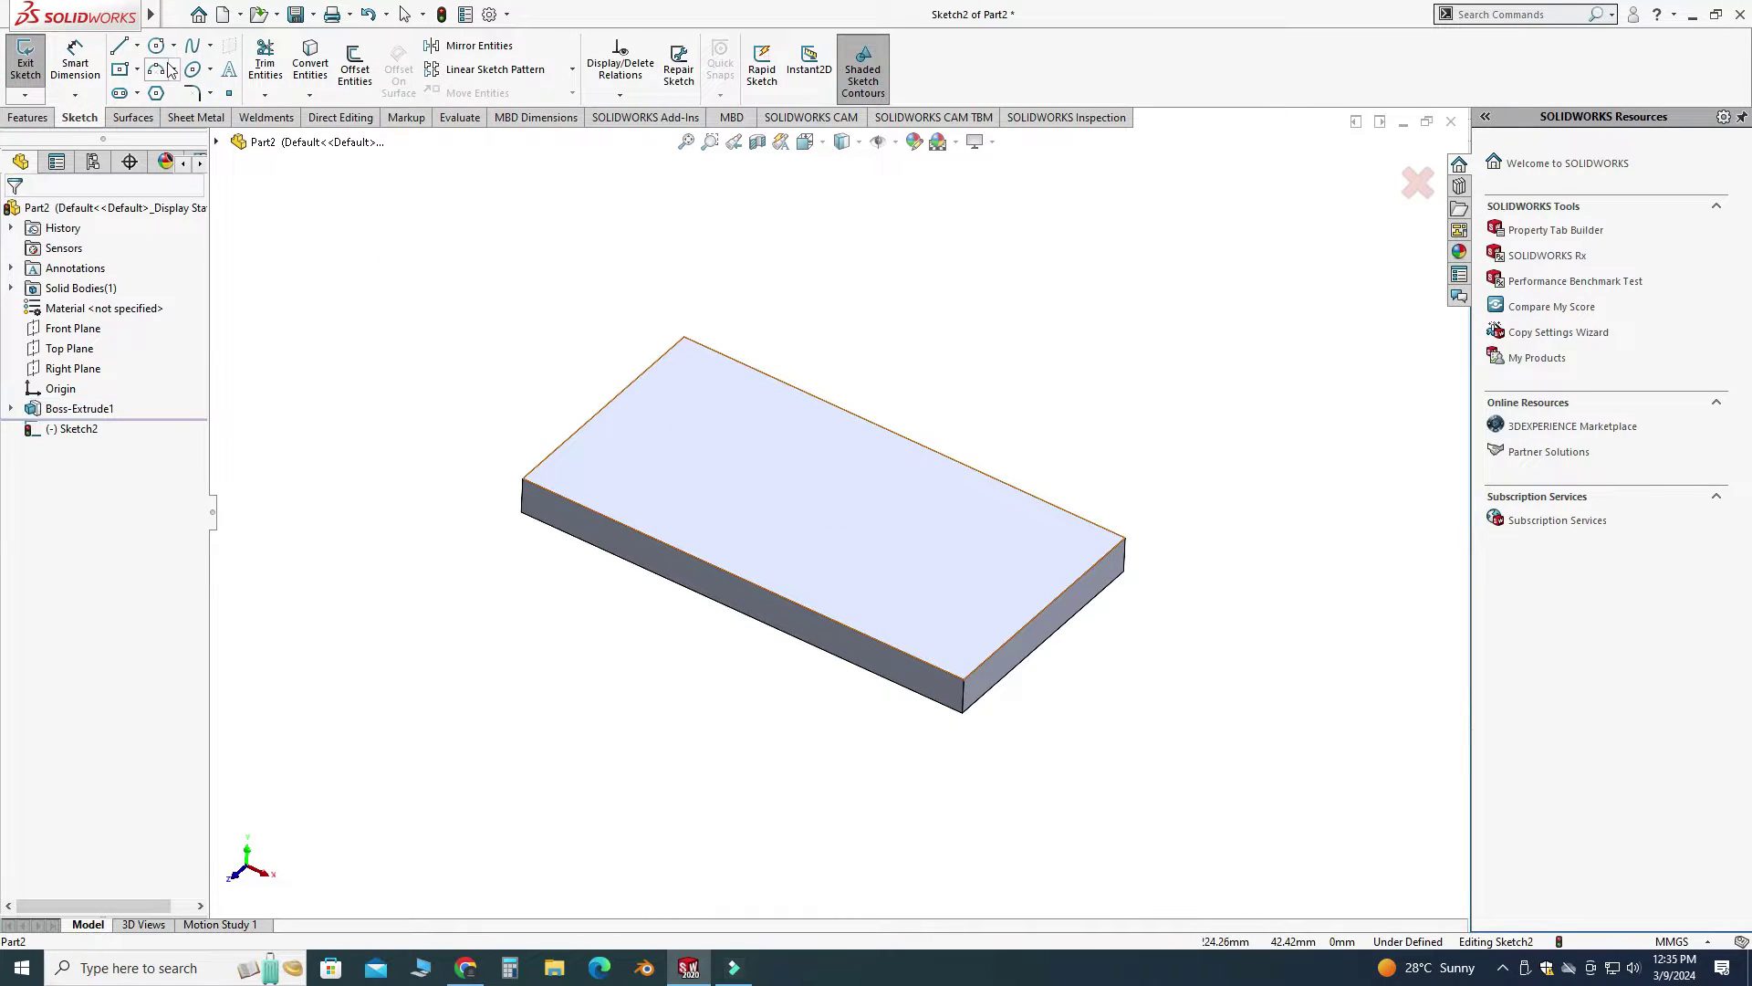
{"action": "left_click", "coordinate": [156, 46]}
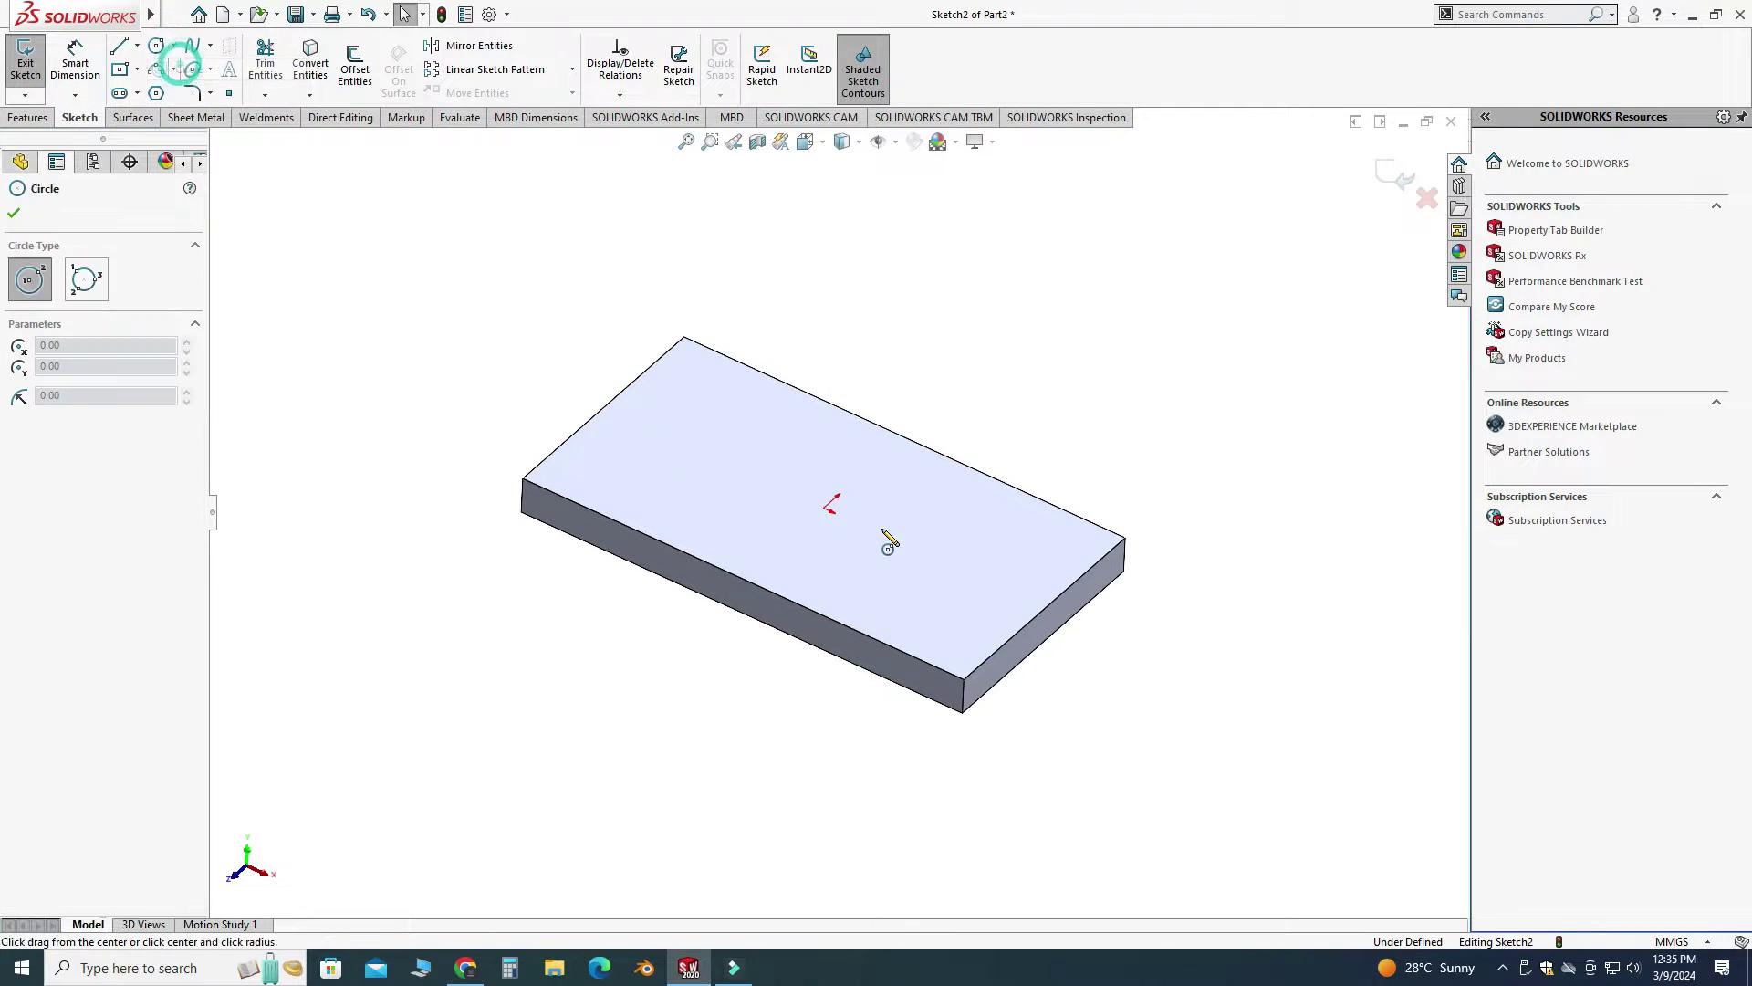
{"action": "left_click", "coordinate": [825, 508]}
{"action": "left_click", "coordinate": [763, 539]}
{"action": "right_click_drag", "start_coordinate": [763, 539], "coordinate": [890, 580]}
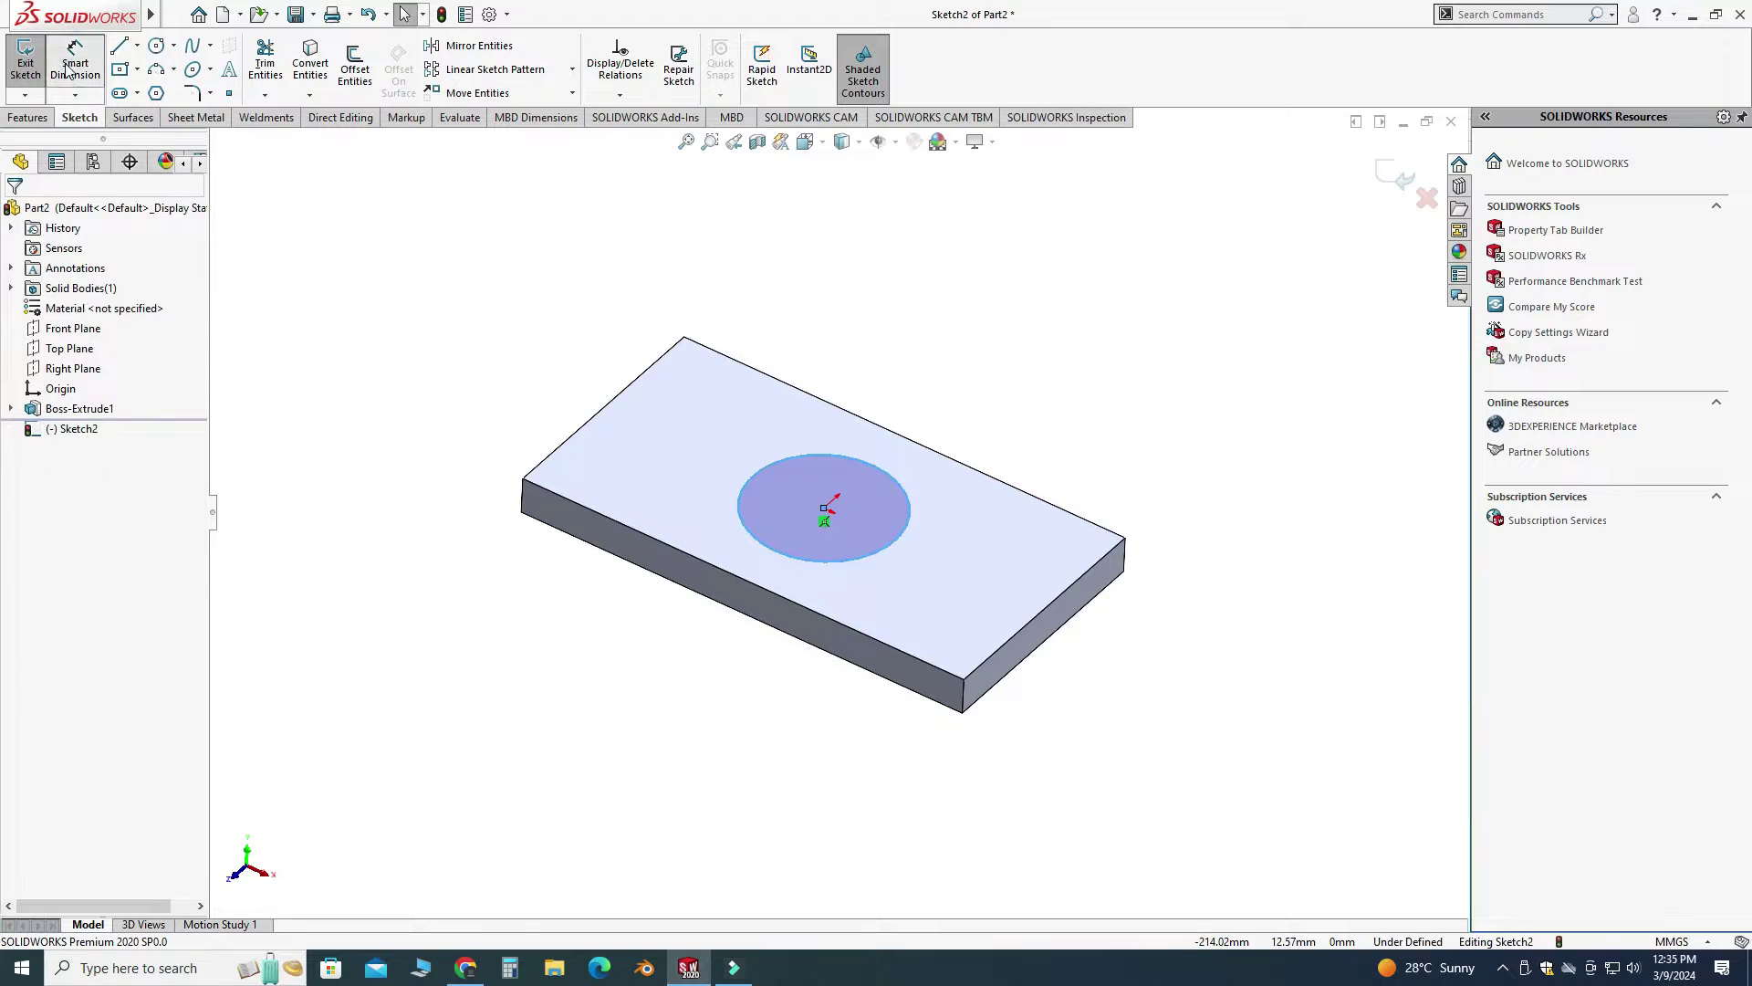
{"action": "left_click", "coordinate": [890, 544]}
{"action": "left_click", "coordinate": [1107, 442]}
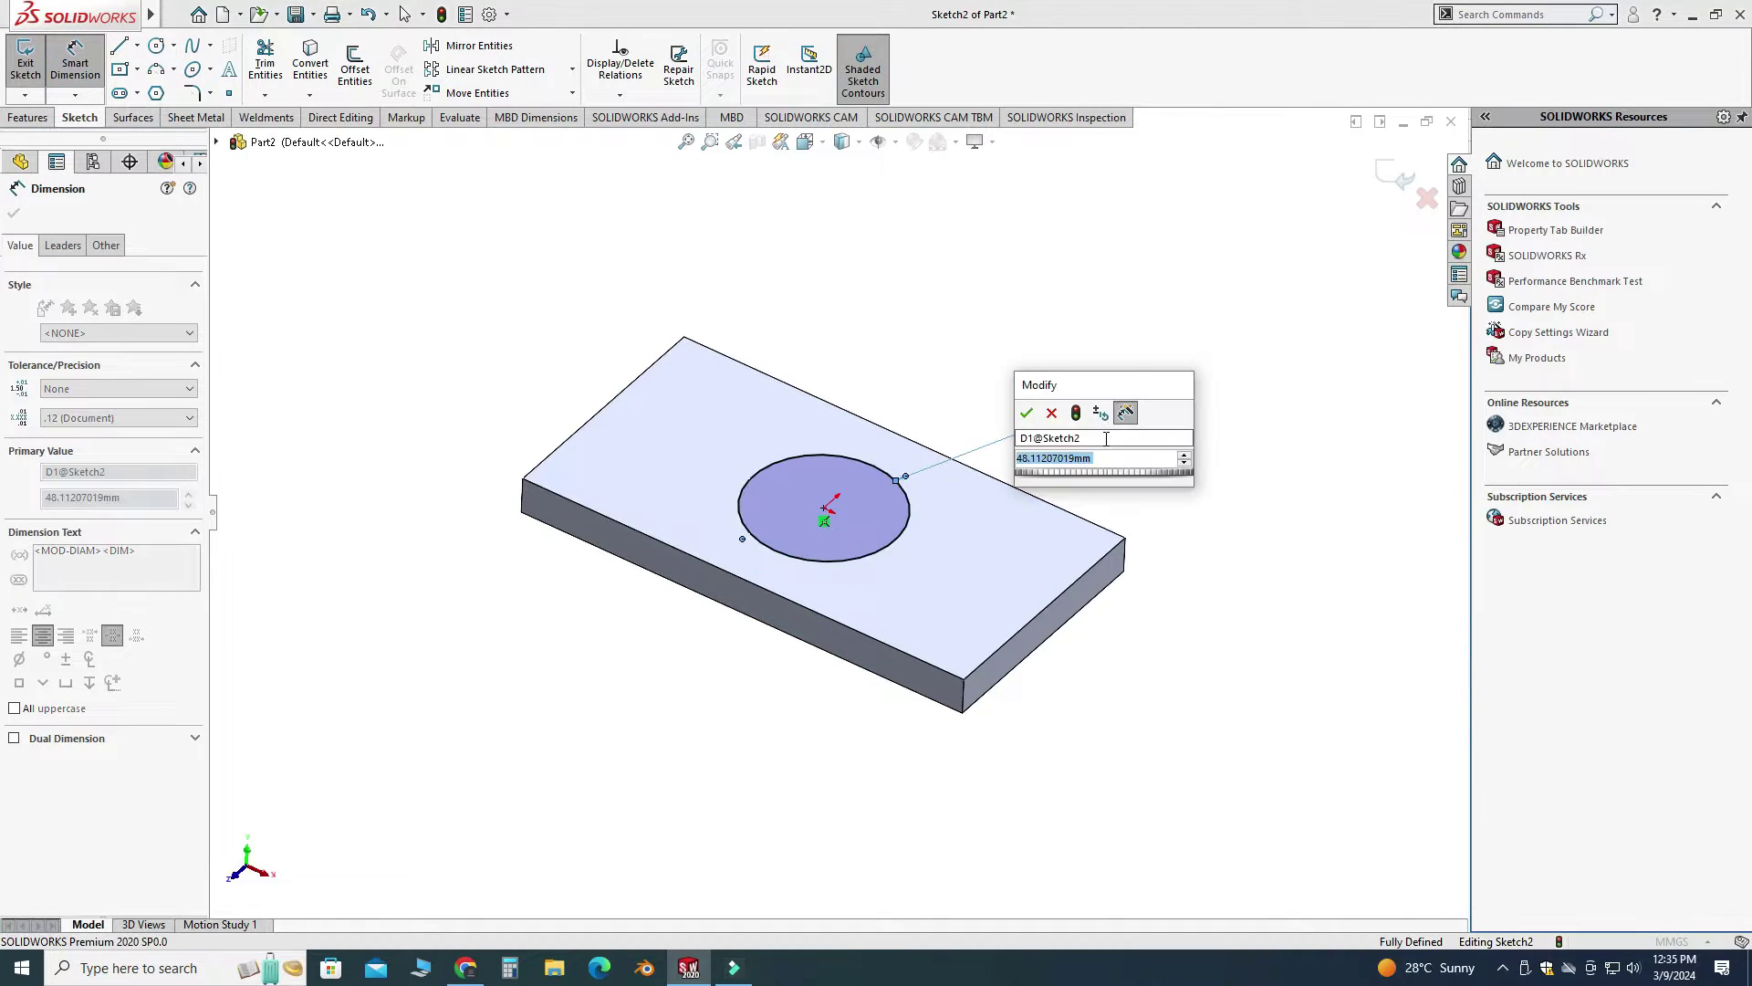
{"action": "type", "text": "50"}
{"action": "key", "text": "Return"}
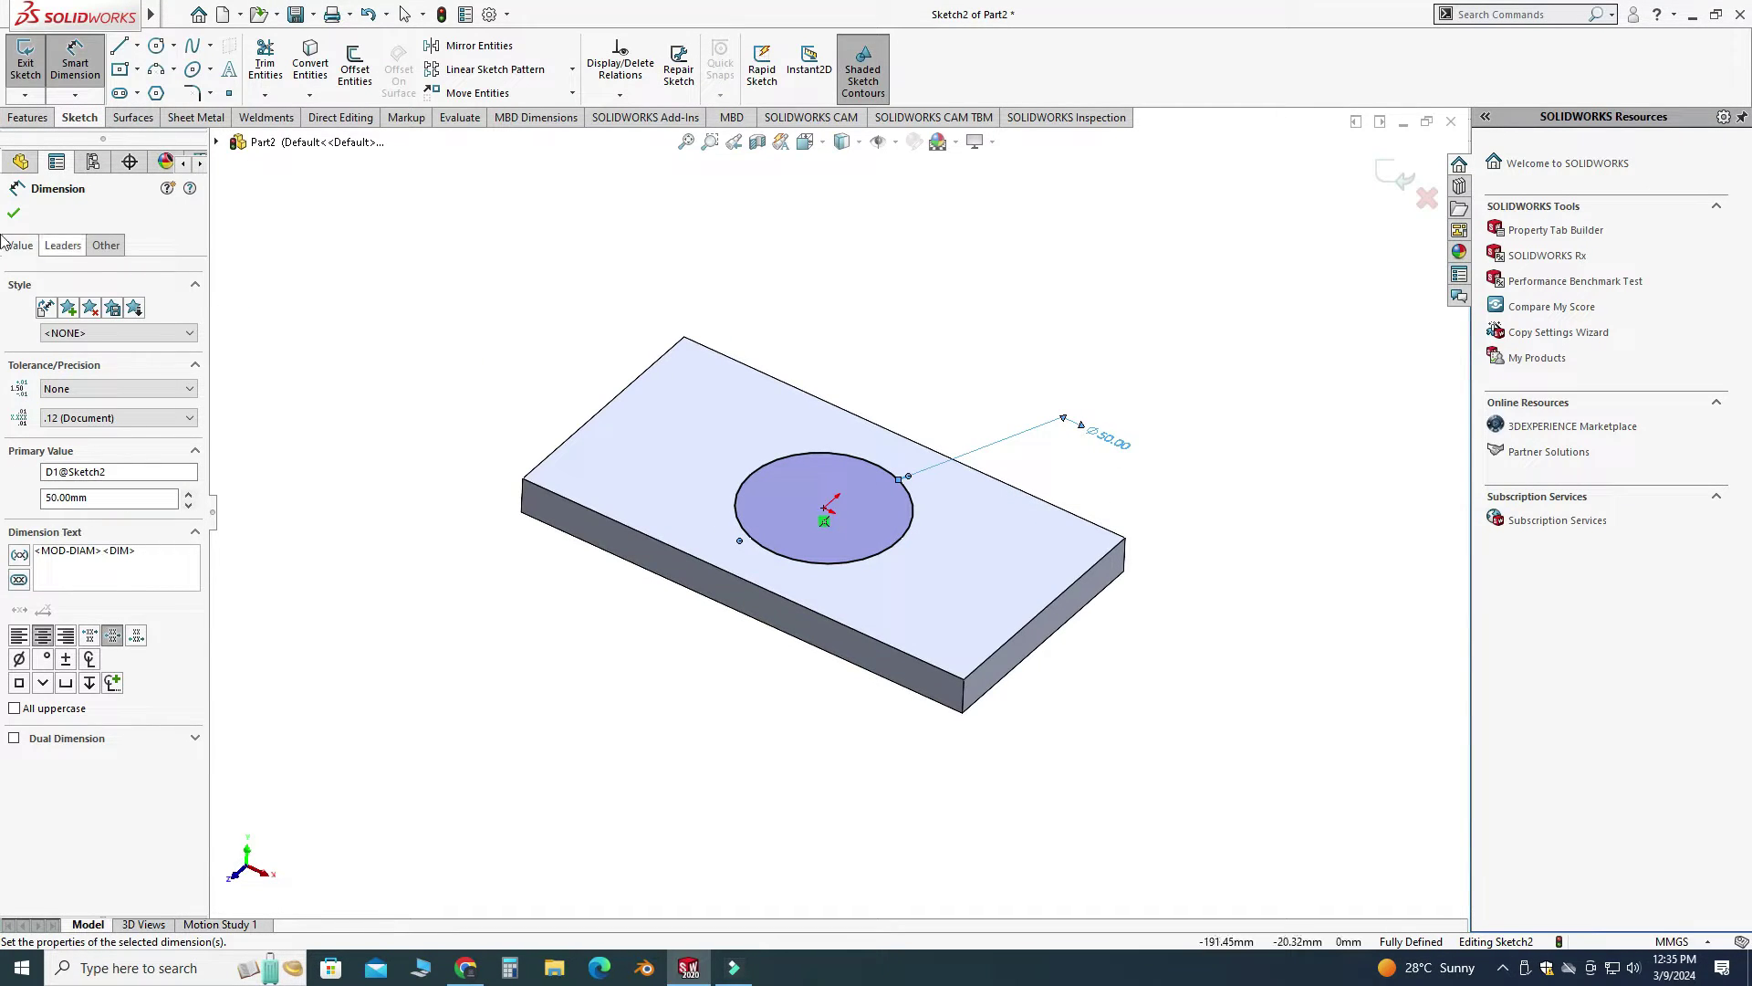
Extrude the circle 50 mm into a cylindrical boss and select its feature.
{"action": "left_click", "coordinate": [27, 118]}
{"action": "left_click", "coordinate": [33, 64]}
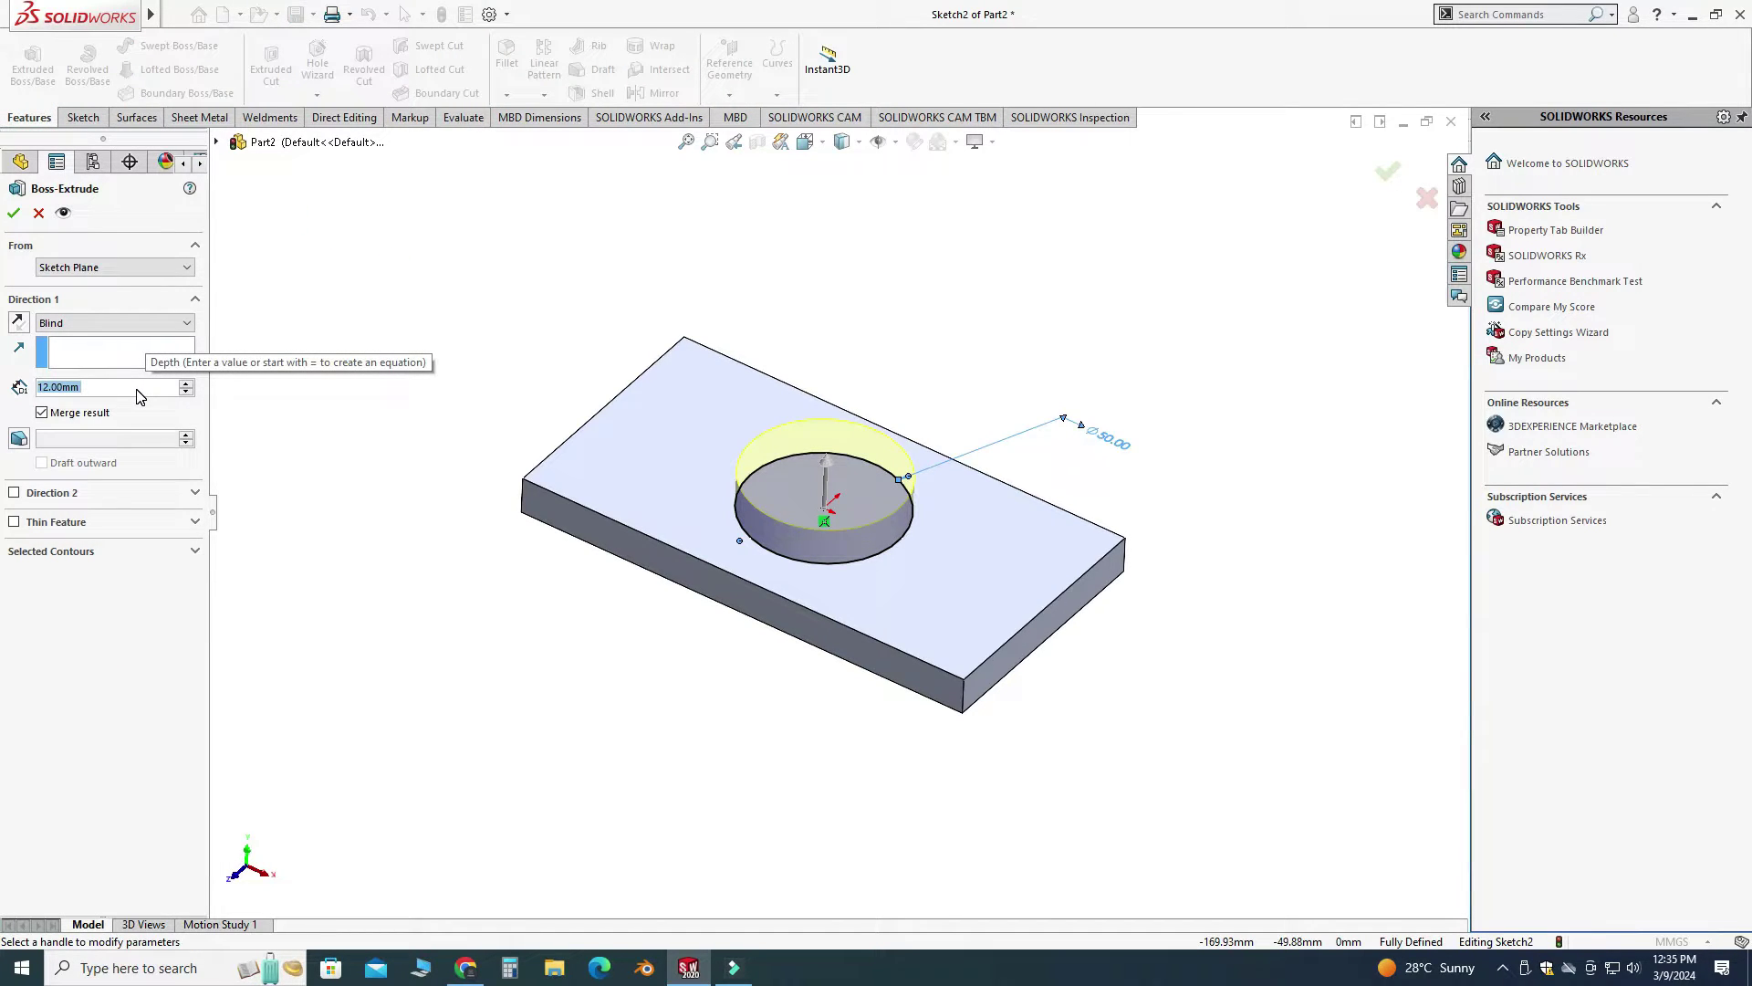
{"action": "type", "text": "50"}
{"action": "key", "text": "Return"}
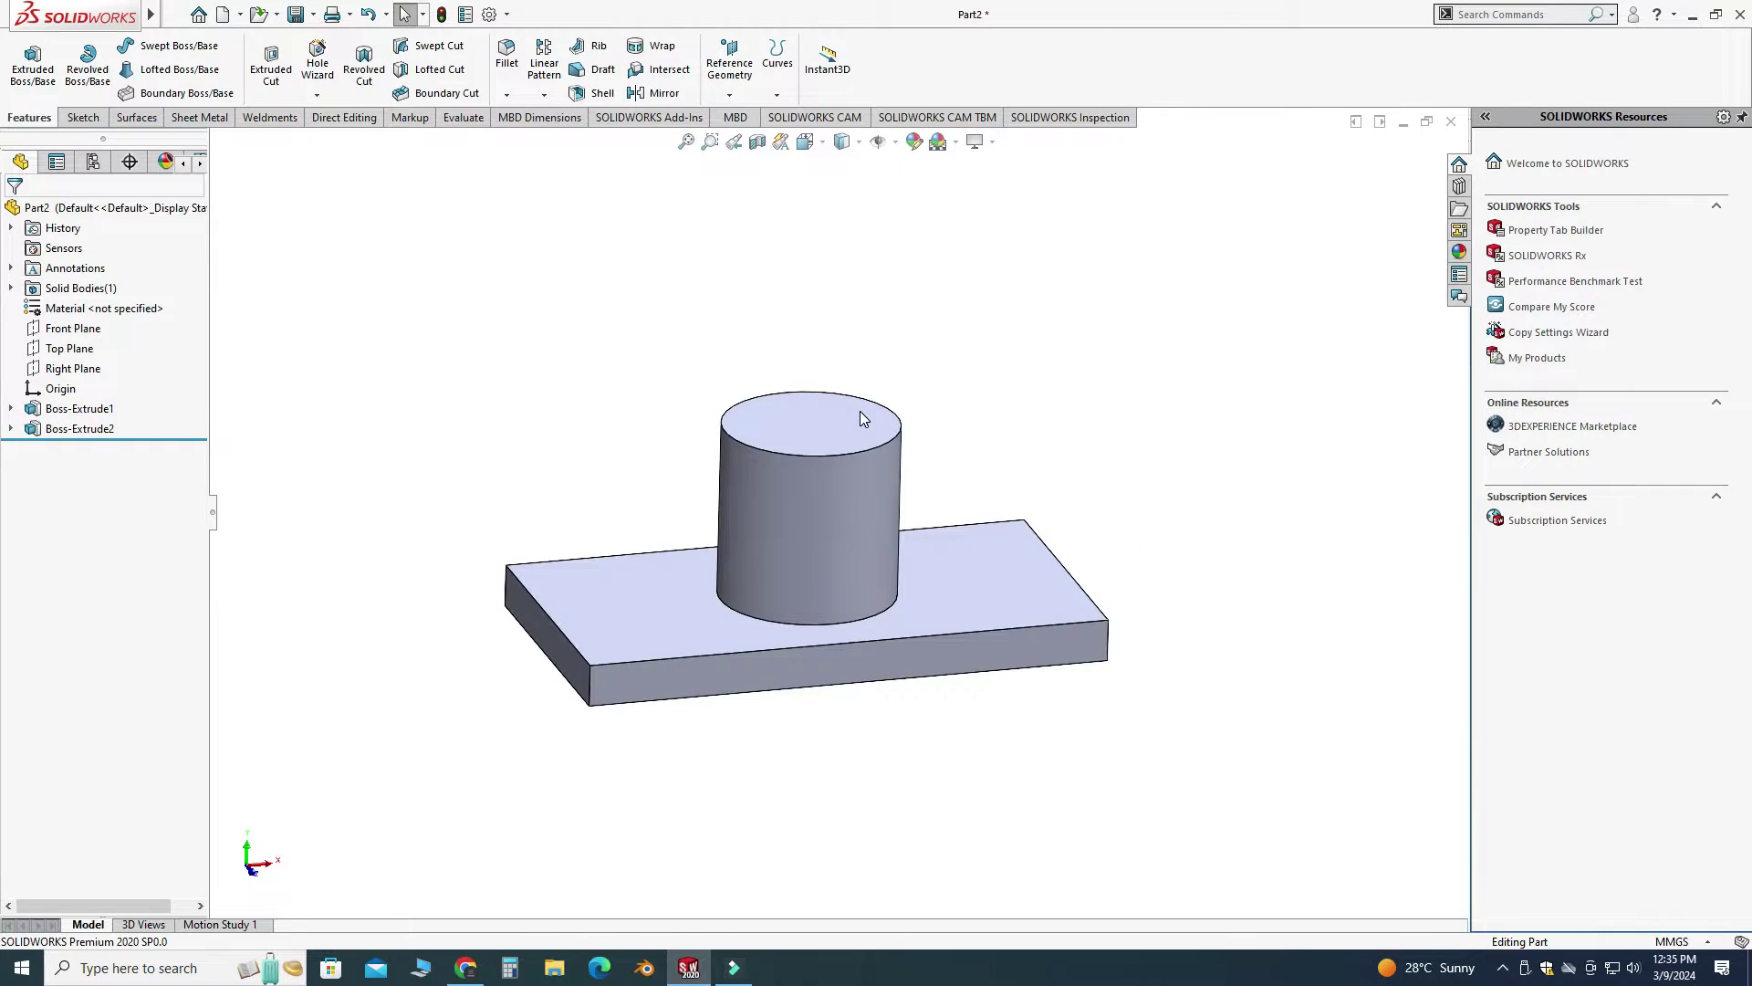
{"action": "mouse_move", "coordinate": [860, 411]}
{"action": "middle_mouse_down"}
{"action": "mouse_move", "coordinate": [833, 430]}
{"action": "mouse_move", "coordinate": [836, 408]}
{"action": "middle_mouse_up"}
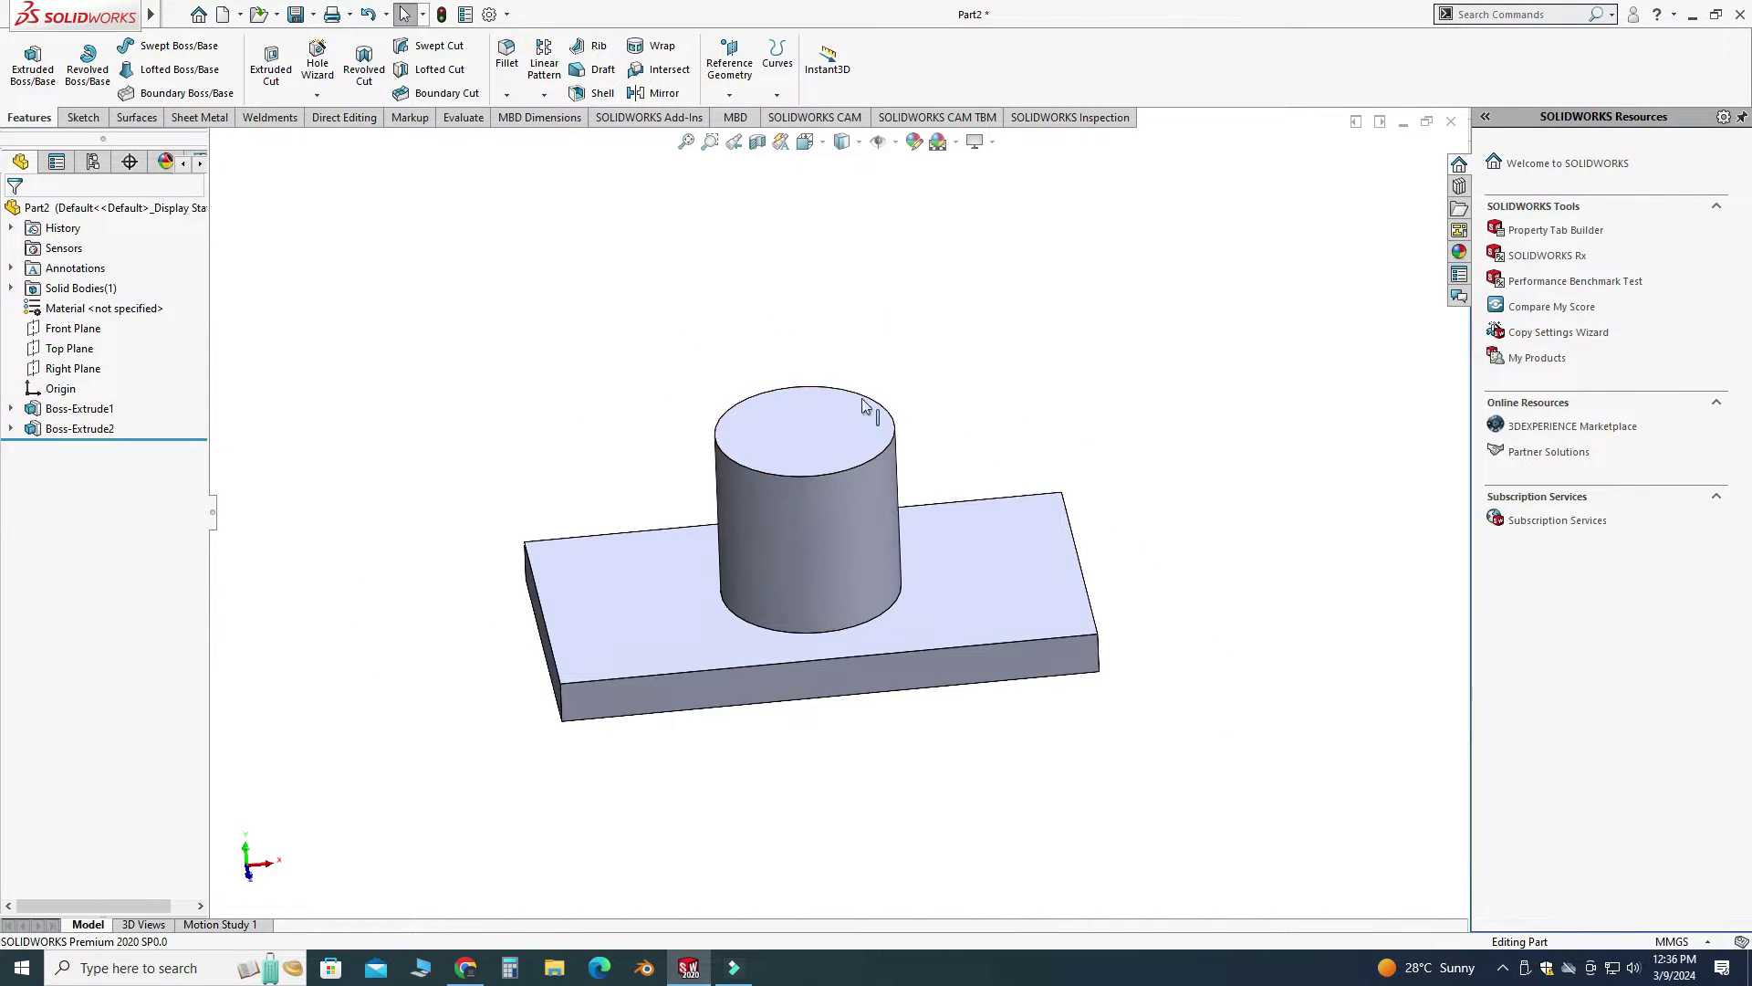
{"action": "scroll", "coordinate": [851, 500], "scroll_direction": "down", "scroll_amount": 2}
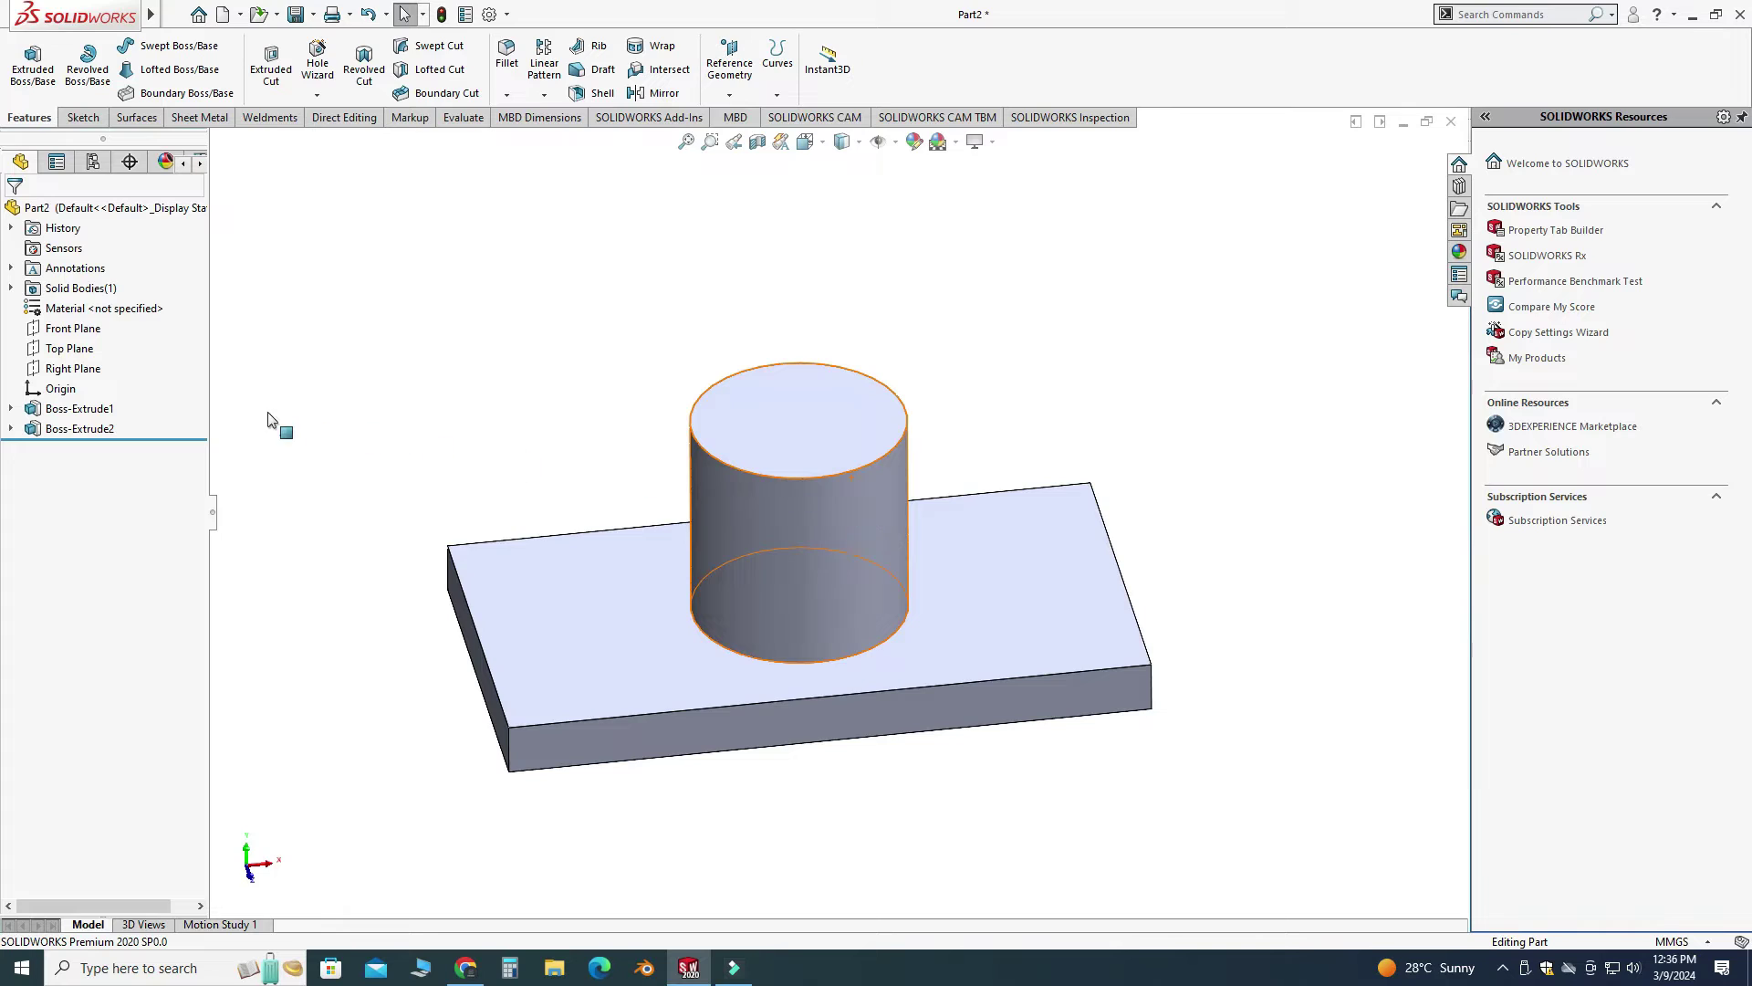
{"action": "left_click", "coordinate": [80, 429]}
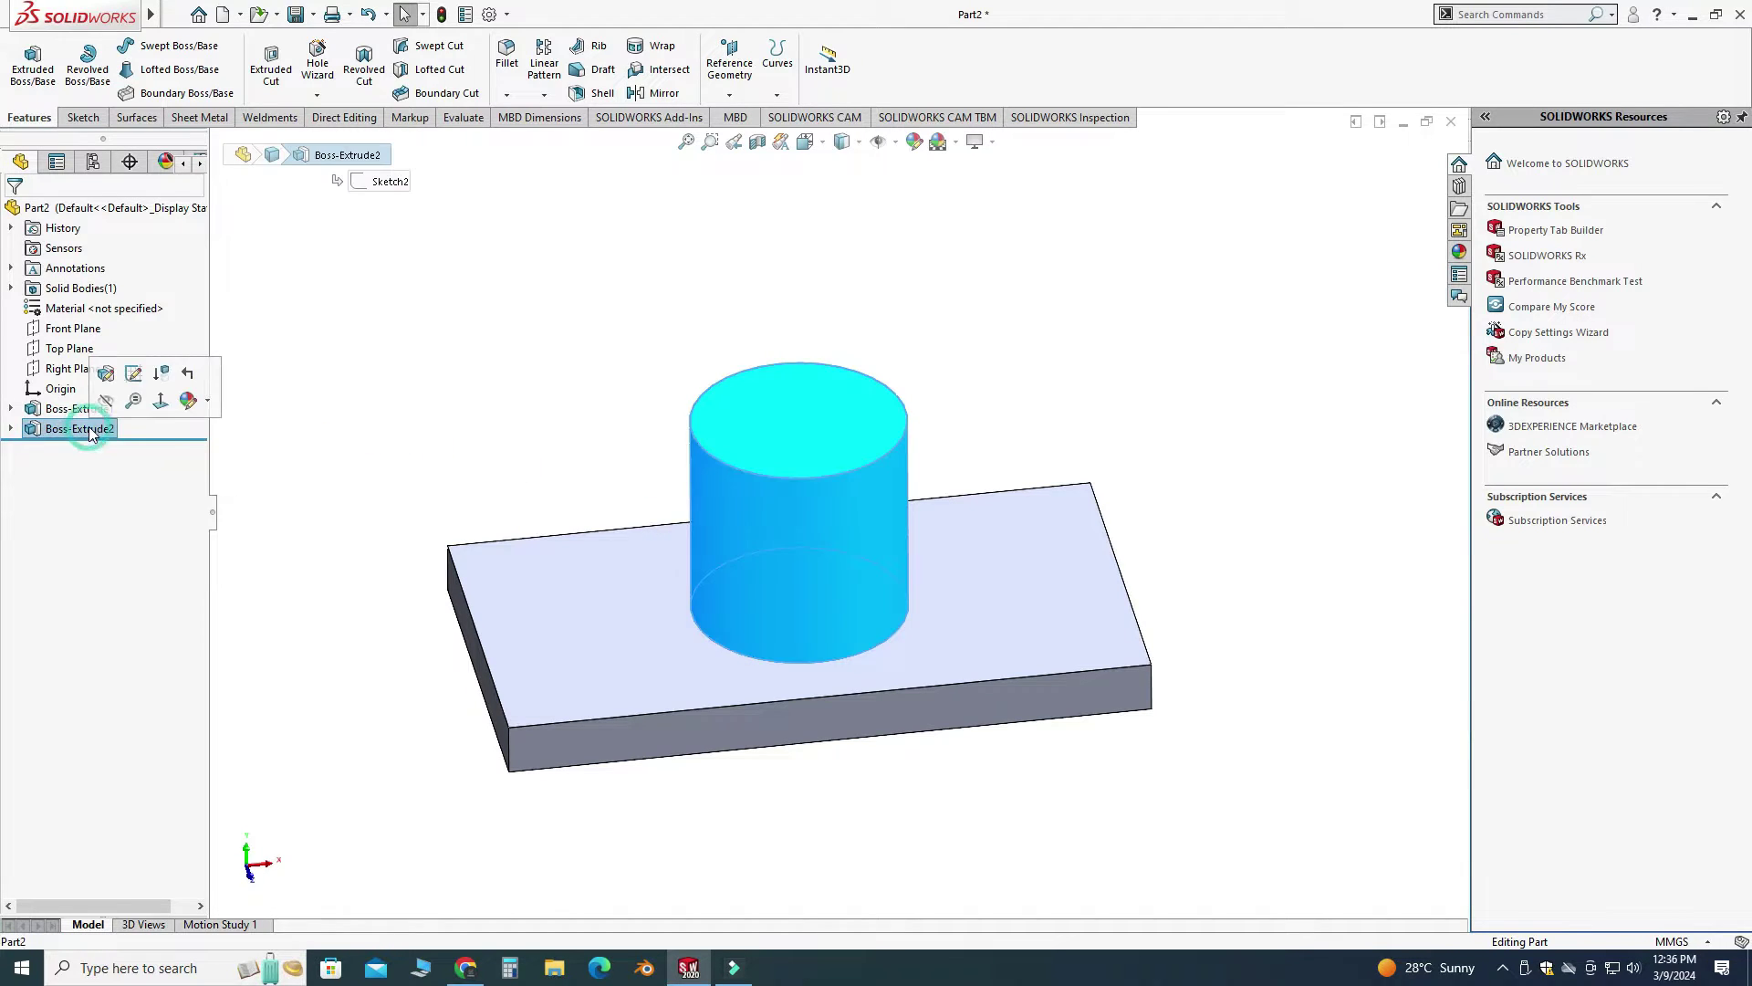
Edit Boss-Extrude2 and turn on a 5° draft, viewing from the front.
{"action": "left_click", "coordinate": [106, 375]}
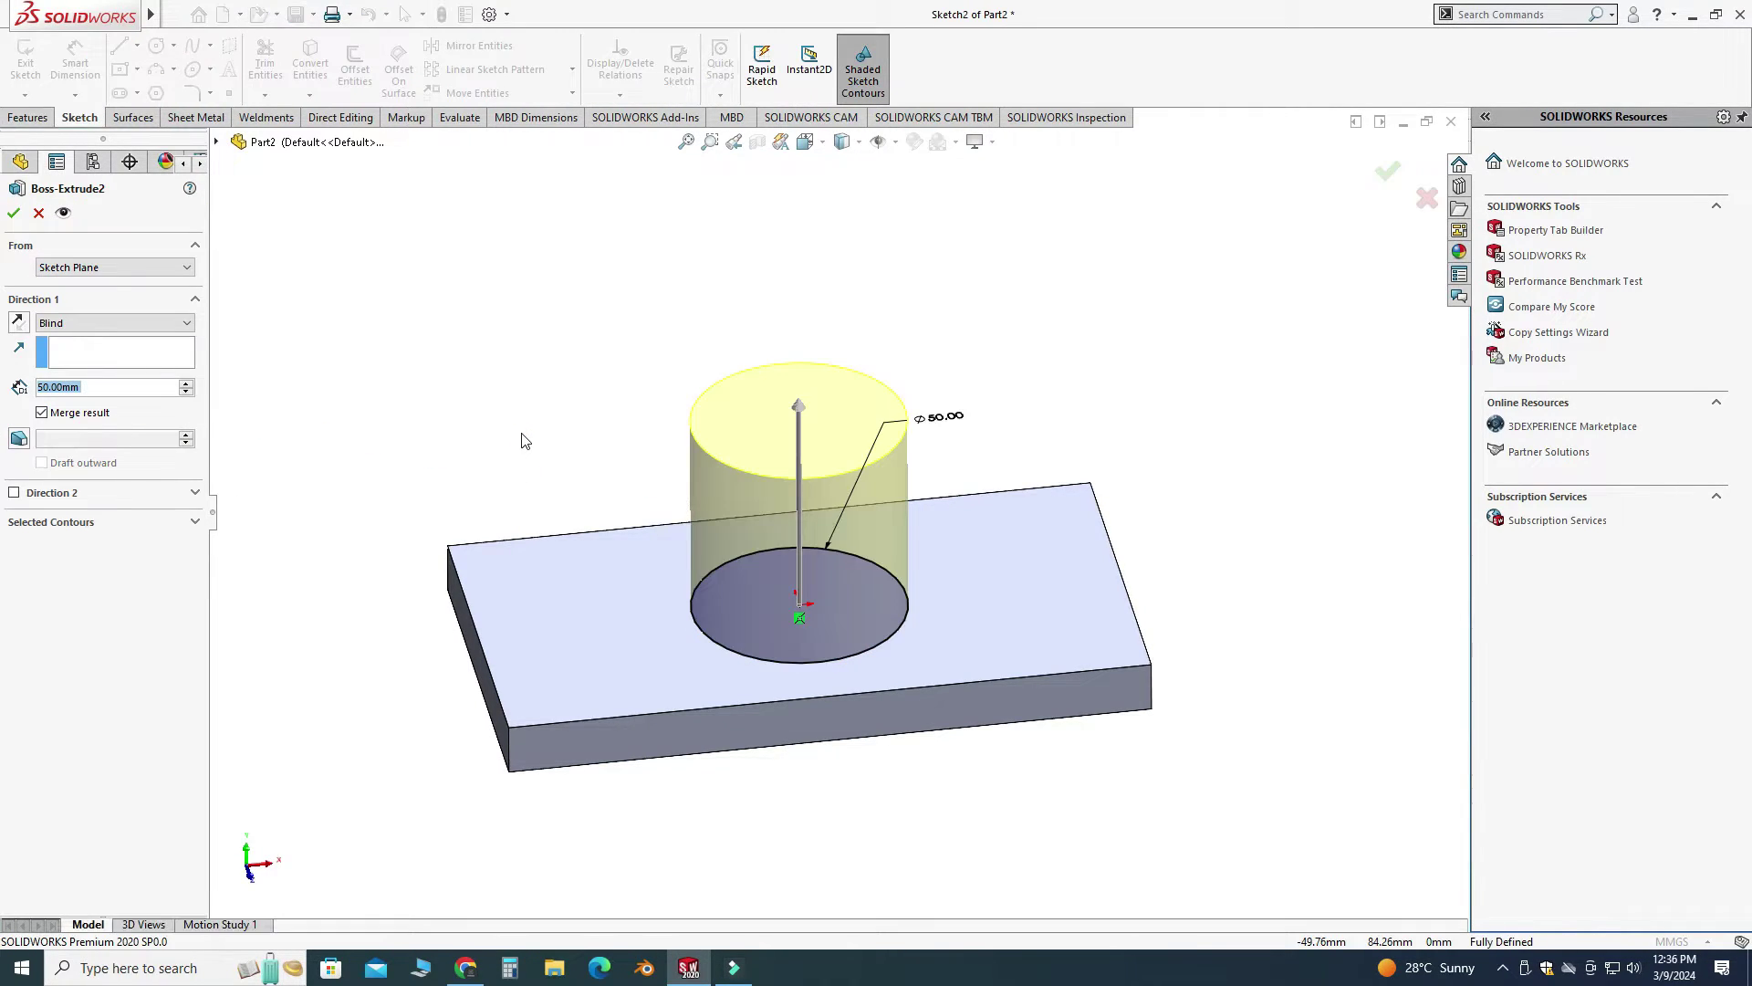
{"action": "middle_click_drag", "start_coordinate": [365, 454], "coordinate": [411, 407]}
{"action": "middle_click_drag", "start_coordinate": [878, 526], "coordinate": [803, 507]}
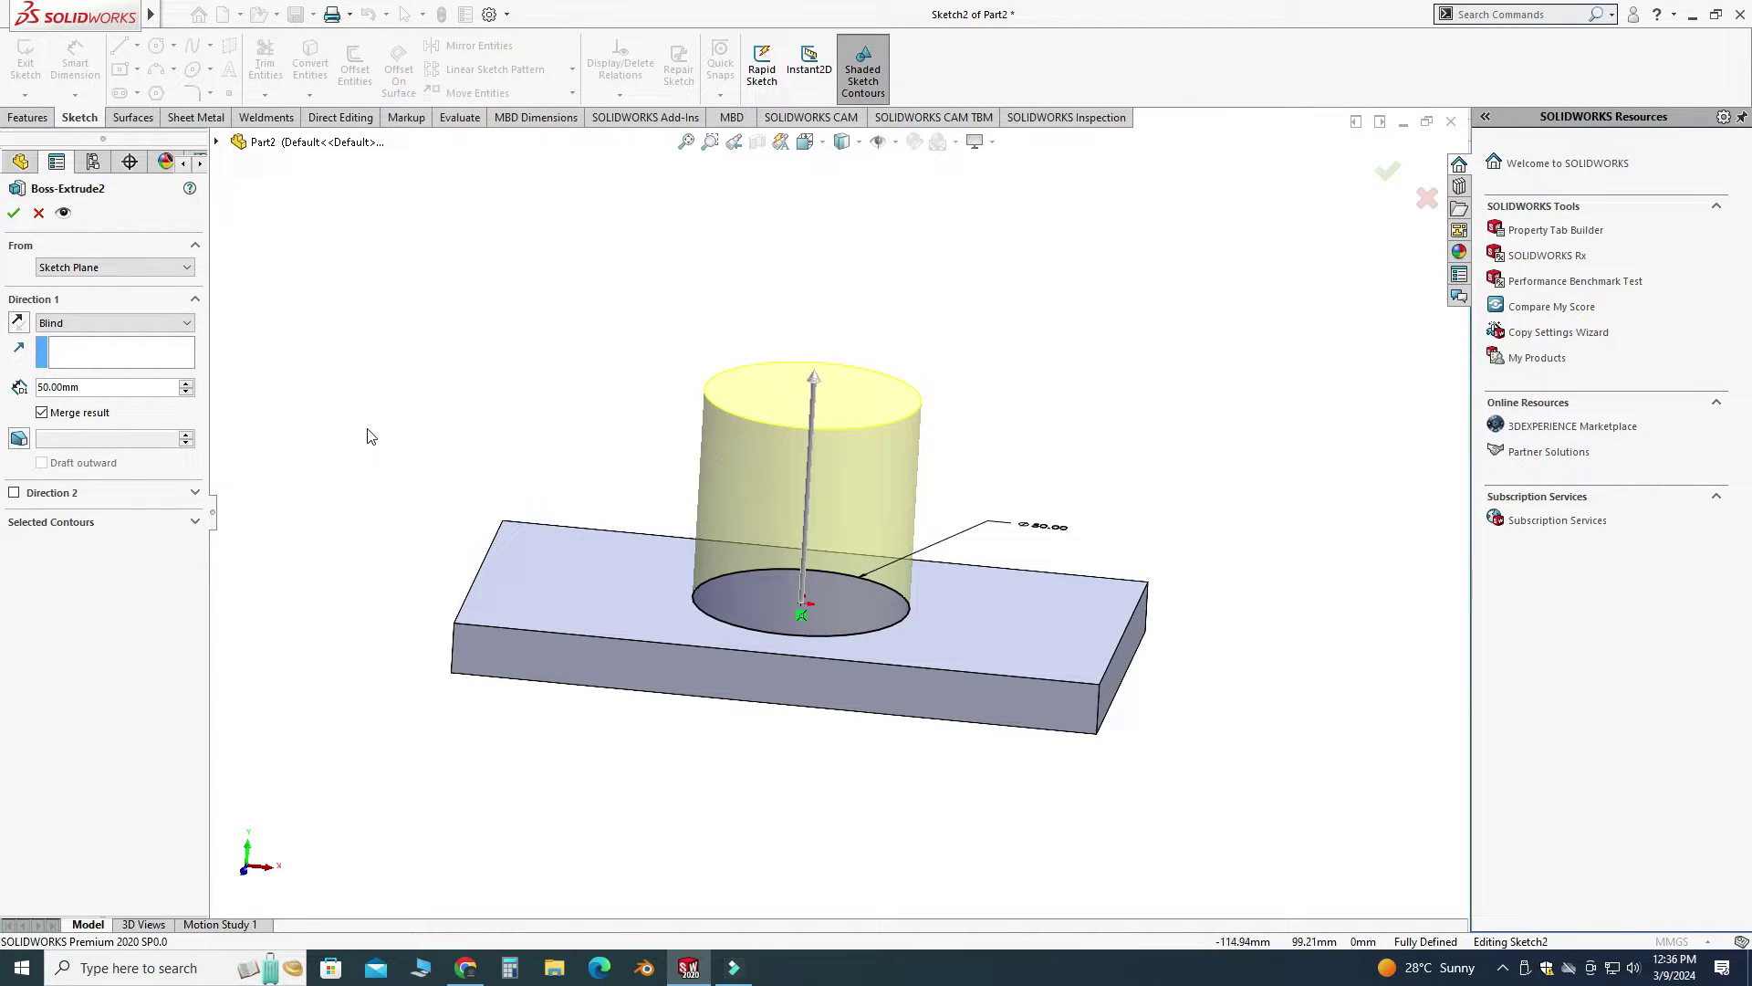
{"action": "left_click", "coordinate": [18, 439]}
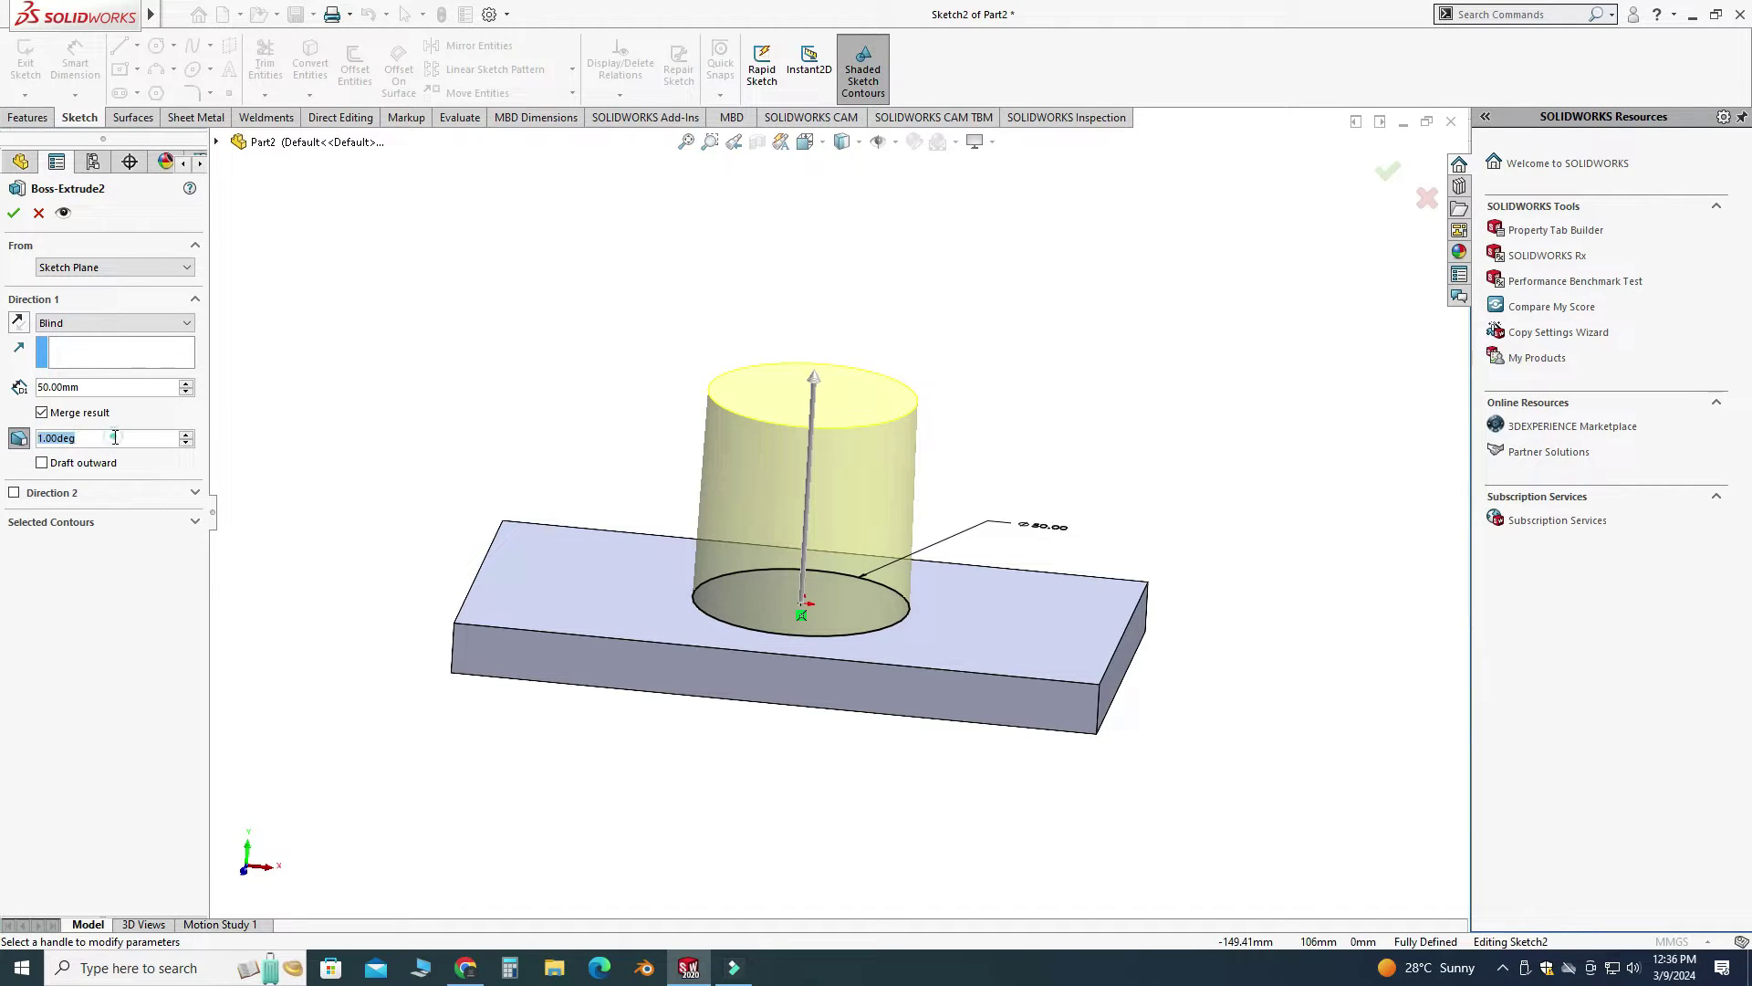
{"action": "type", "text": "5"}
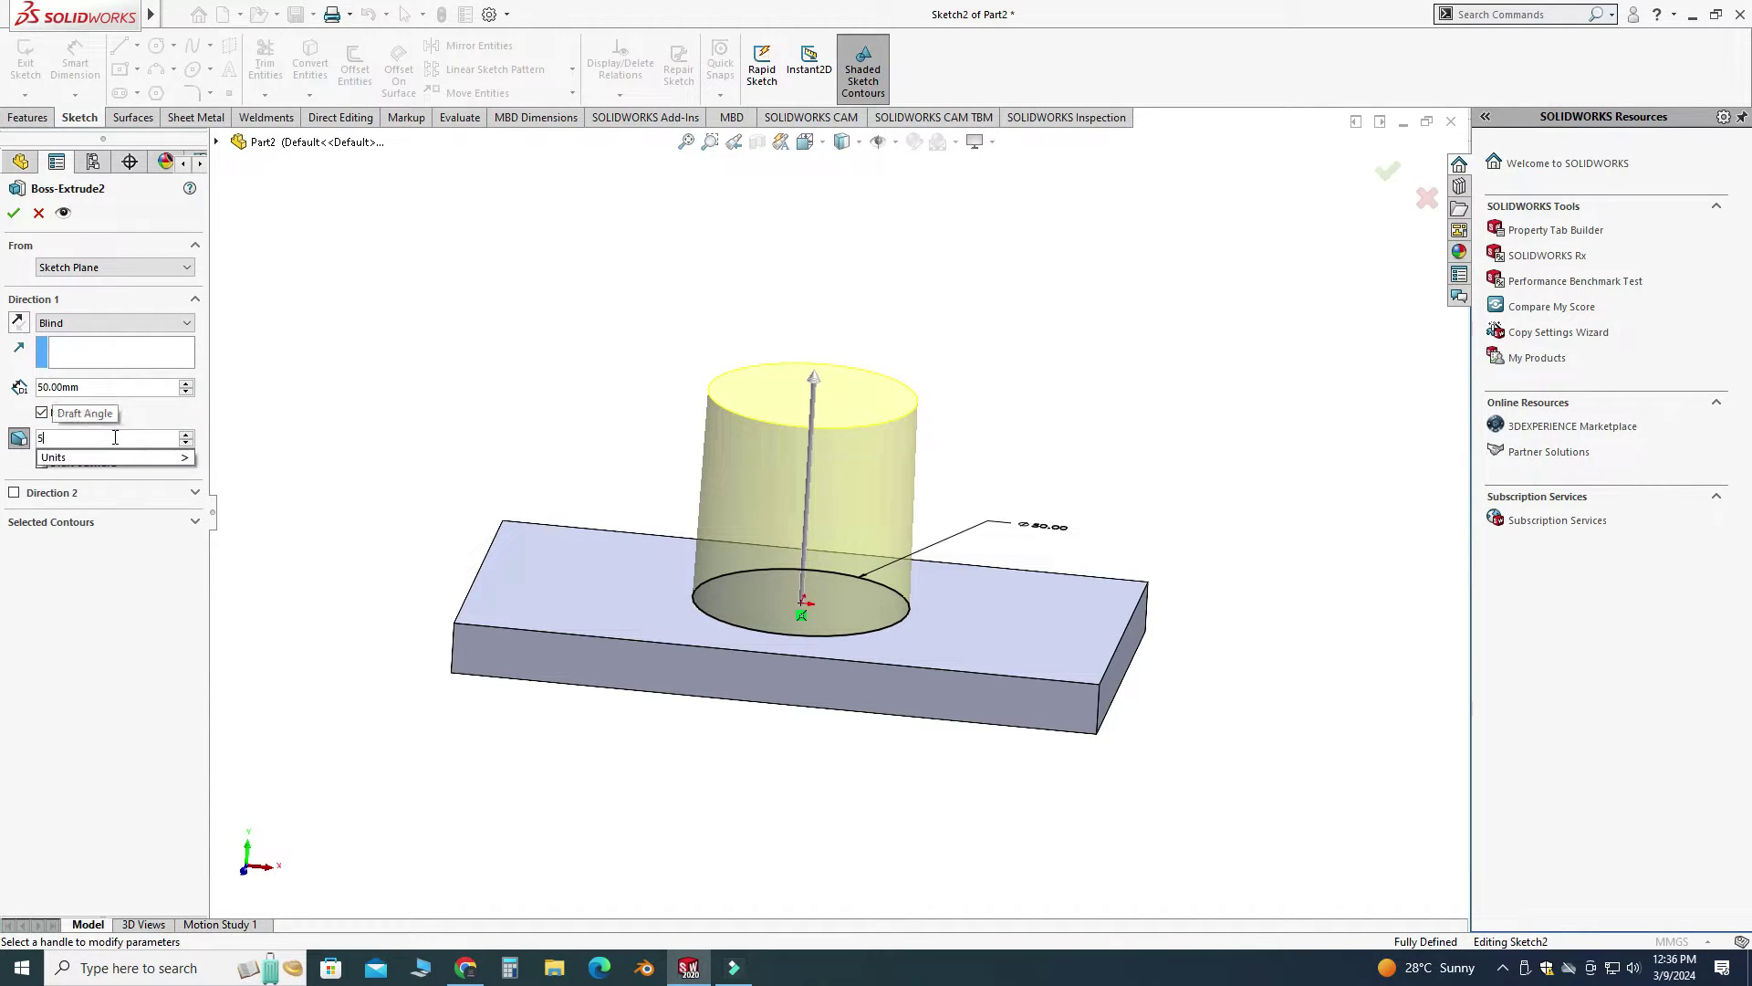
{"action": "key", "text": "Return"}
{"action": "middle_click_drag", "start_coordinate": [913, 420], "coordinate": [994, 456]}
{"action": "left_click", "coordinate": [805, 140]}
{"action": "left_click", "coordinate": [587, 649]}
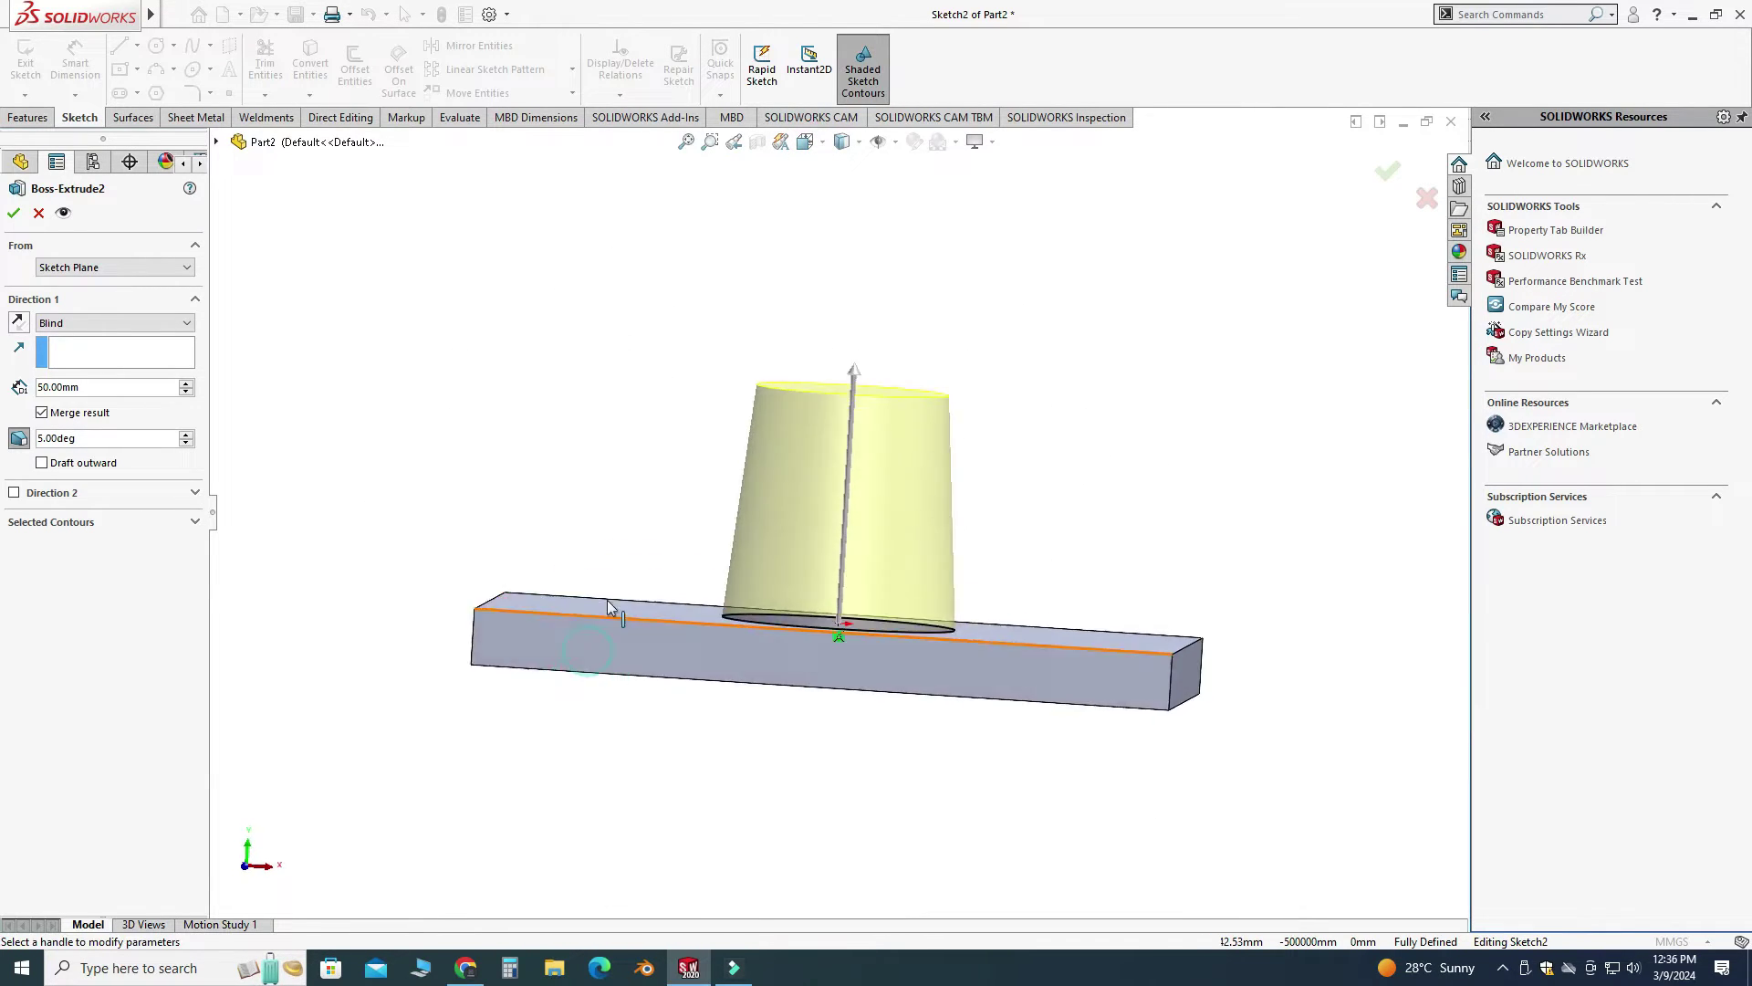
Change the draft to 10° outward and apply the extrusion.
{"action": "left_click", "coordinate": [125, 438]}
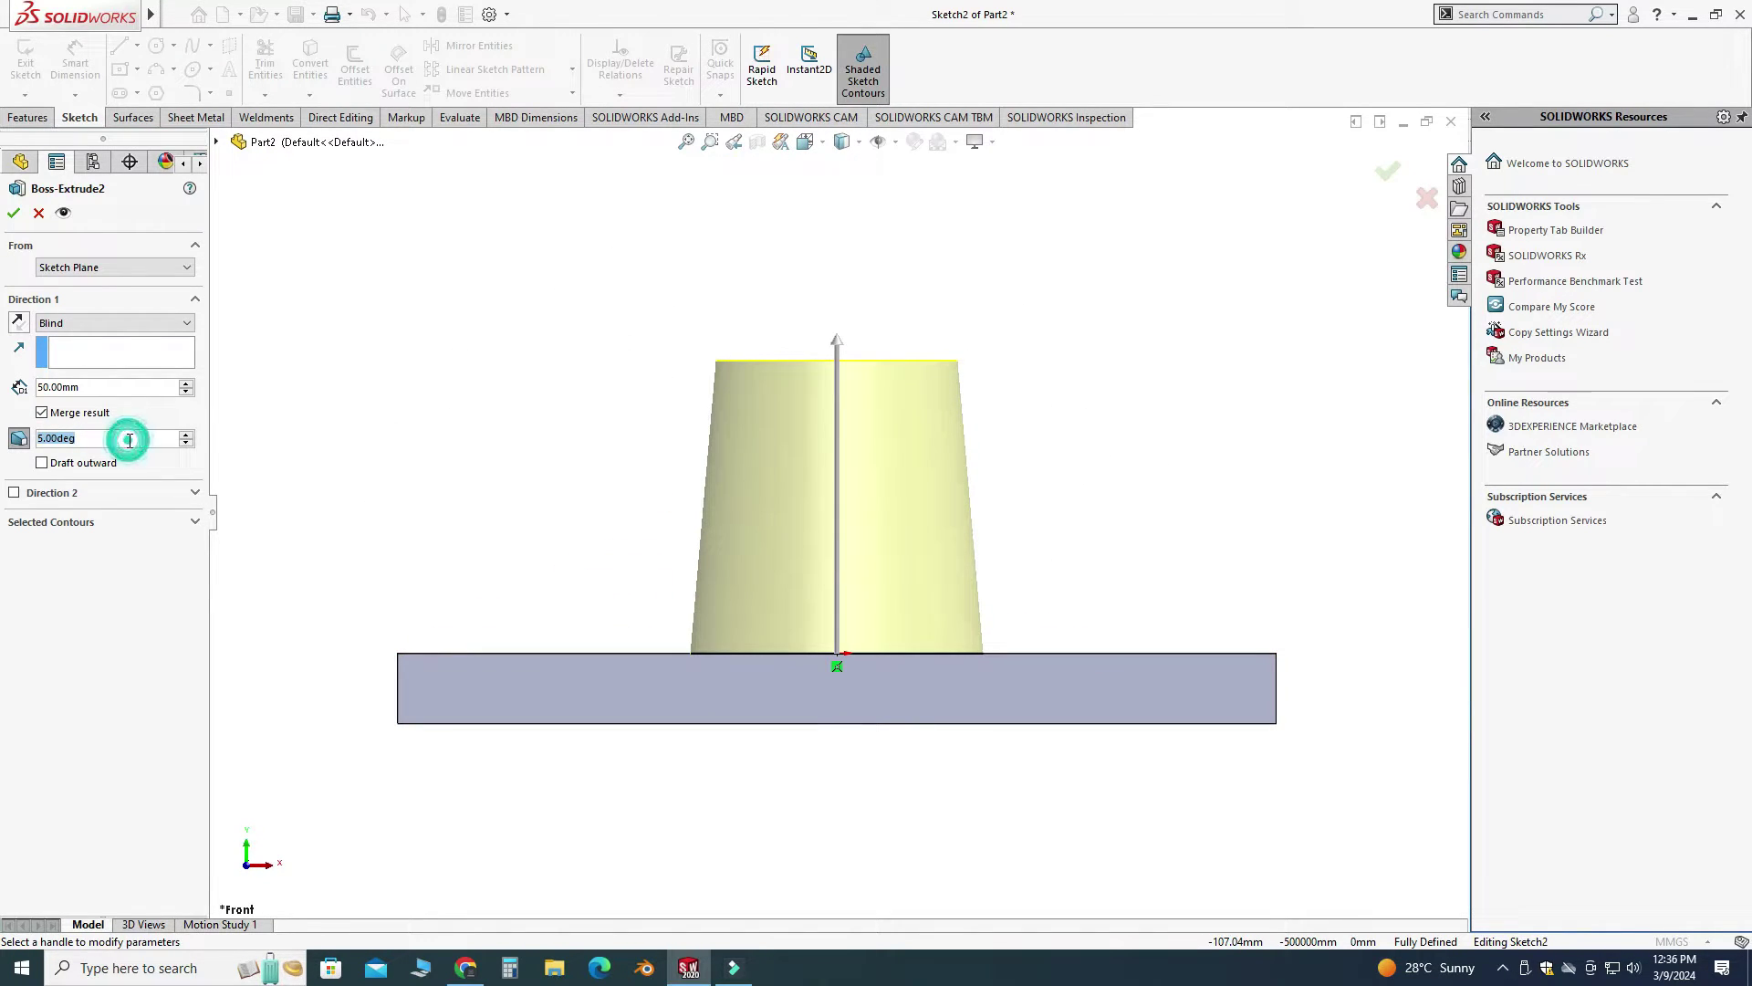
{"action": "type", "text": "10"}
{"action": "key", "text": "Return"}
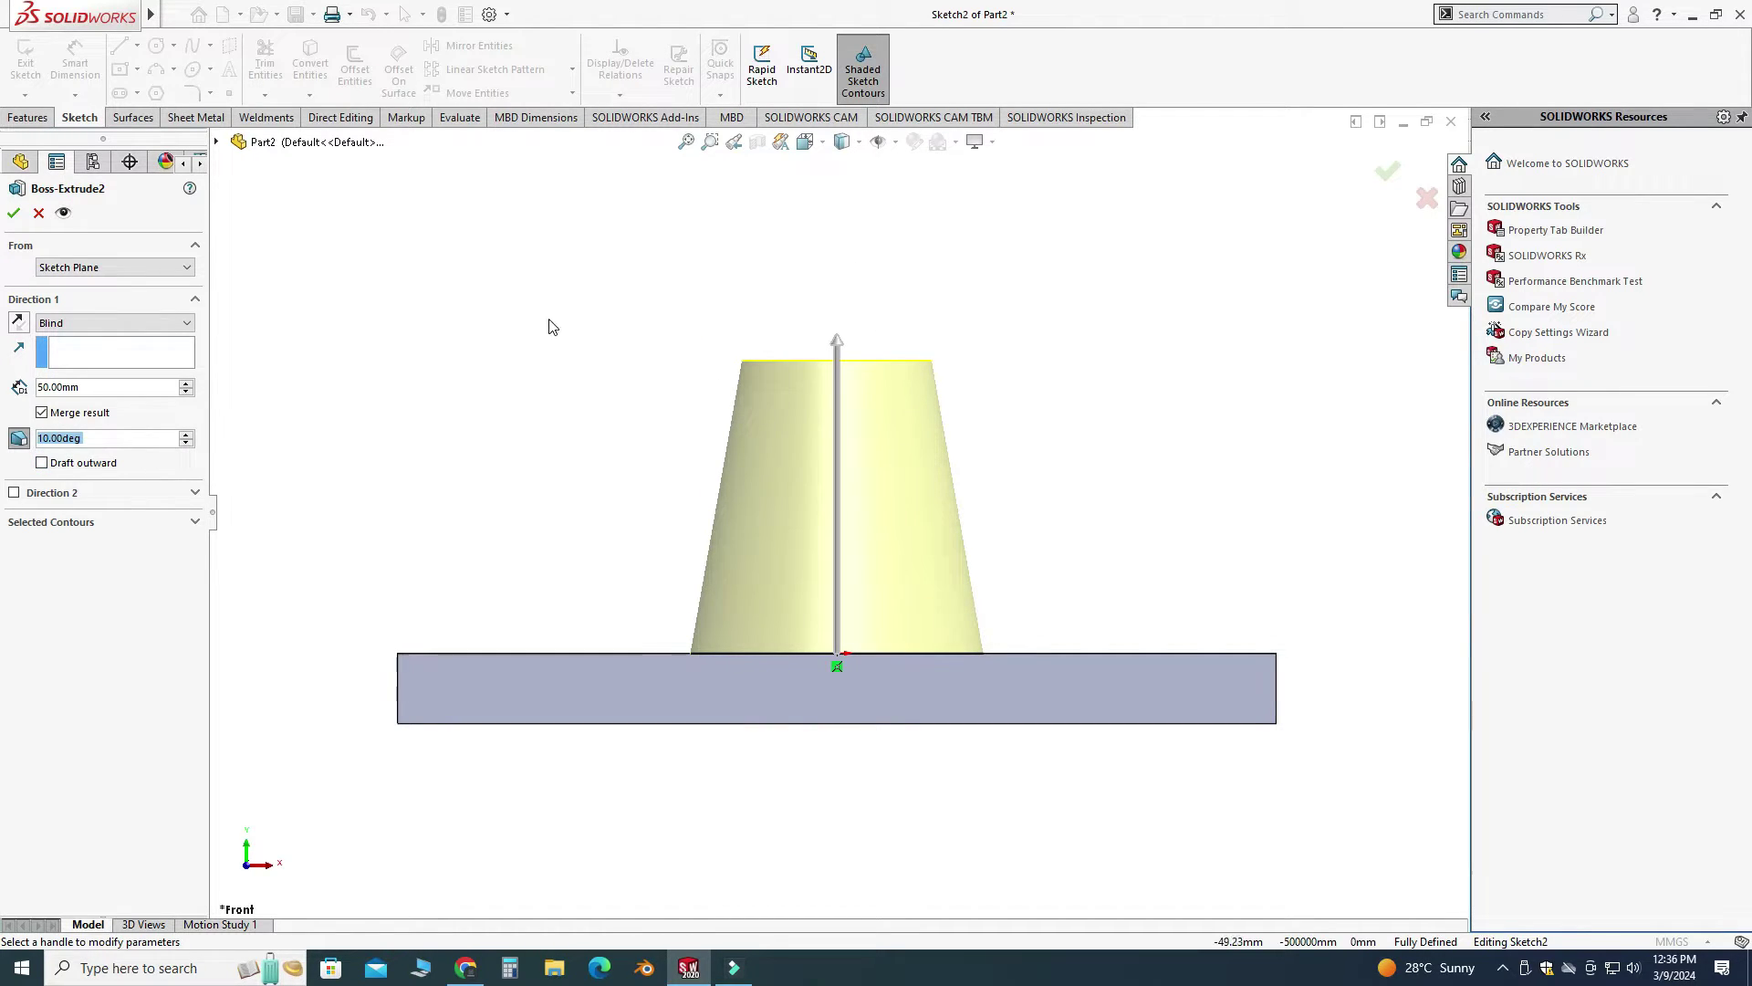
{"action": "left_click", "coordinate": [42, 463]}
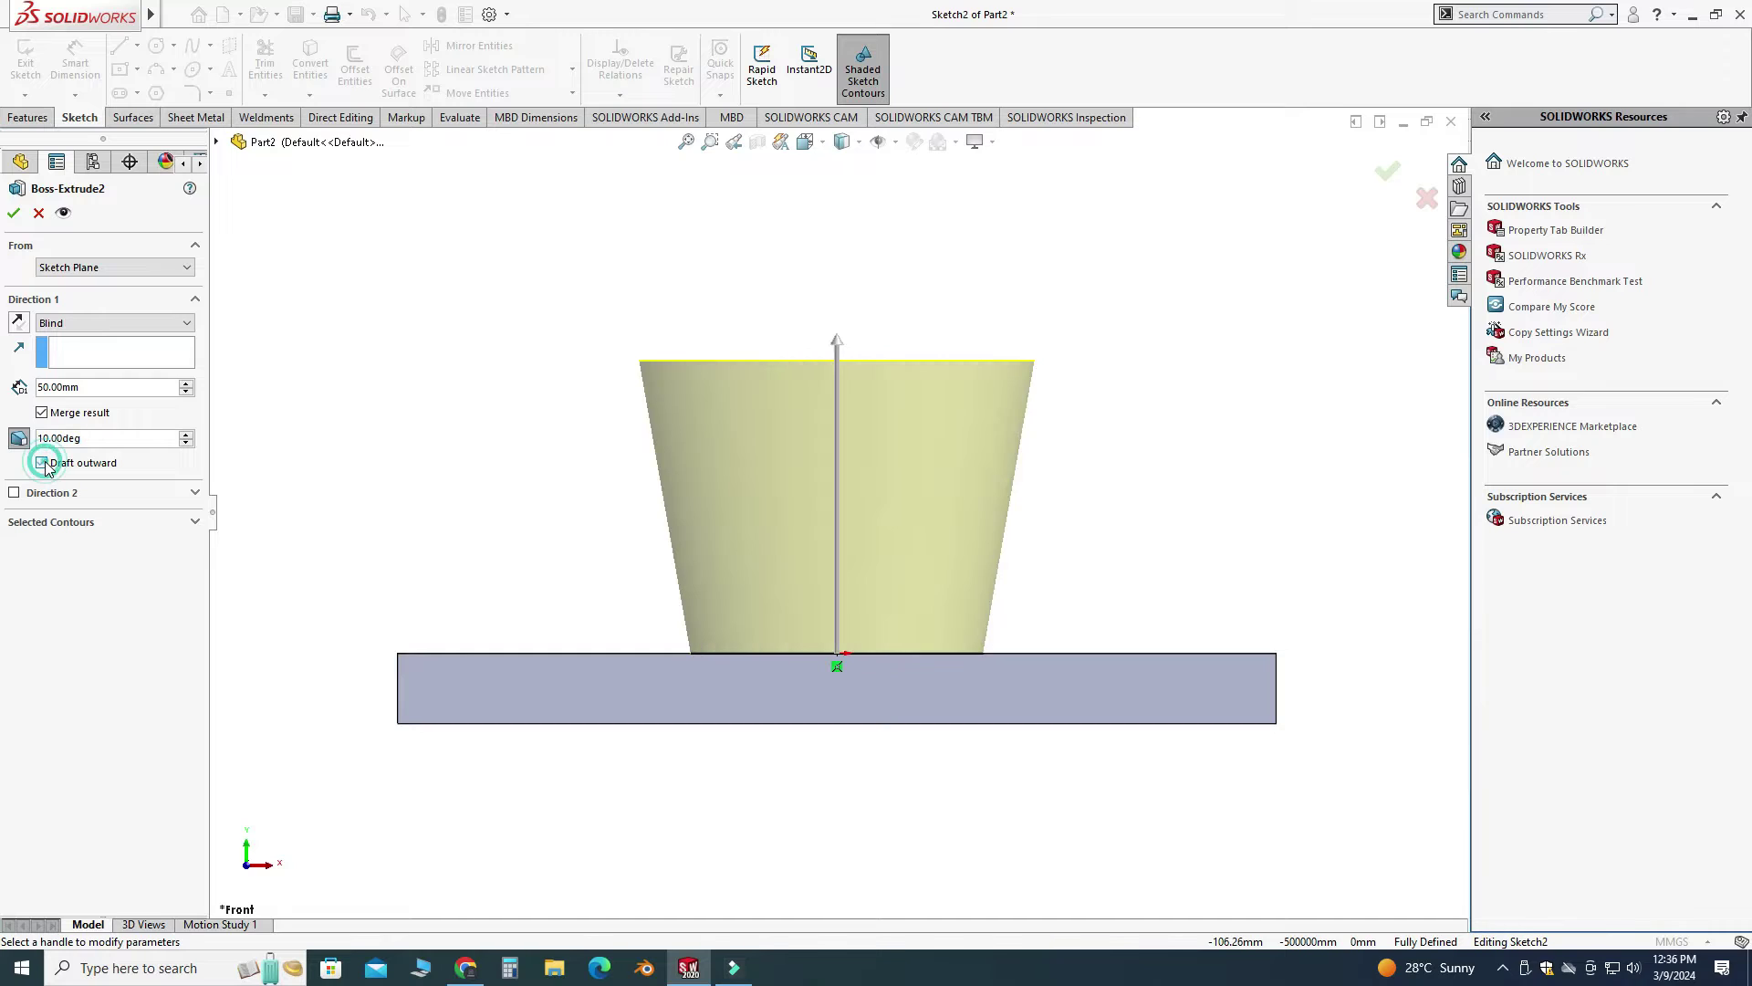
{"action": "middle_click_drag", "start_coordinate": [709, 414], "coordinate": [666, 509]}
{"action": "scroll", "coordinate": [636, 516], "scroll_direction": "up", "scroll_amount": 4}
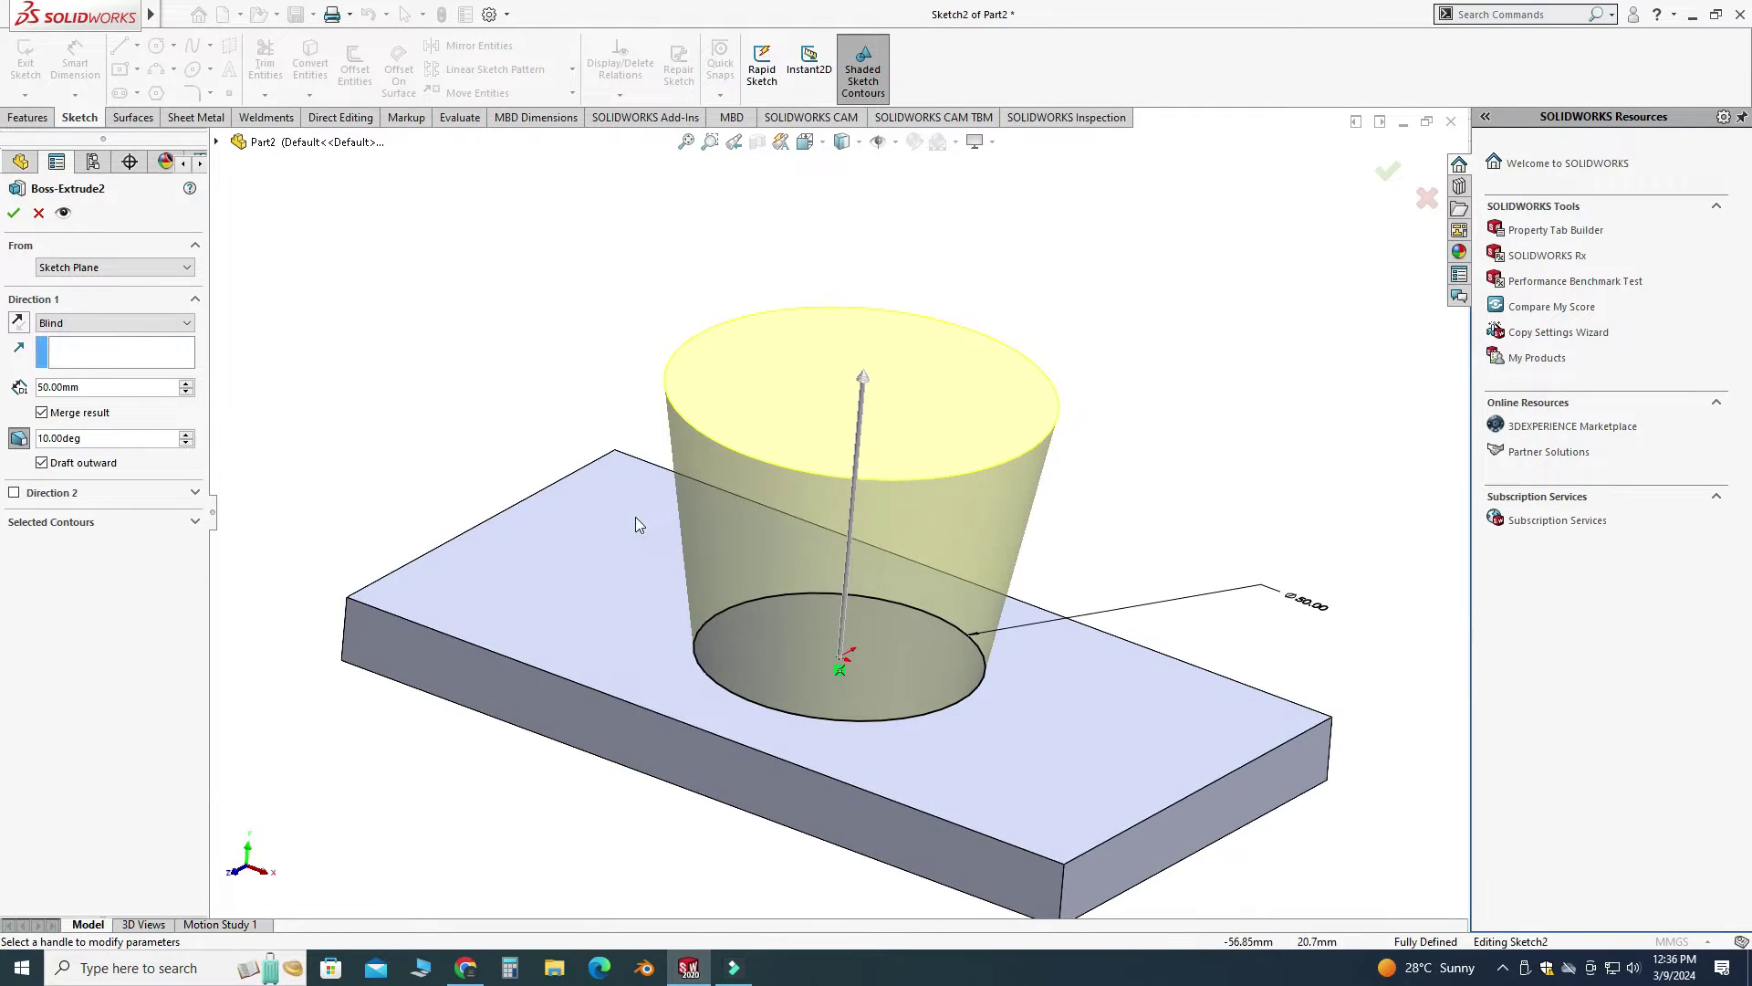
{"action": "left_click", "coordinate": [14, 213]}
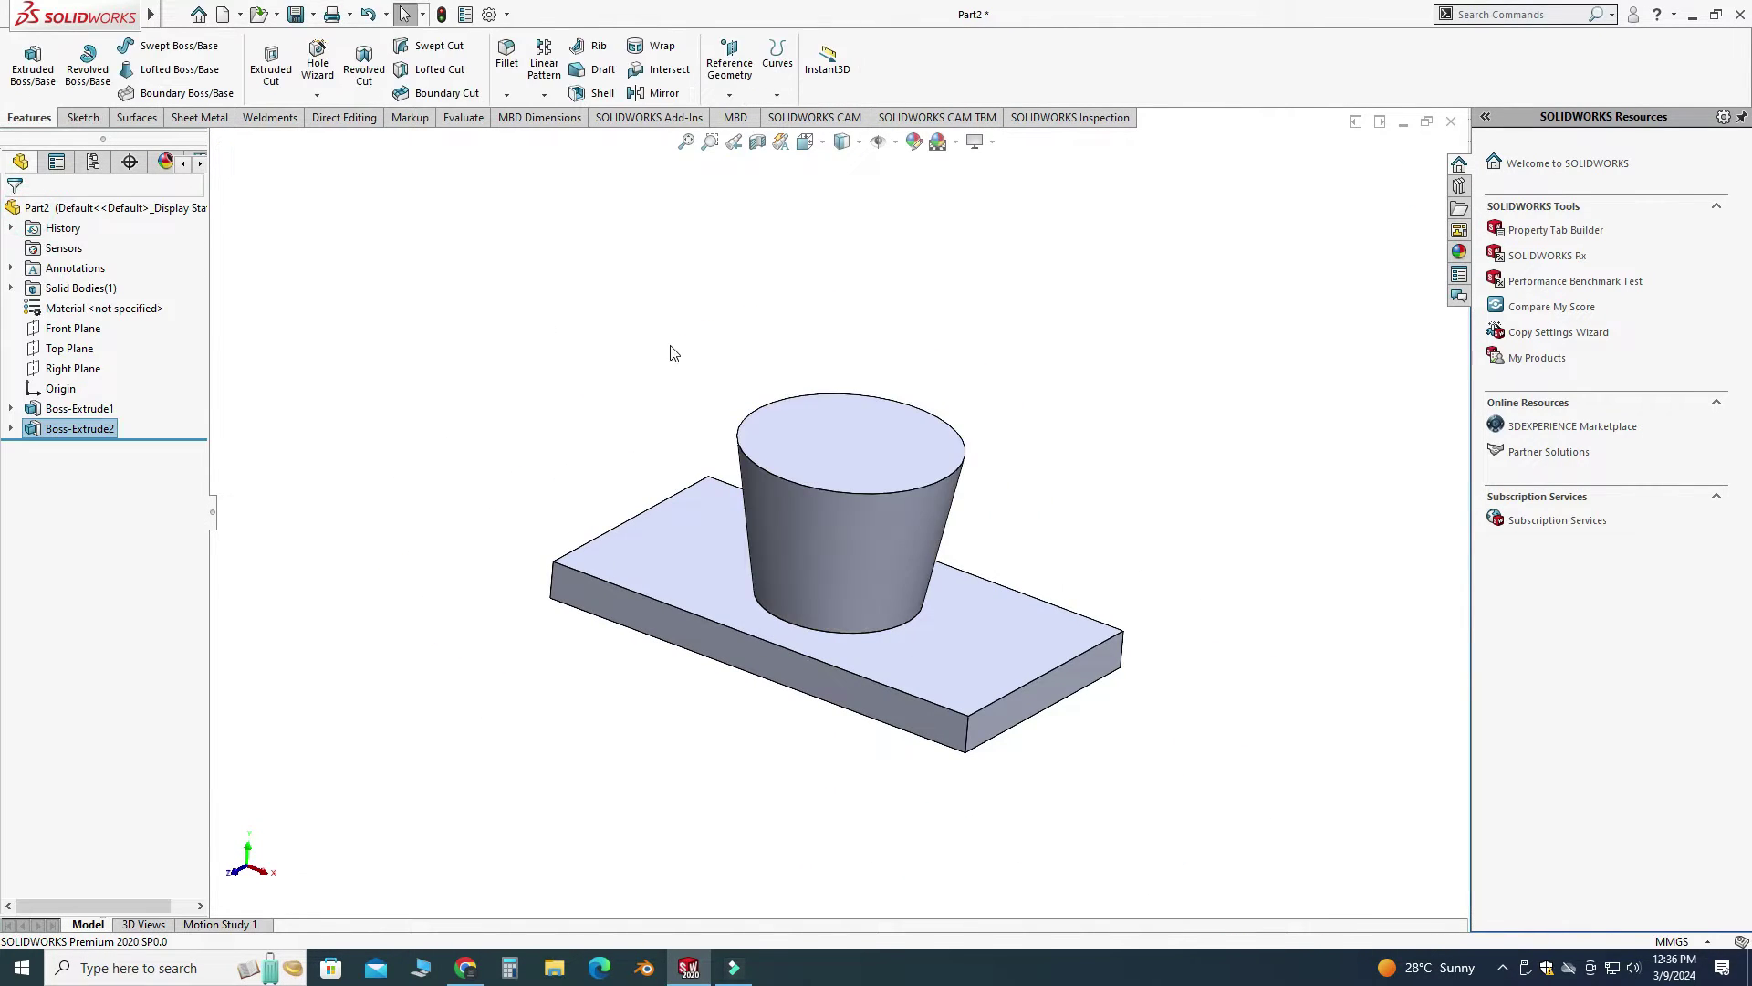
Edit Boss-Extrude2 and switch its draft off, restoring straight cylinder sides.
{"action": "middle_click_drag", "start_coordinate": [833, 403], "coordinate": [823, 461]}
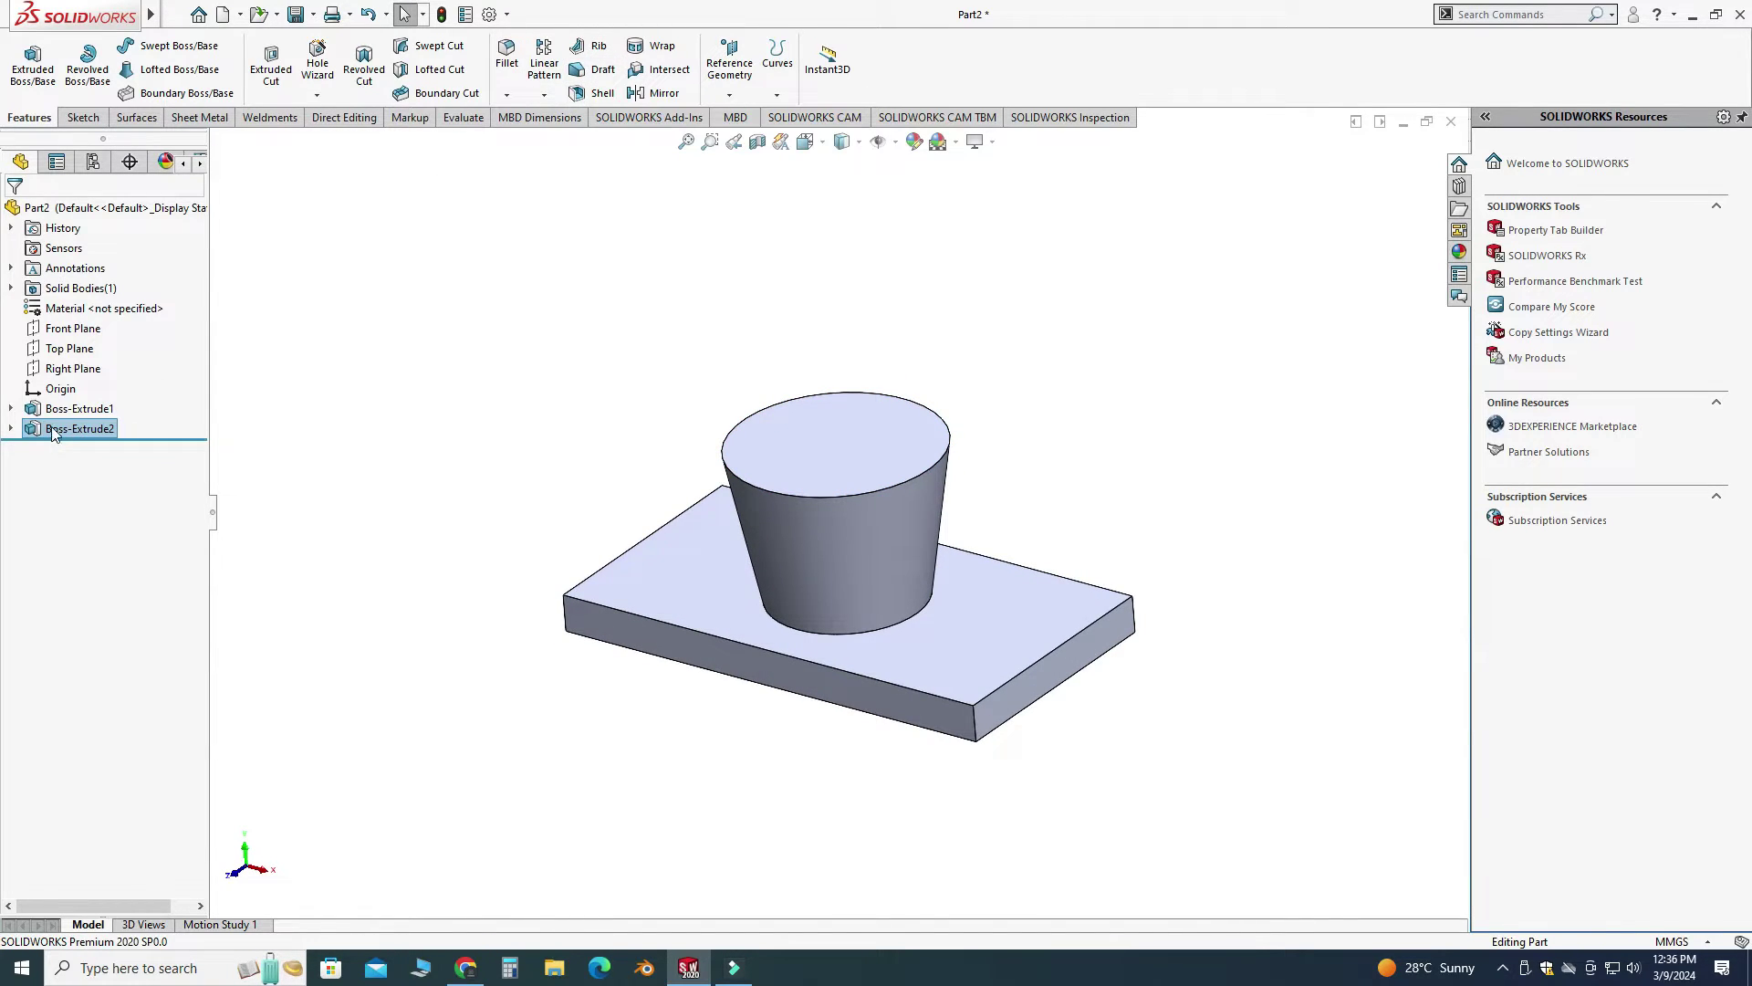
{"action": "left_click", "coordinate": [10, 429]}
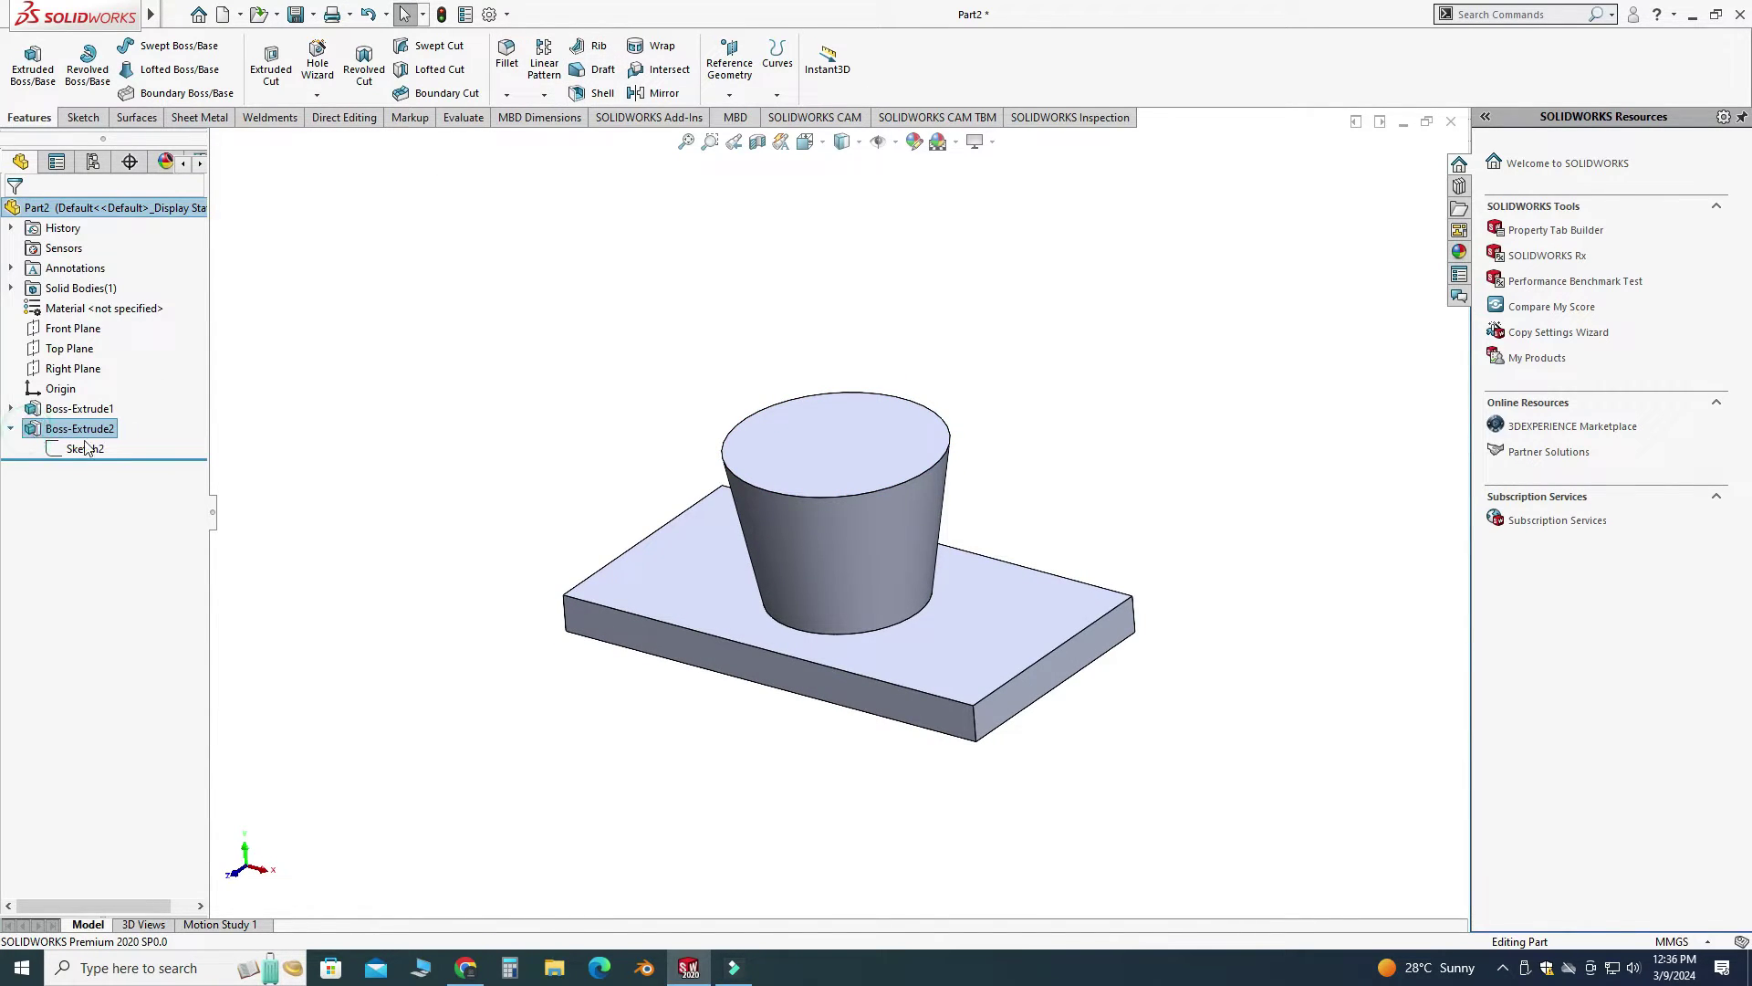
{"action": "right_click", "coordinate": [81, 430]}
{"action": "left_click", "coordinate": [92, 365]}
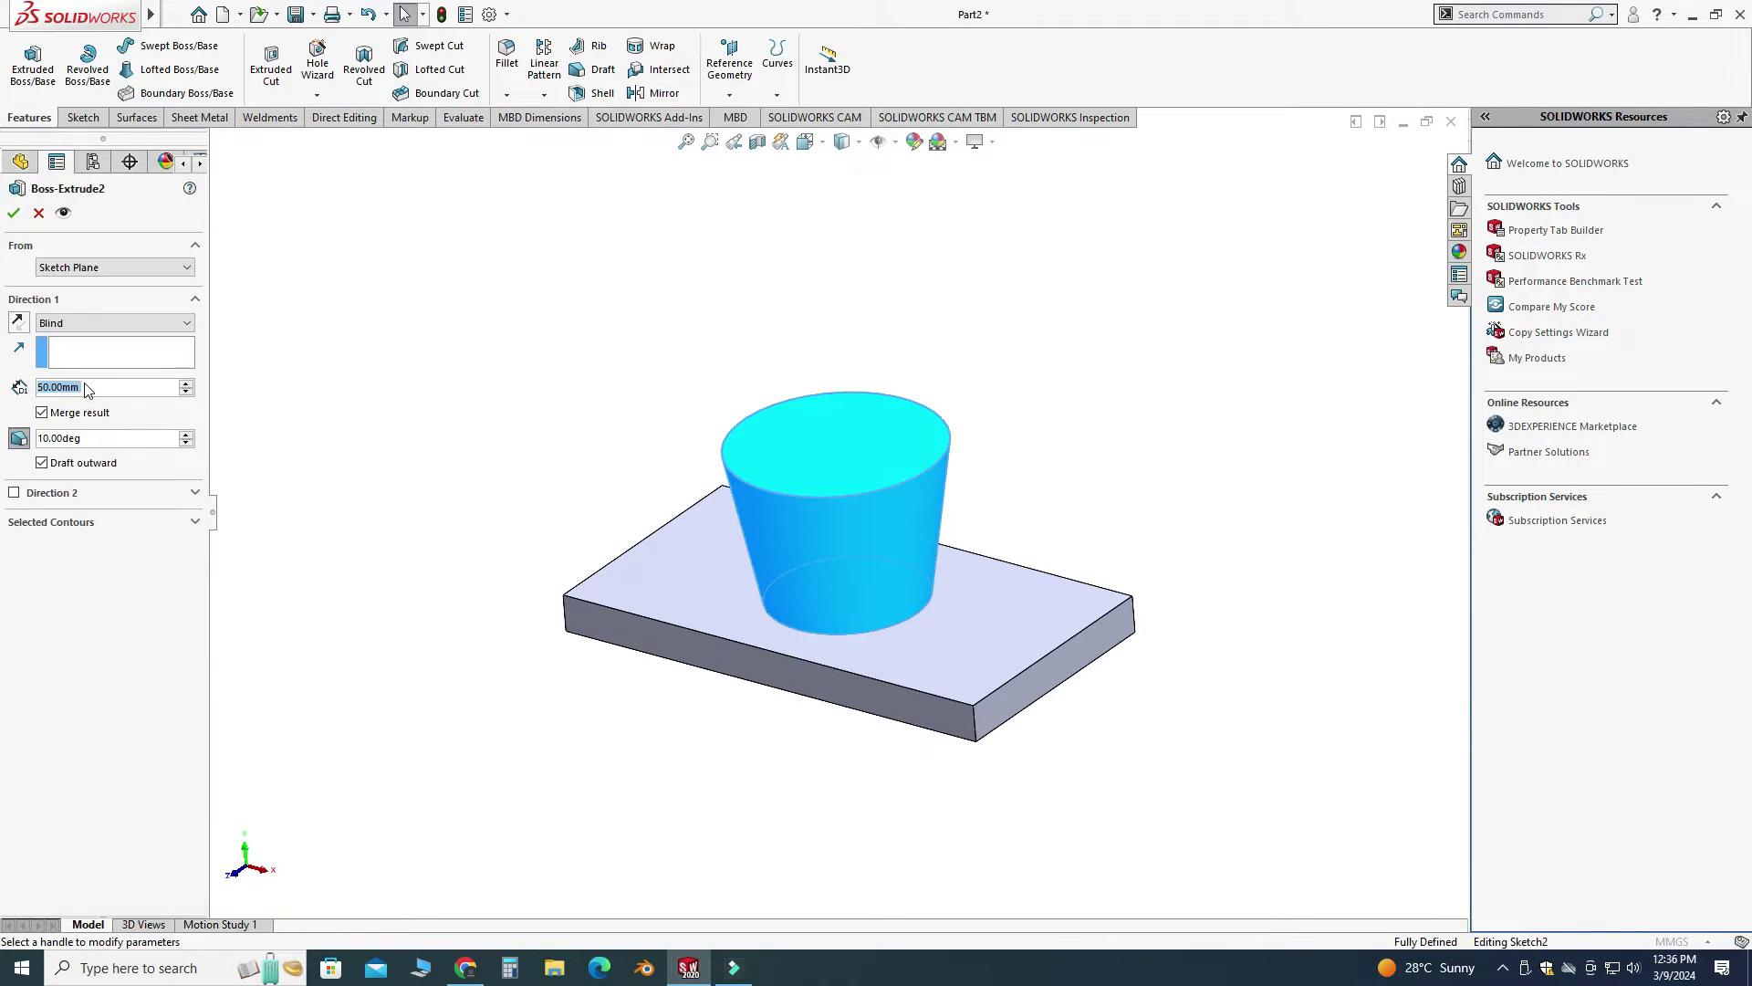
{"action": "left_click", "coordinate": [19, 440]}
{"action": "left_click", "coordinate": [13, 213]}
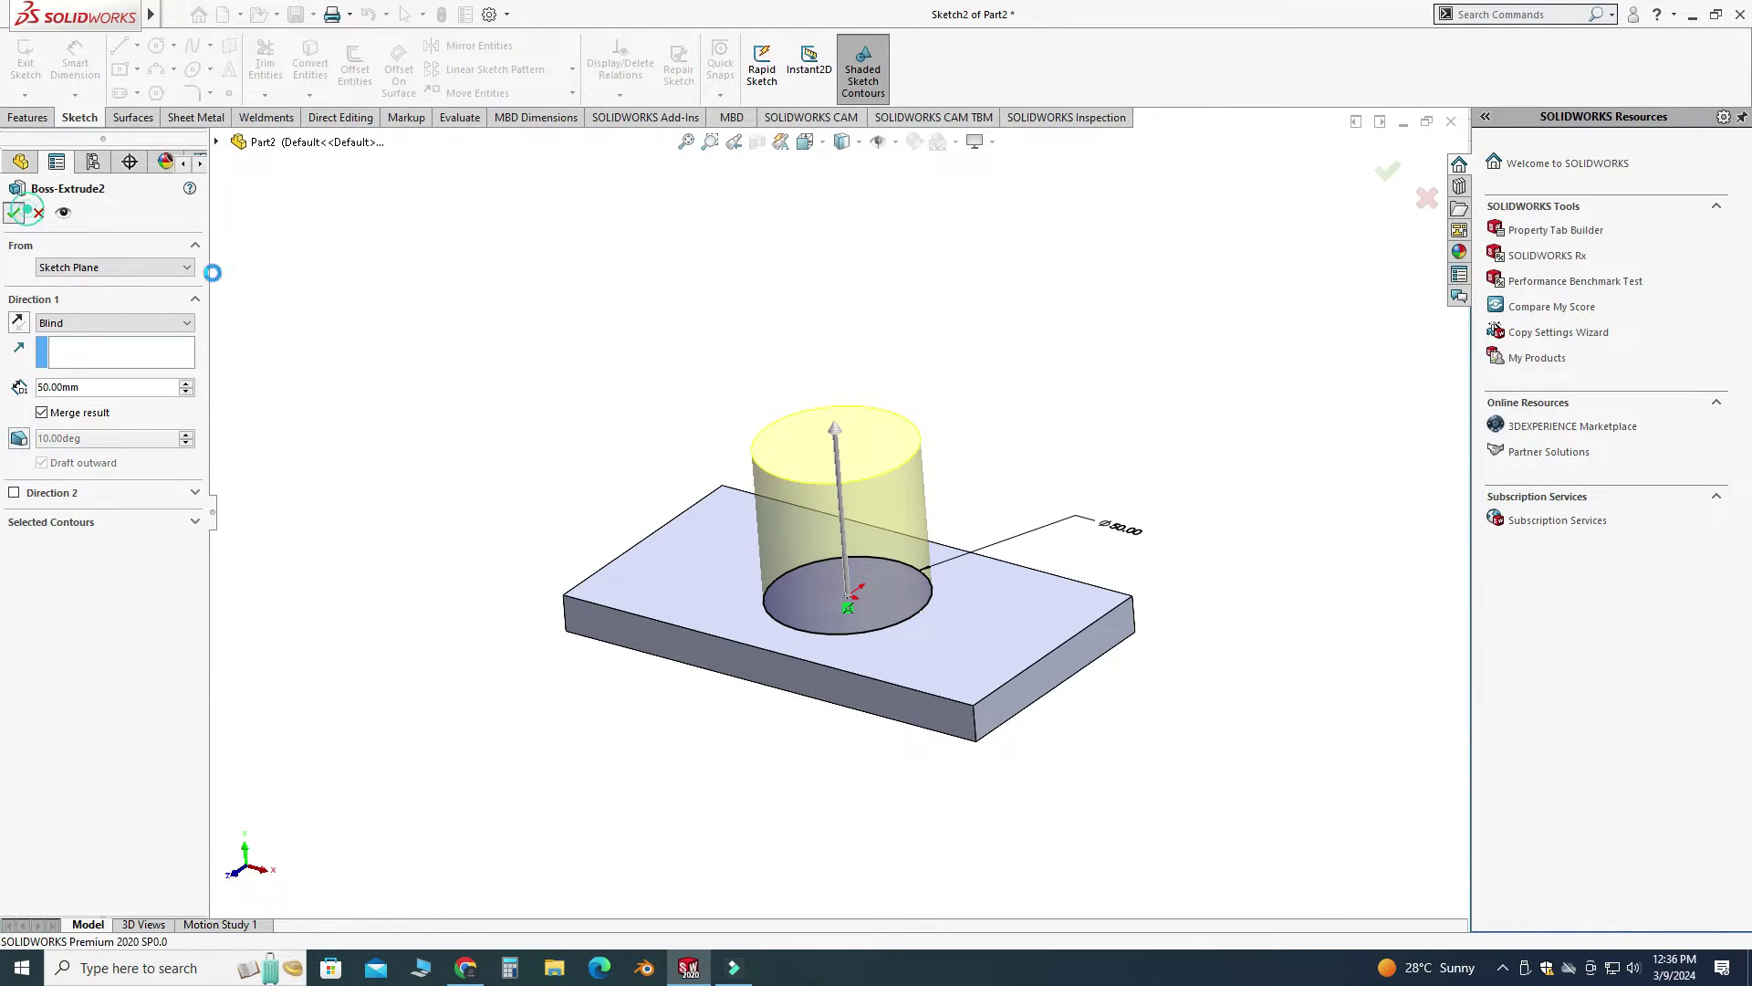
{"action": "middle_click_drag", "start_coordinate": [809, 576], "coordinate": [730, 283]}
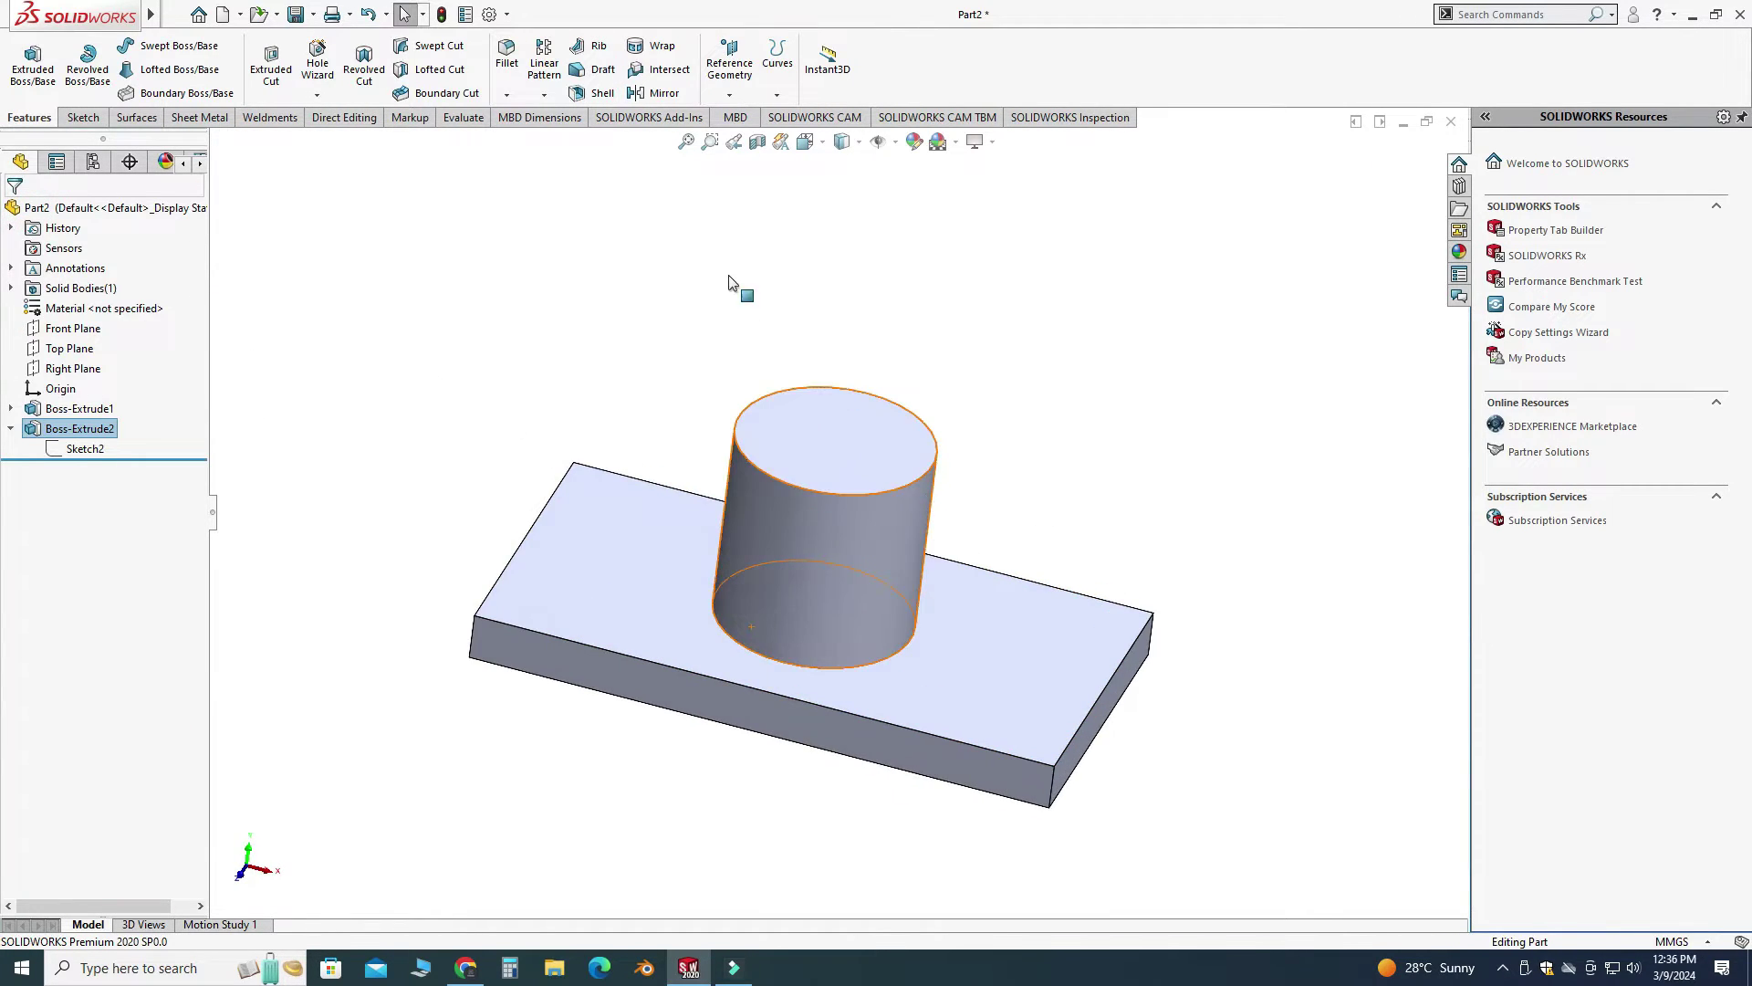
{"action": "left_click", "coordinate": [581, 69]}
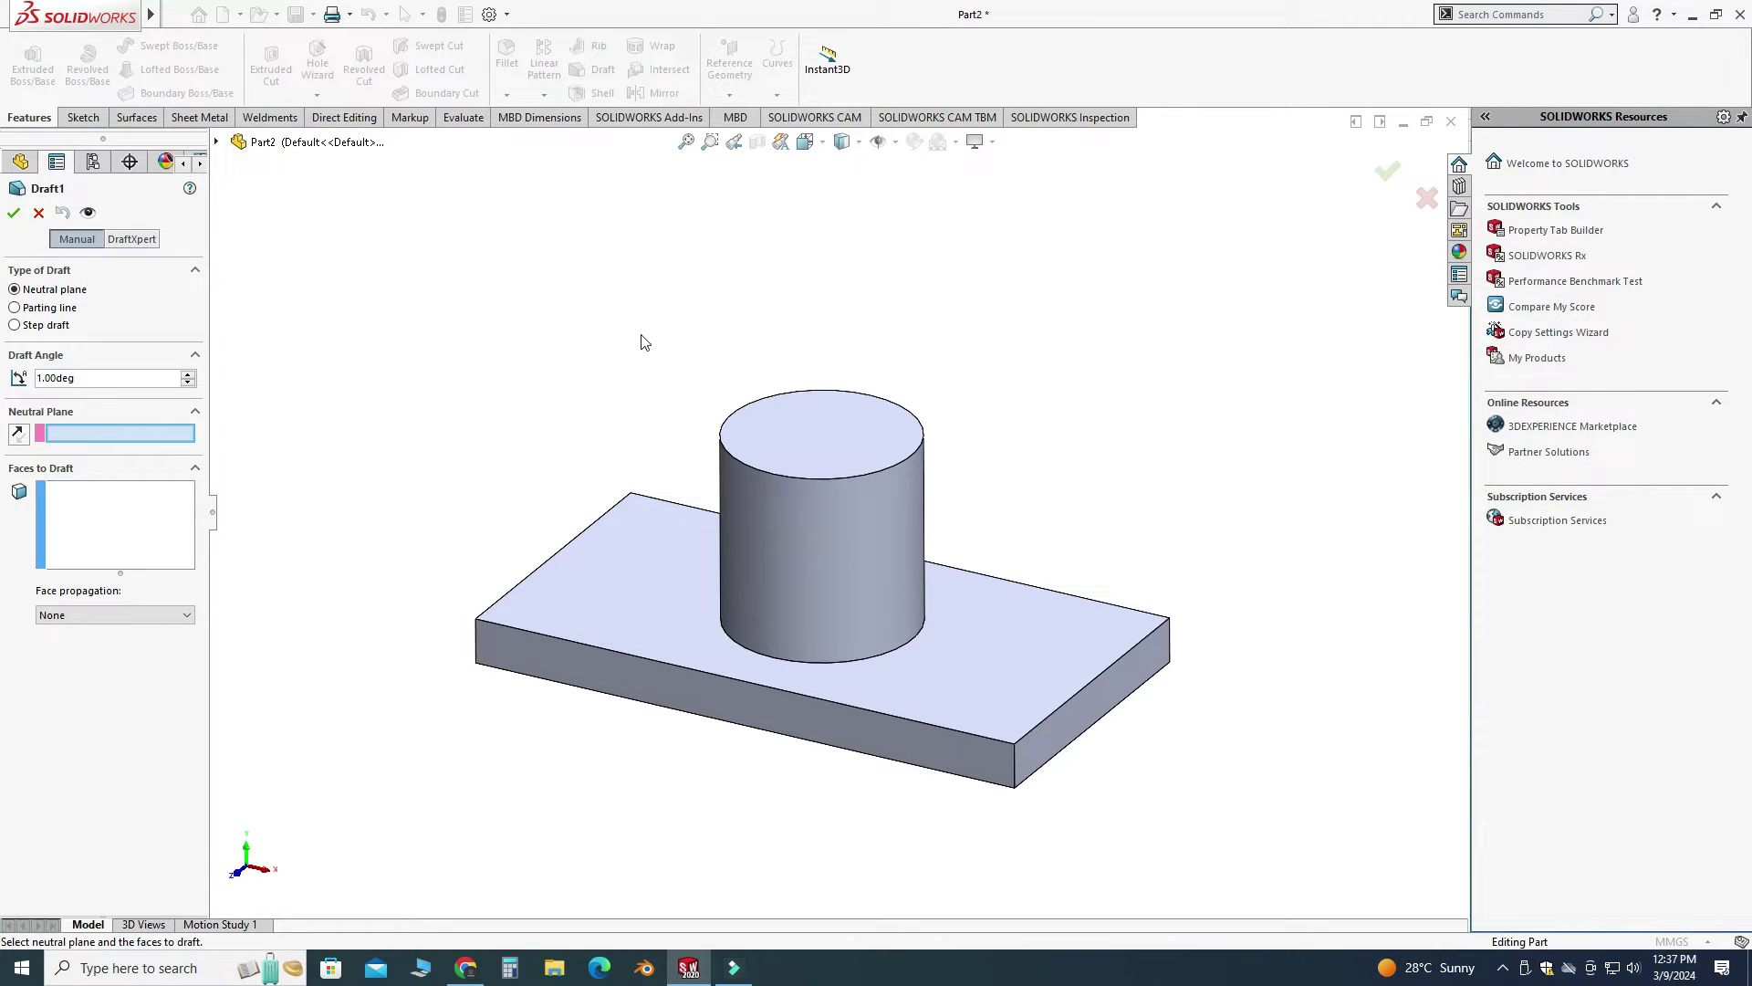
Pick the cylinder's top face as neutral plane and its side face to draft.
{"action": "mouse_move", "coordinate": [641, 341]}
{"action": "middle_mouse_down"}
{"action": "mouse_move", "coordinate": [626, 313]}
{"action": "mouse_move", "coordinate": [638, 359]}
{"action": "middle_mouse_up"}
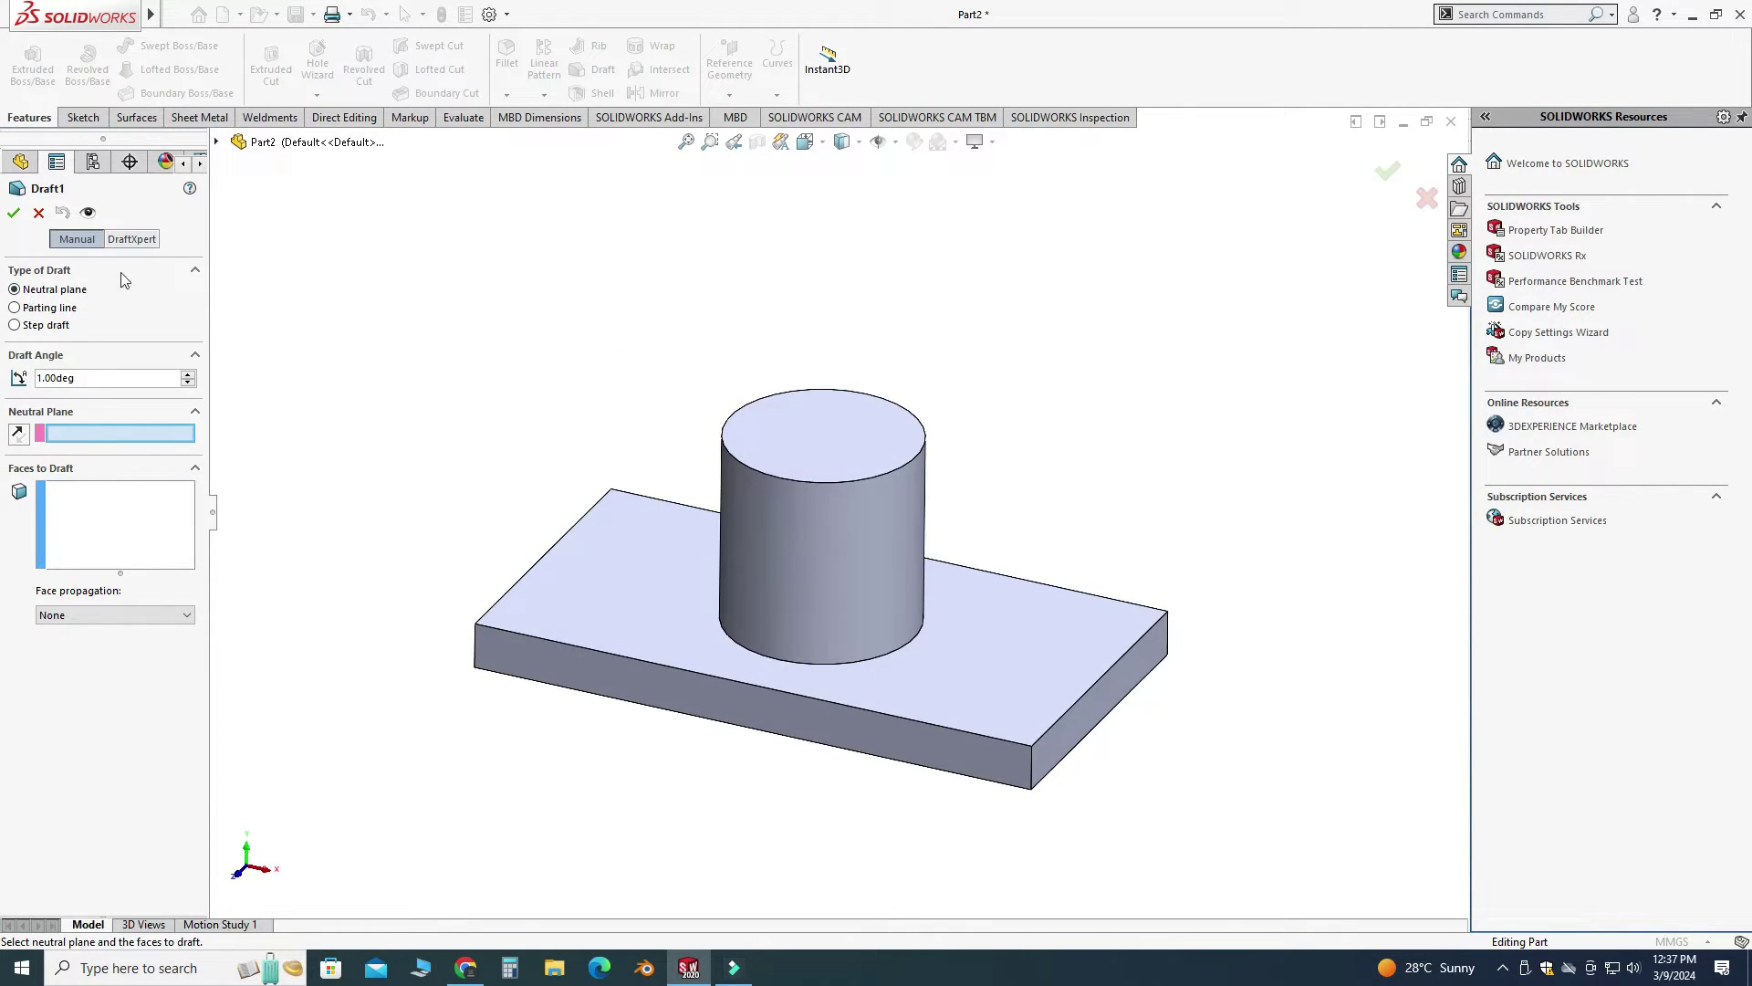
{"action": "middle_click_drag", "start_coordinate": [537, 440], "coordinate": [378, 271]}
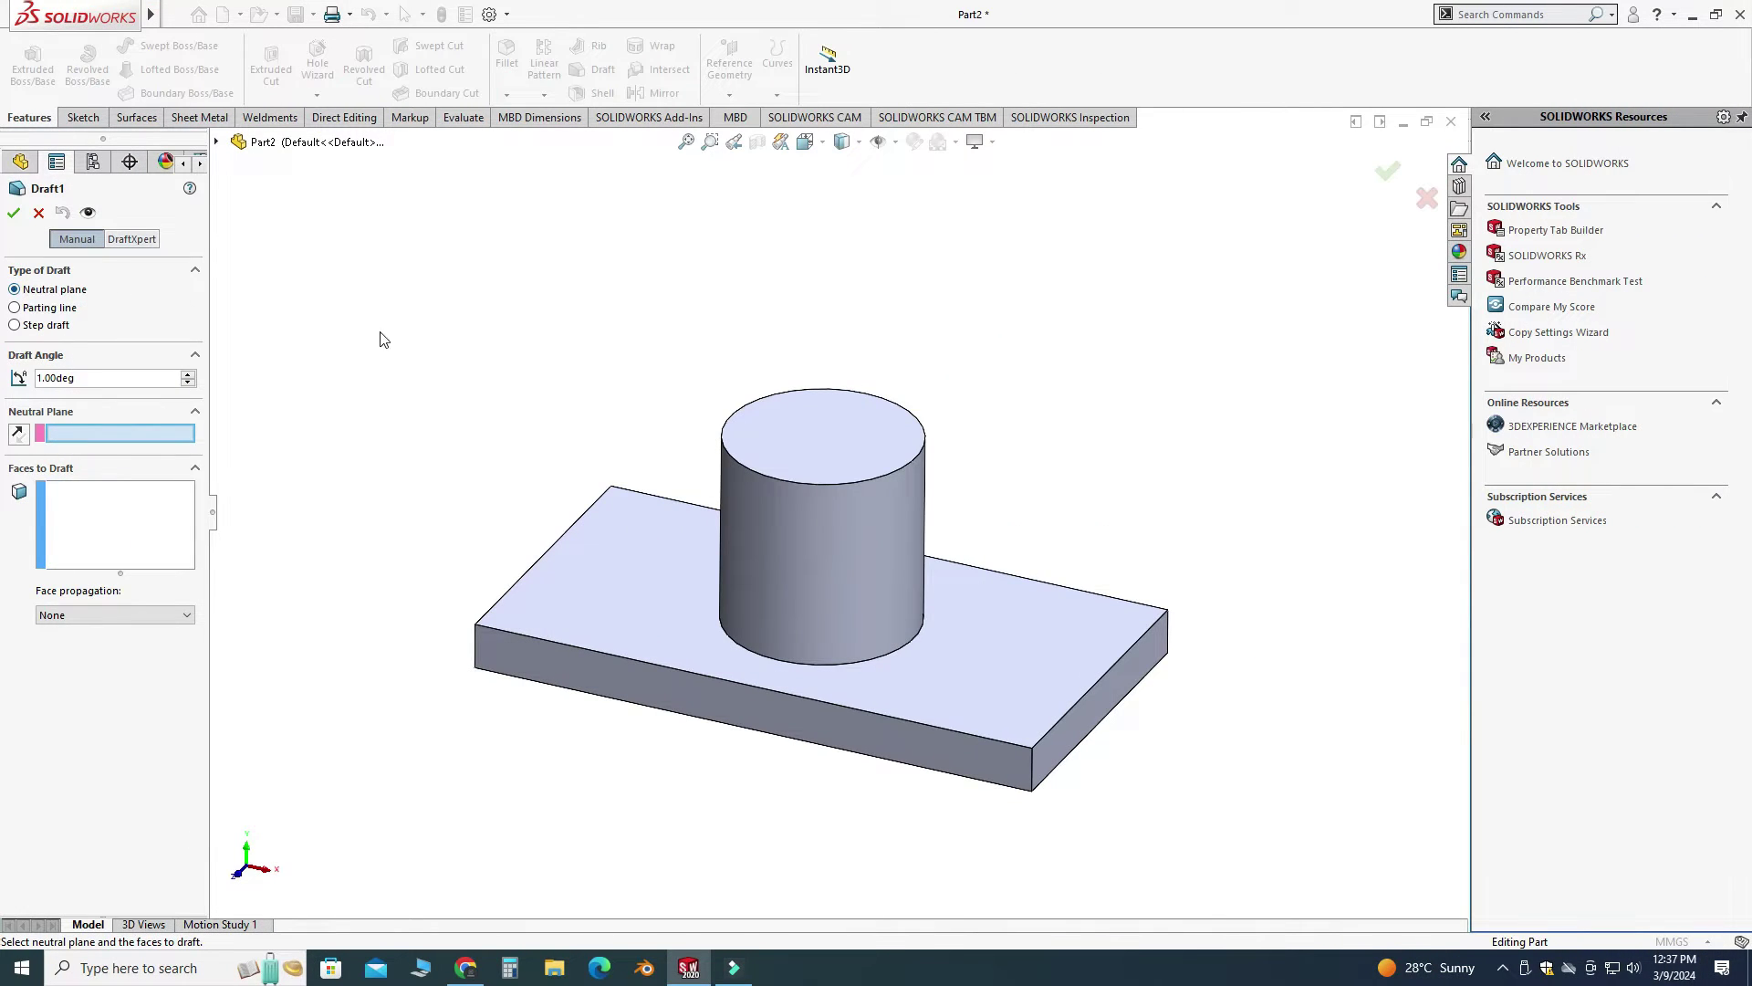
{"action": "middle_click_drag", "start_coordinate": [383, 340], "coordinate": [400, 327]}
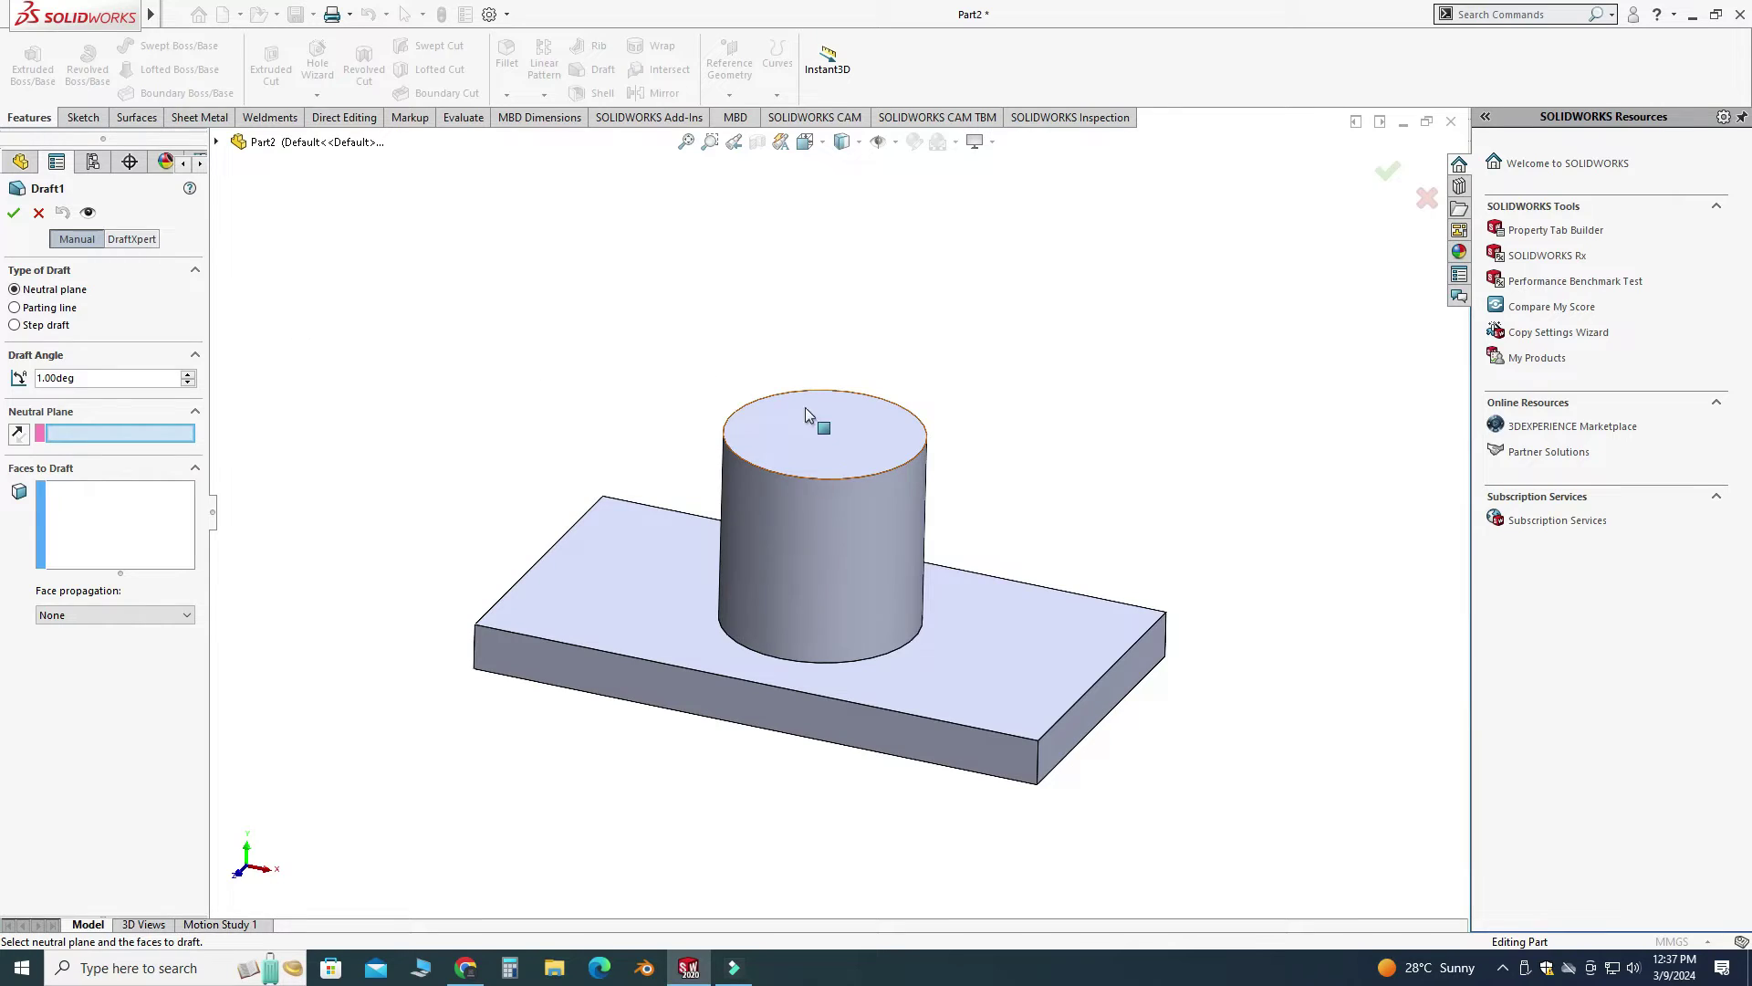
{"action": "left_click", "coordinate": [824, 425]}
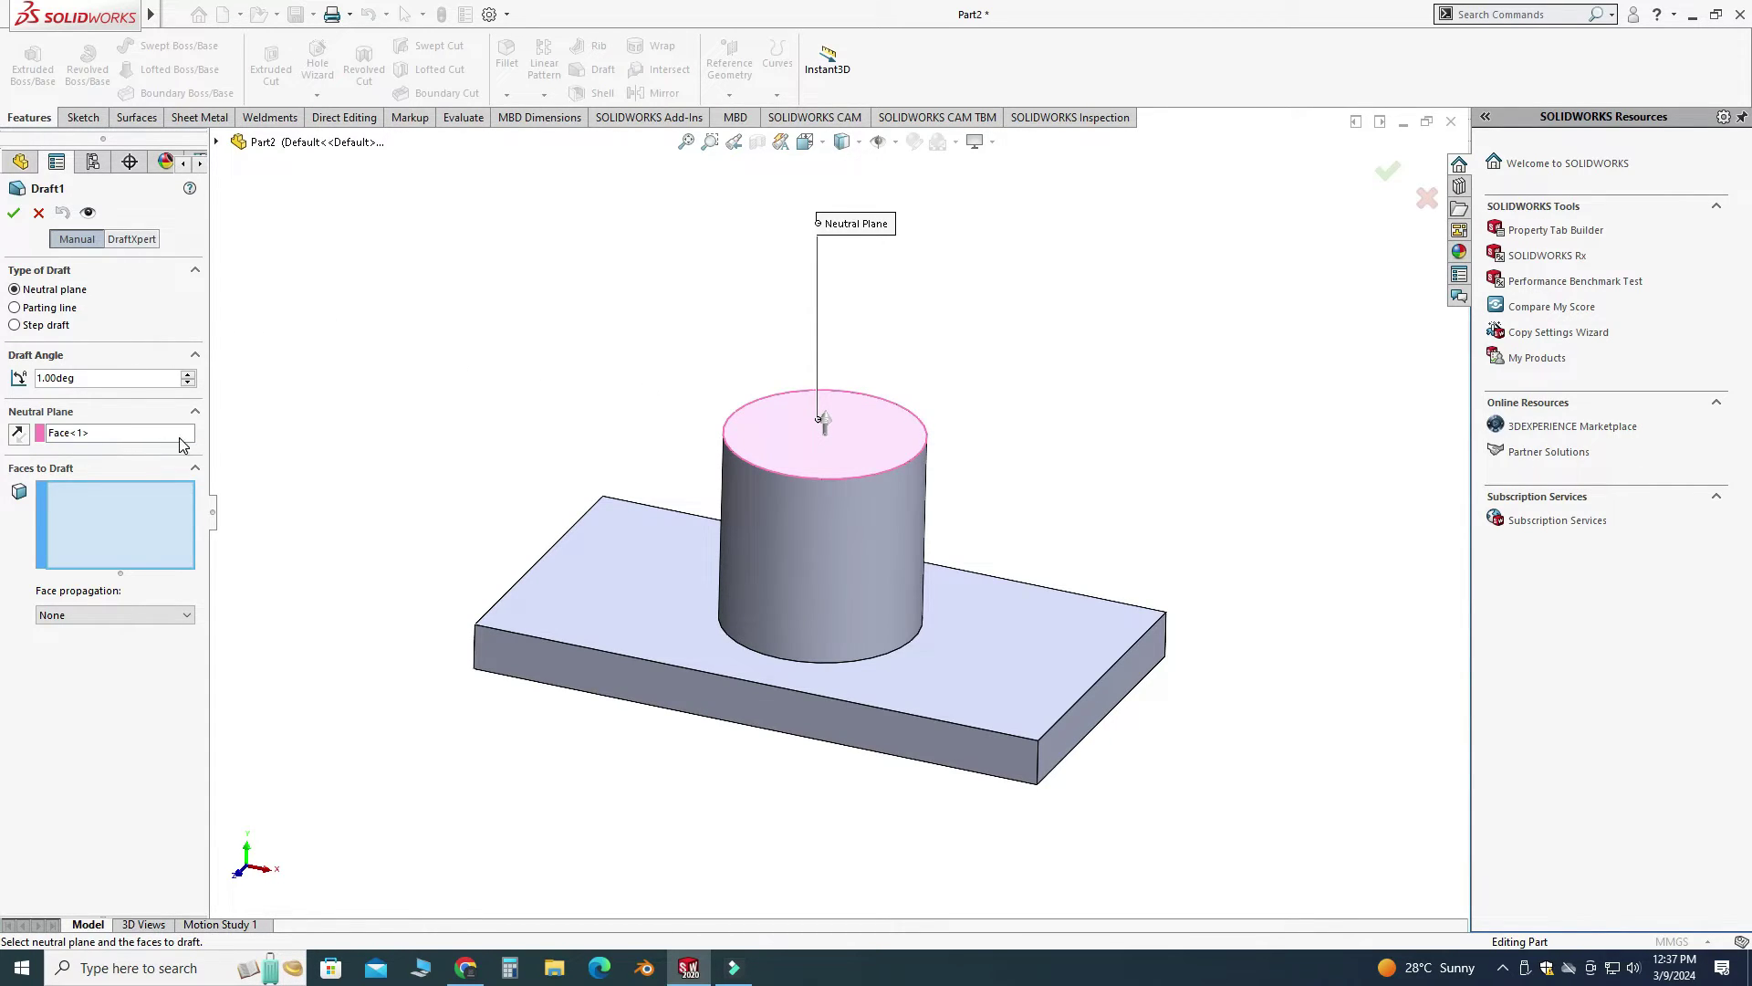
{"action": "middle_click_drag", "start_coordinate": [345, 553], "coordinate": [952, 483]}
{"action": "left_click", "coordinate": [815, 571]}
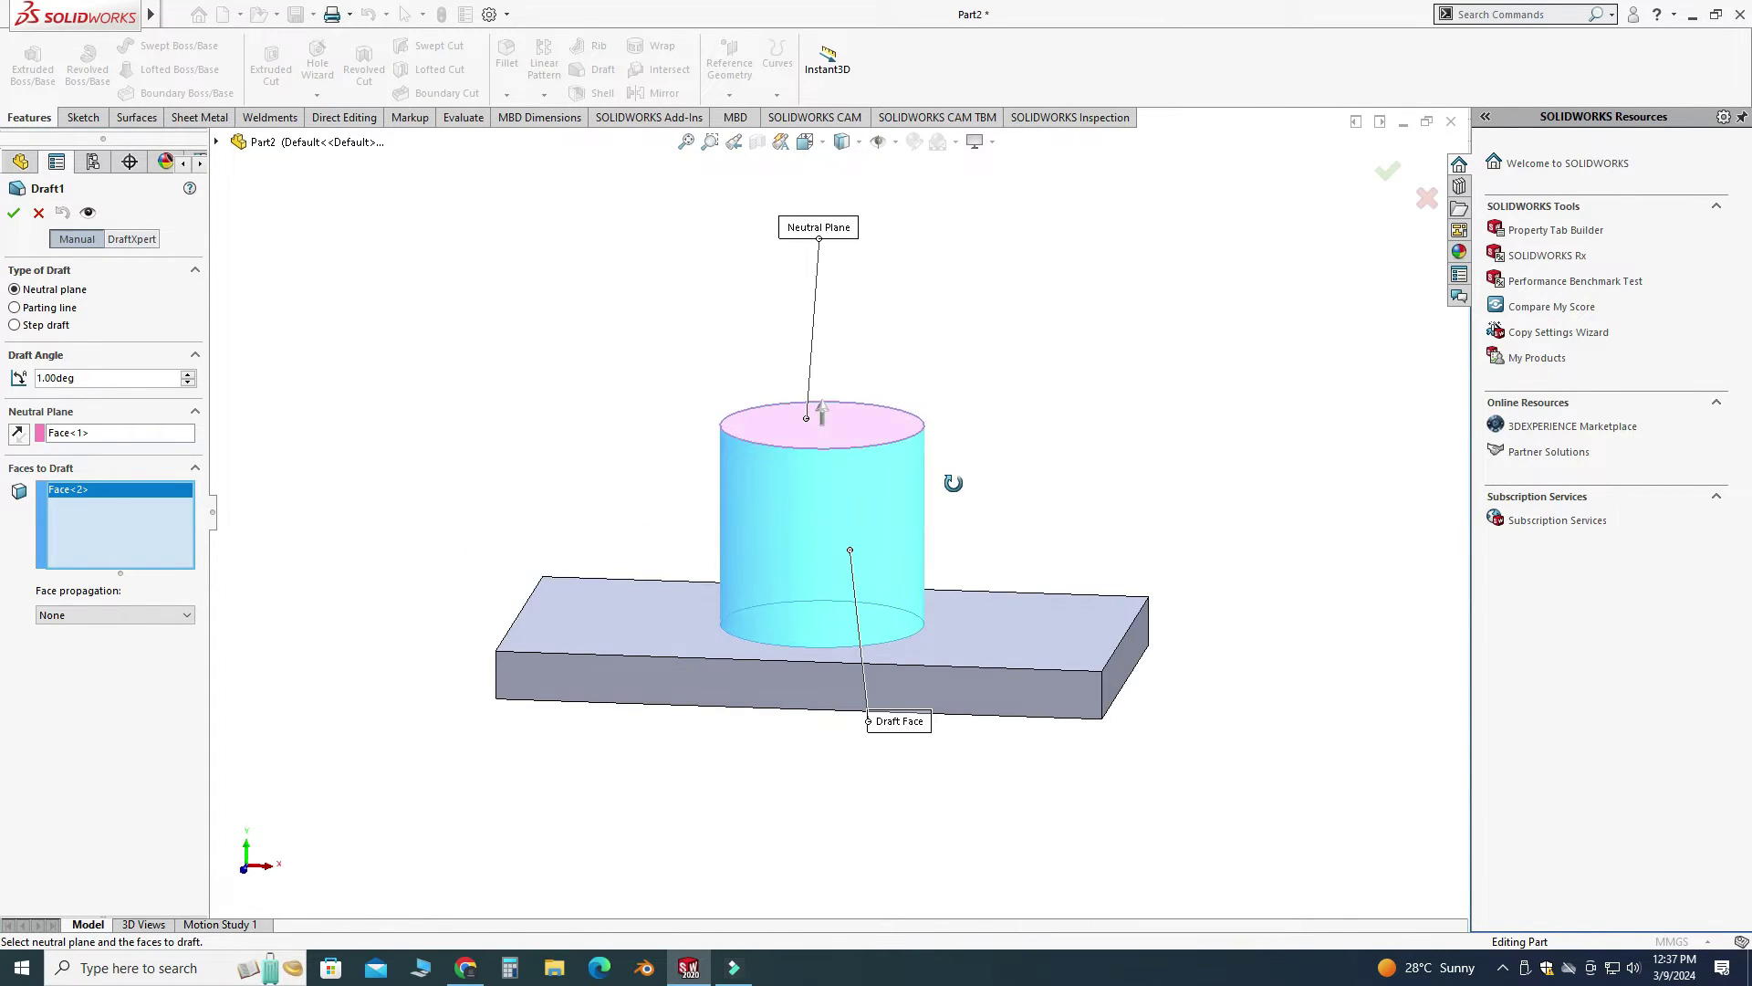
Set the draft angle to 5° with All Faces propagation and apply it.
{"action": "double_click", "coordinate": [94, 378]}
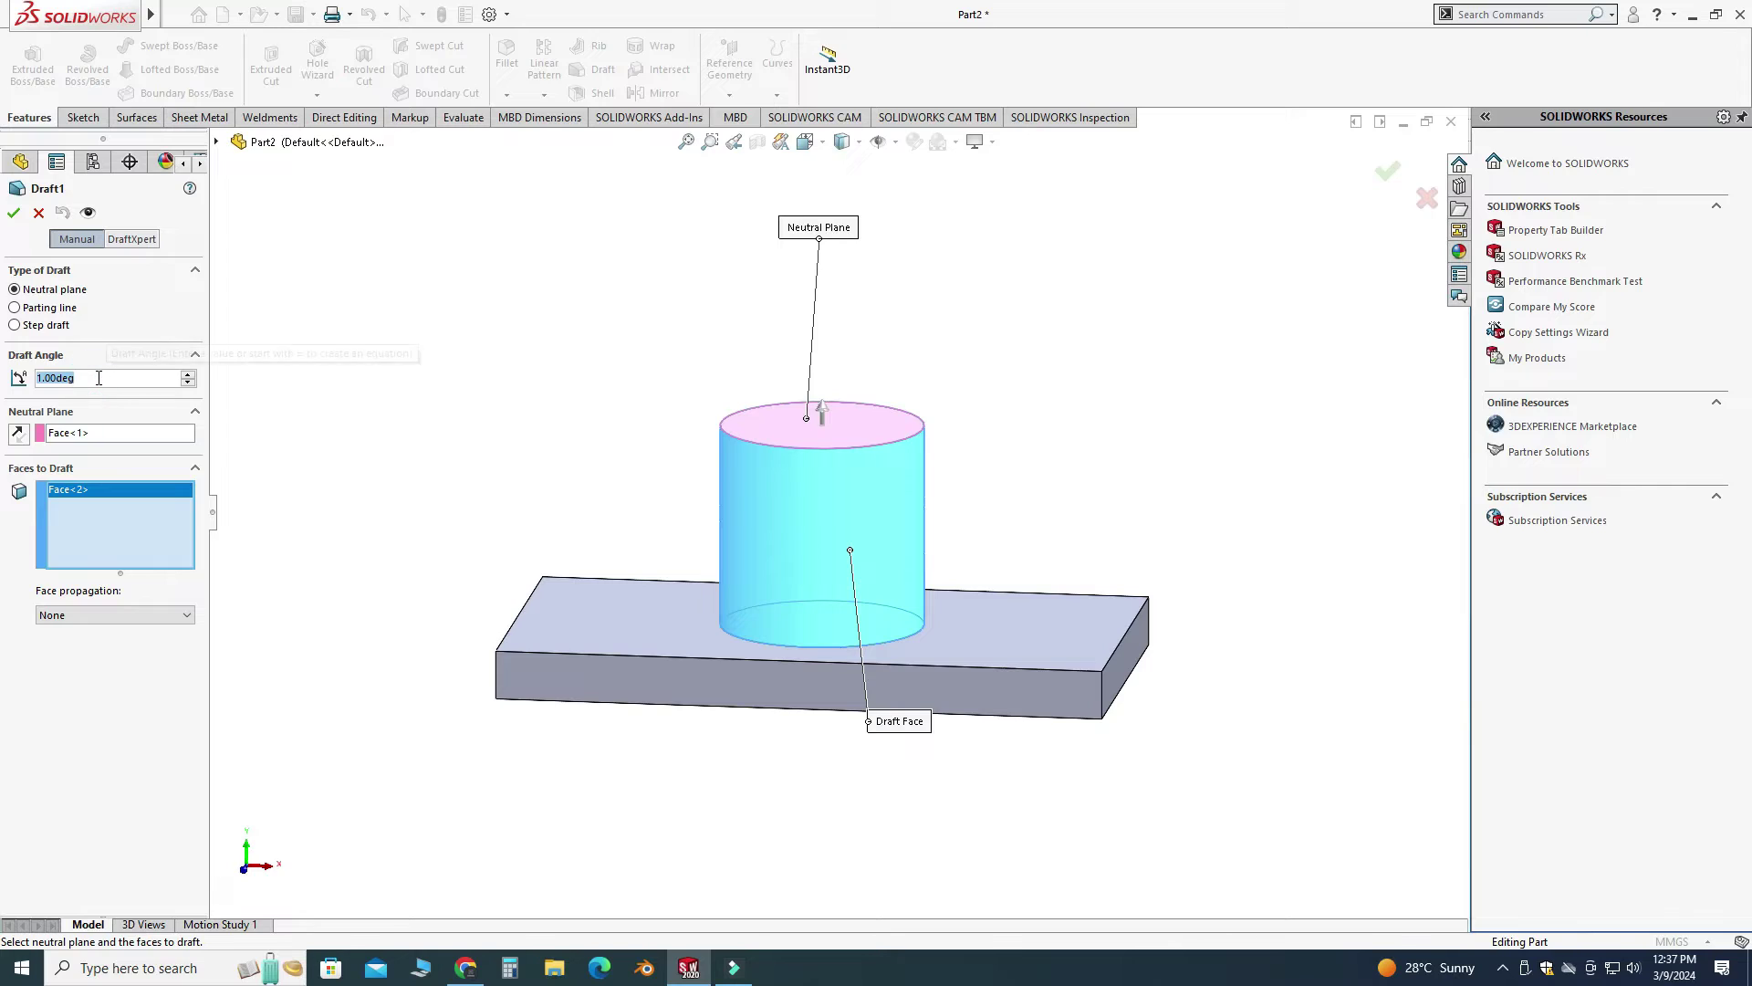
{"action": "type", "text": "5"}
{"action": "key", "text": "Return"}
{"action": "left_click", "coordinate": [143, 614]}
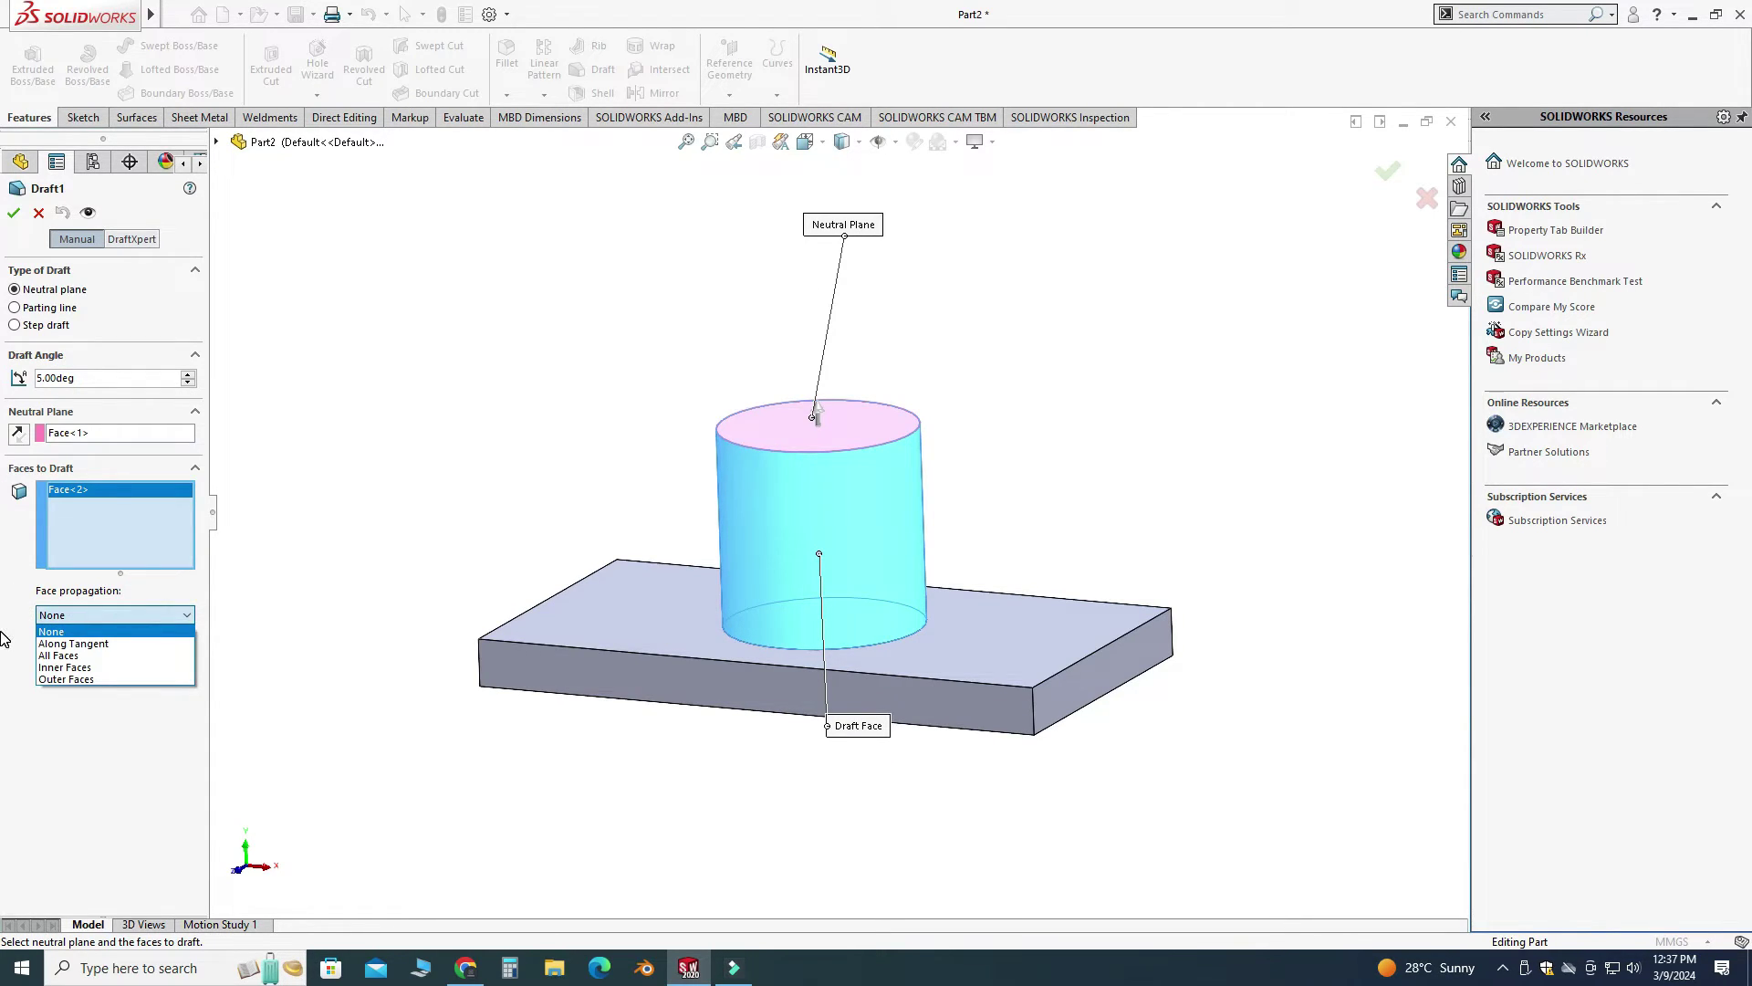
{"action": "left_click", "coordinate": [58, 655]}
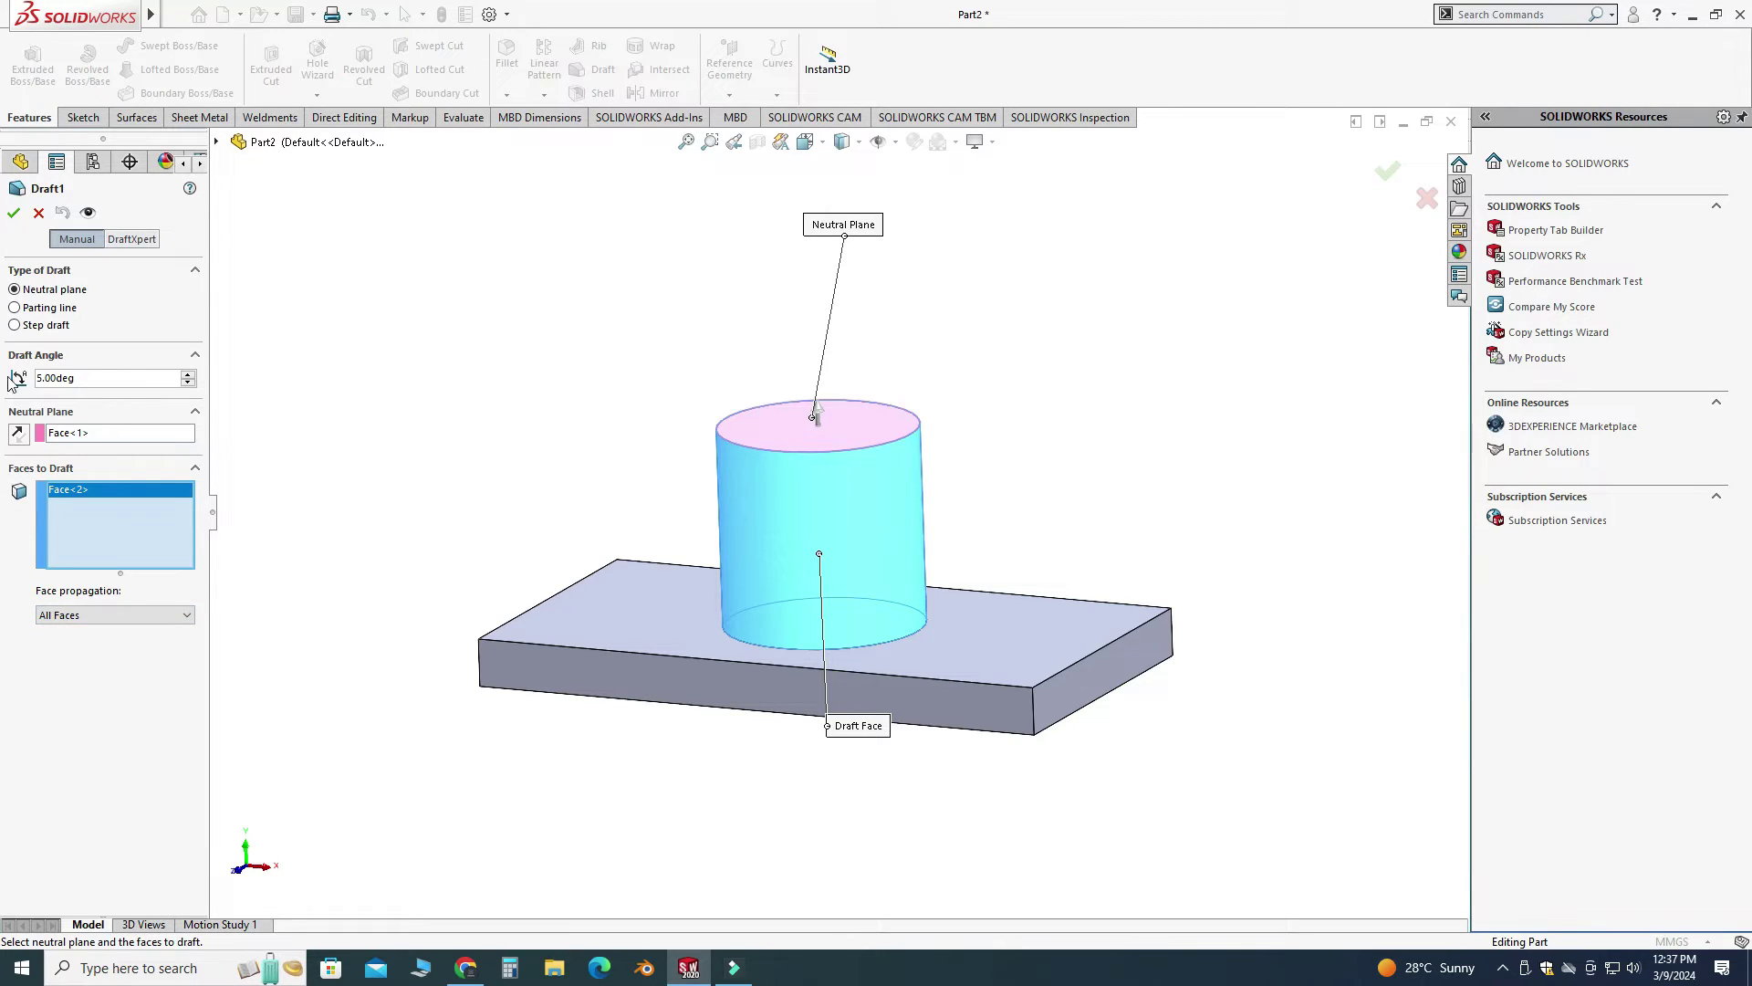
{"action": "left_click", "coordinate": [14, 214]}
{"action": "middle_click_drag", "start_coordinate": [527, 372], "coordinate": [757, 584]}
{"action": "left_click", "coordinate": [60, 468]}
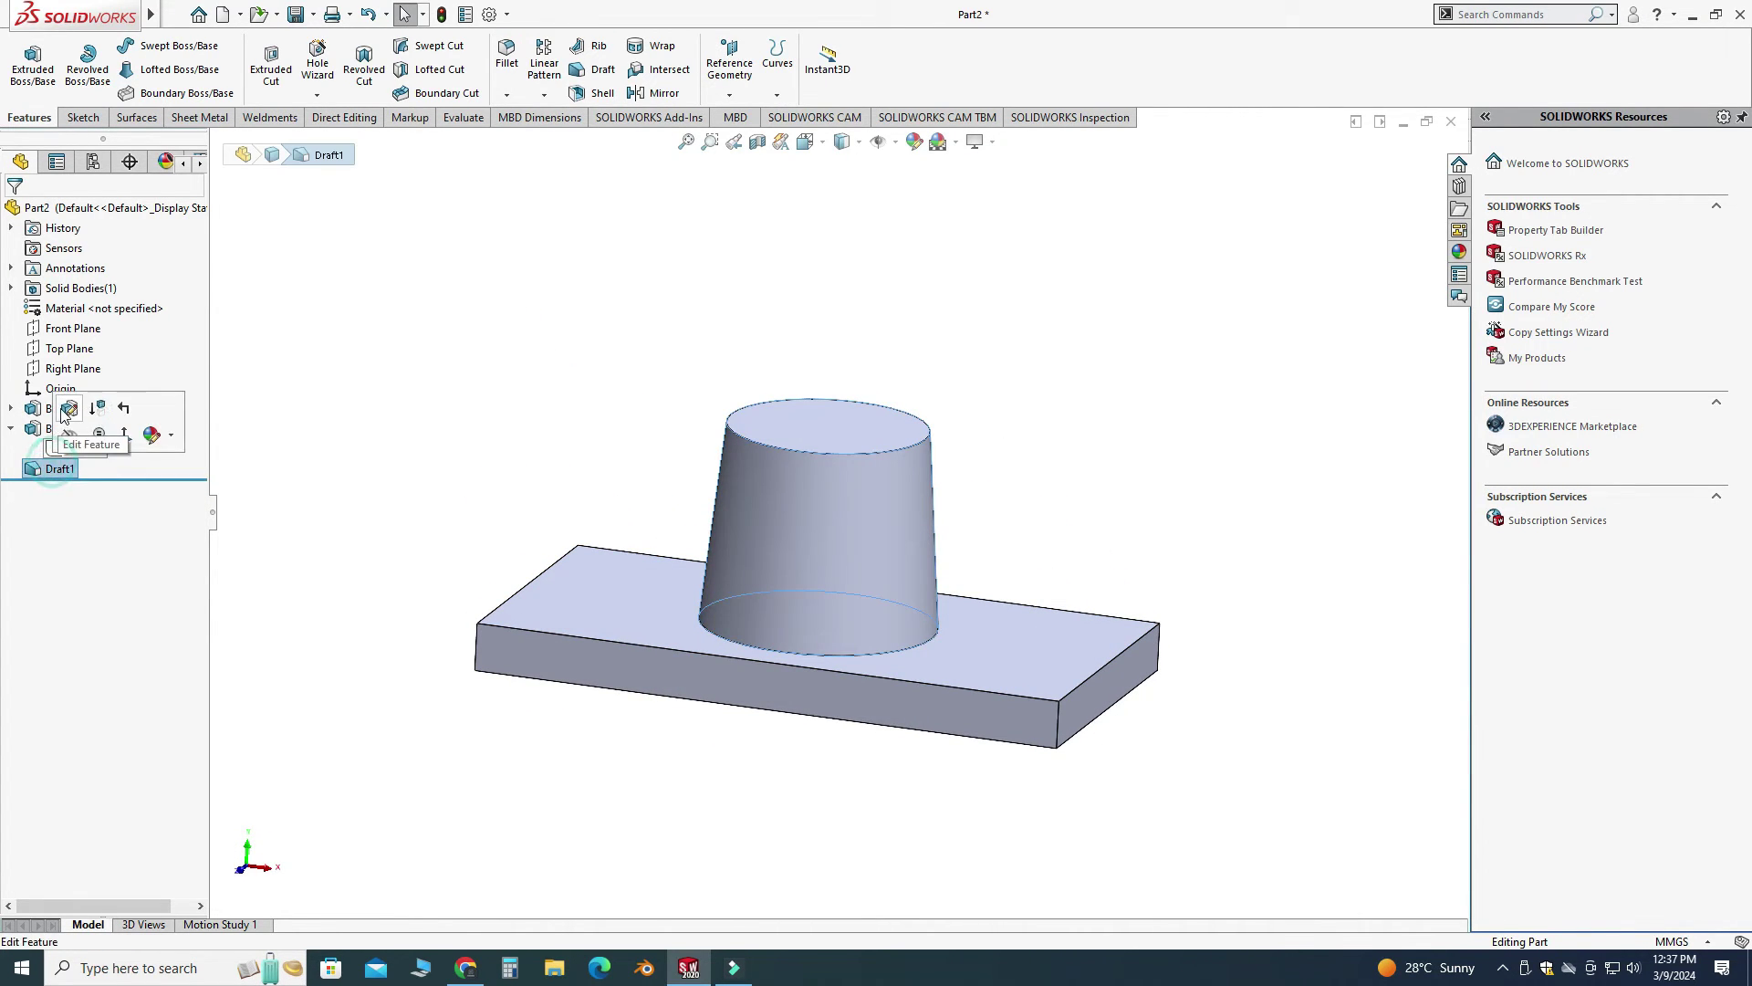
Reverse Draft1's direction at the neutral plane so the boss widens upward.
{"action": "left_click", "coordinate": [65, 416]}
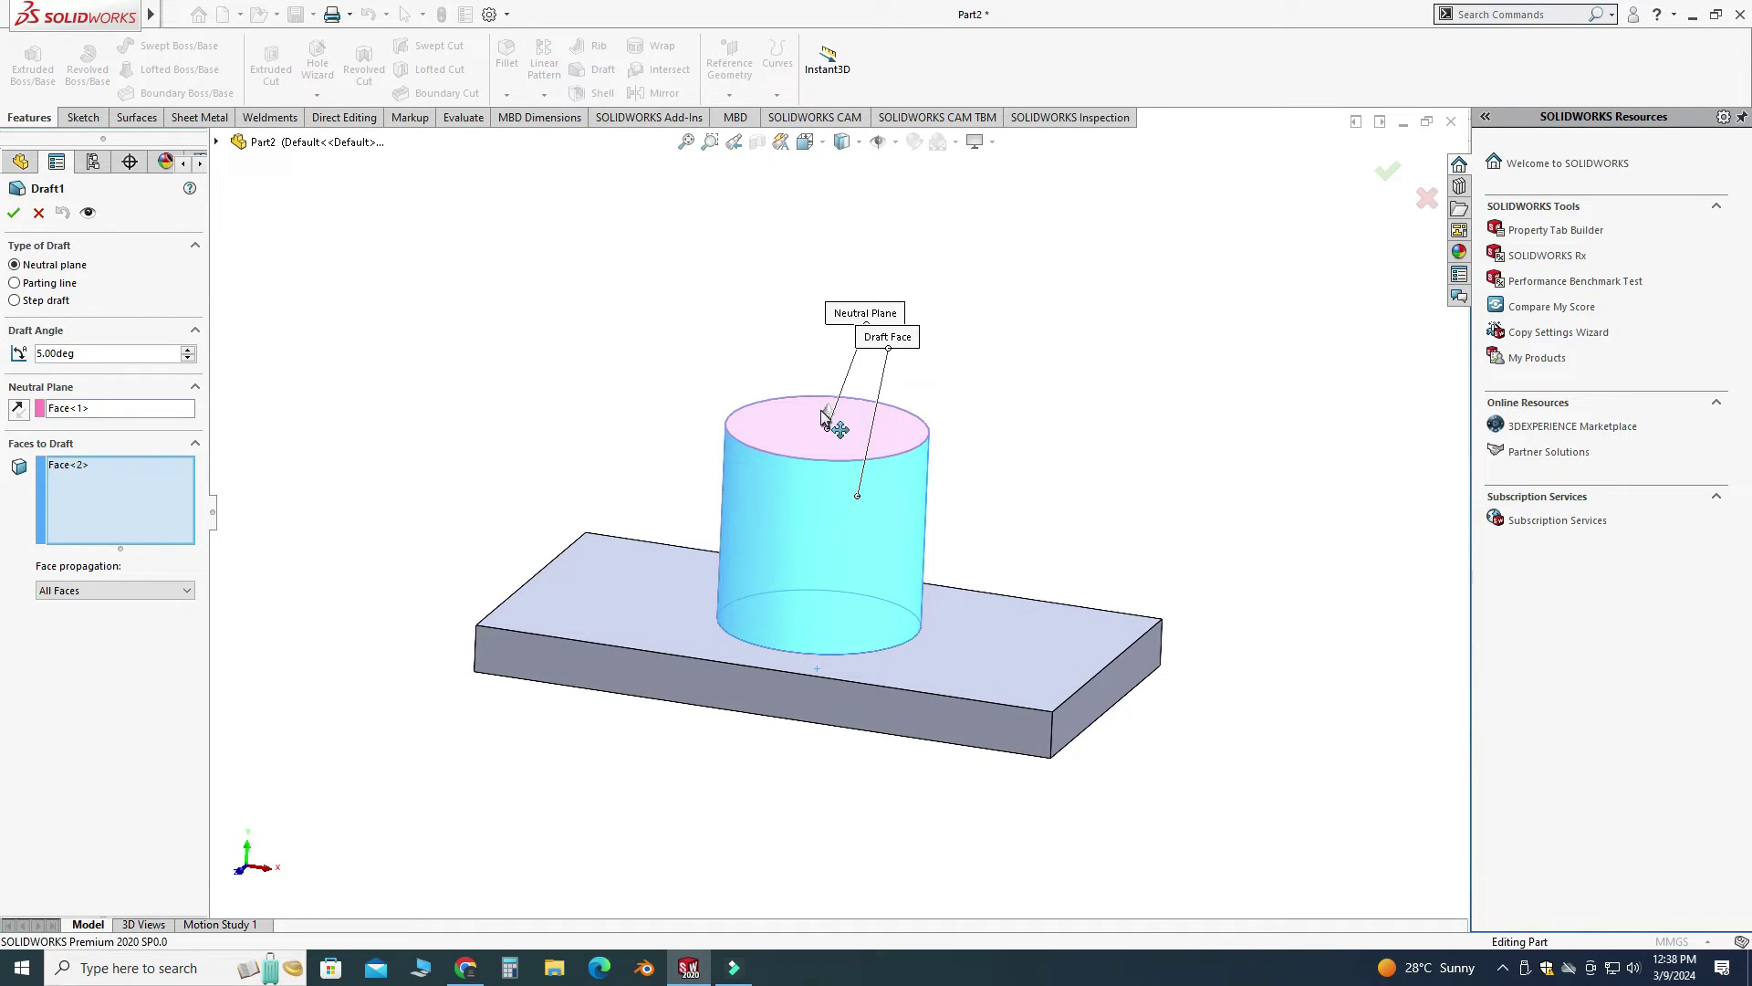
{"action": "left_click", "coordinate": [18, 410]}
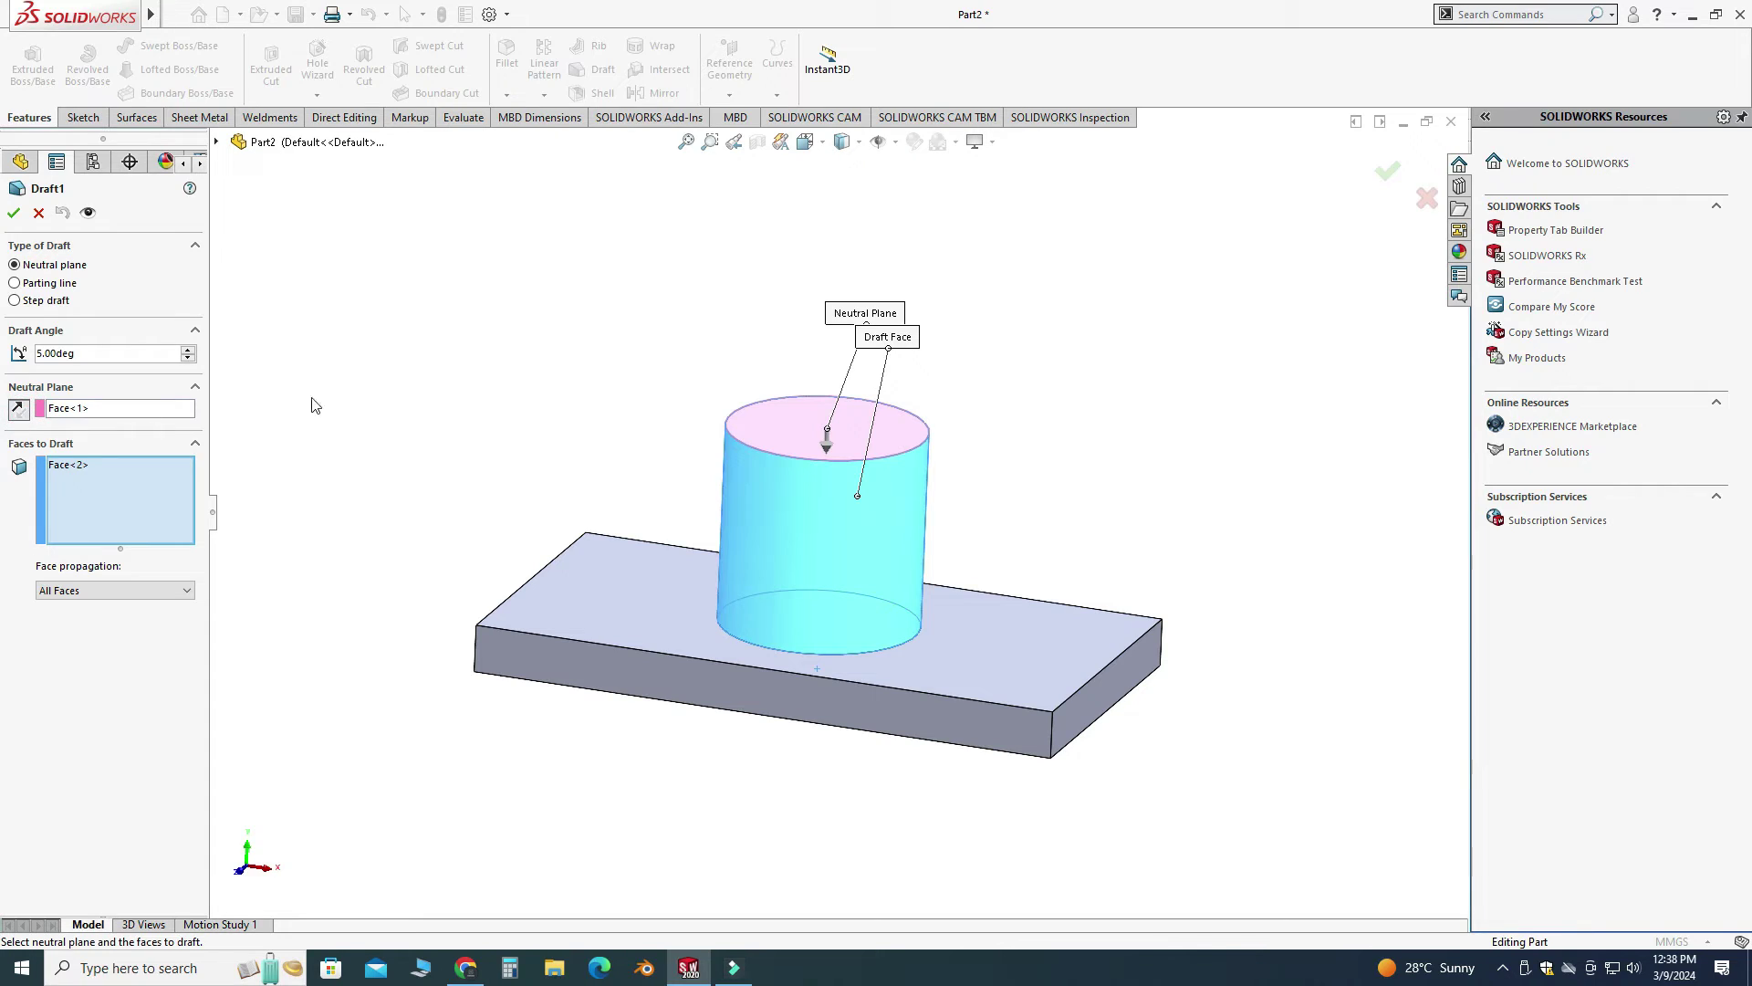
{"action": "left_click", "coordinate": [14, 213]}
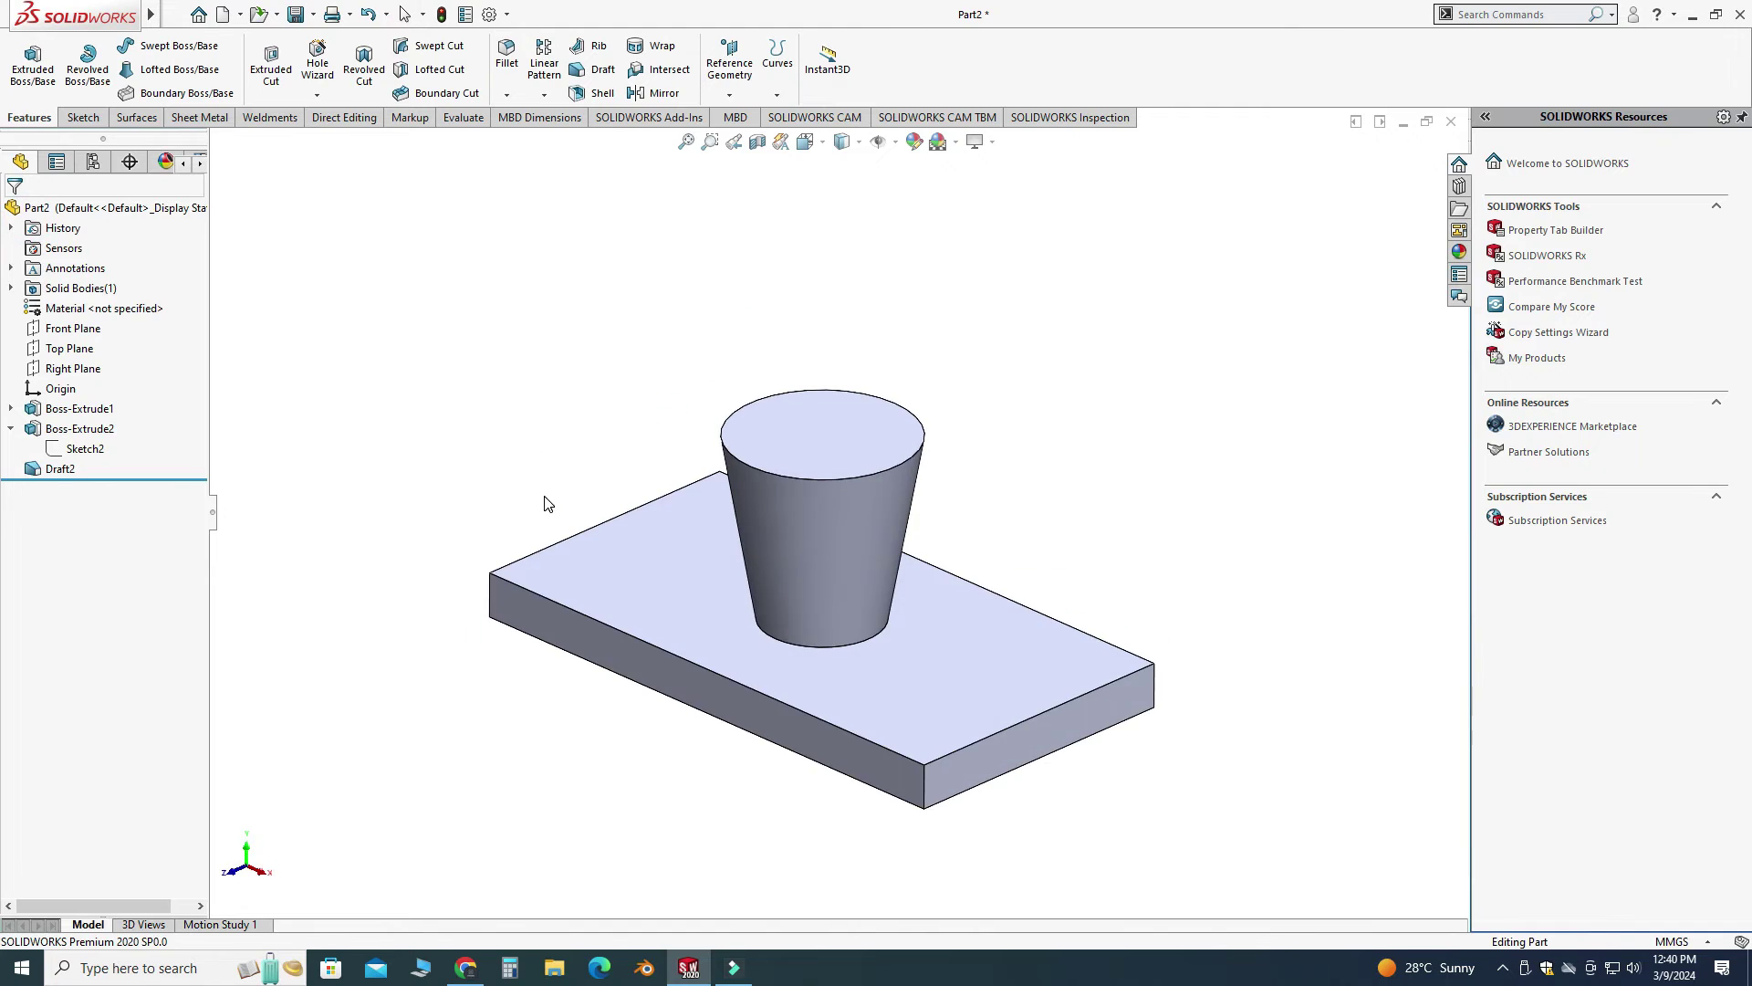
{"action": "middle_click_drag", "start_coordinate": [547, 501], "coordinate": [630, 496]}
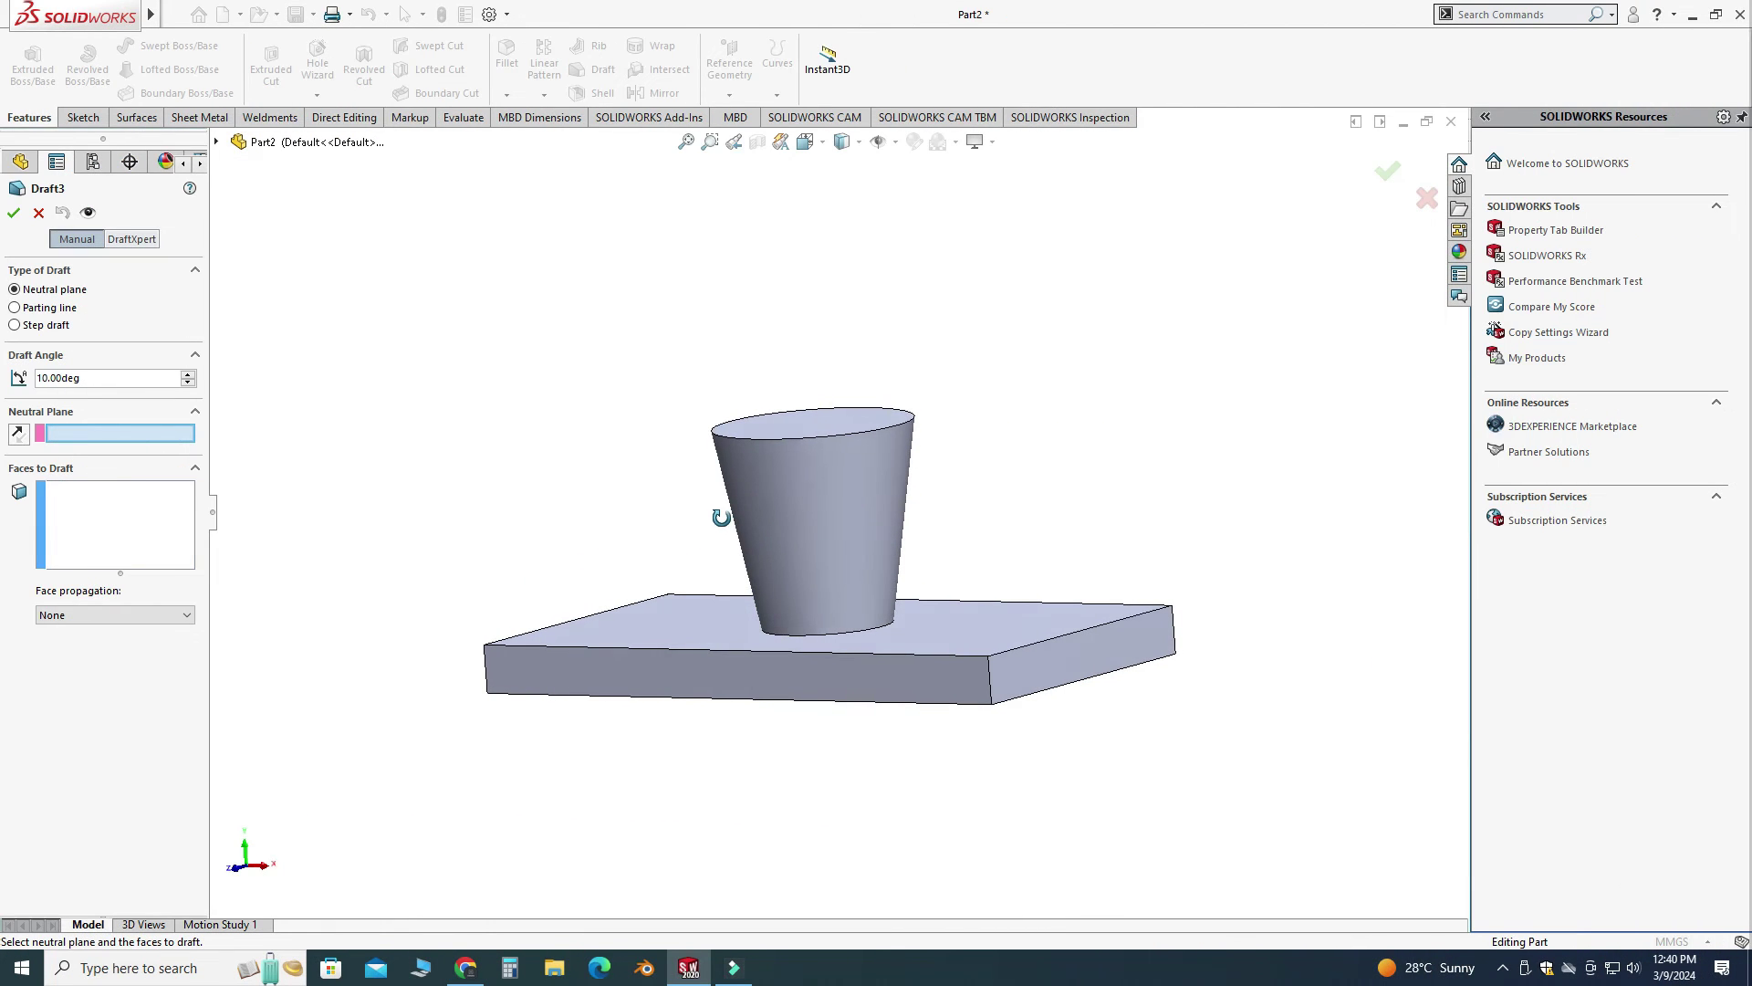
{"action": "middle_click_drag", "start_coordinate": [725, 519], "coordinate": [618, 456]}
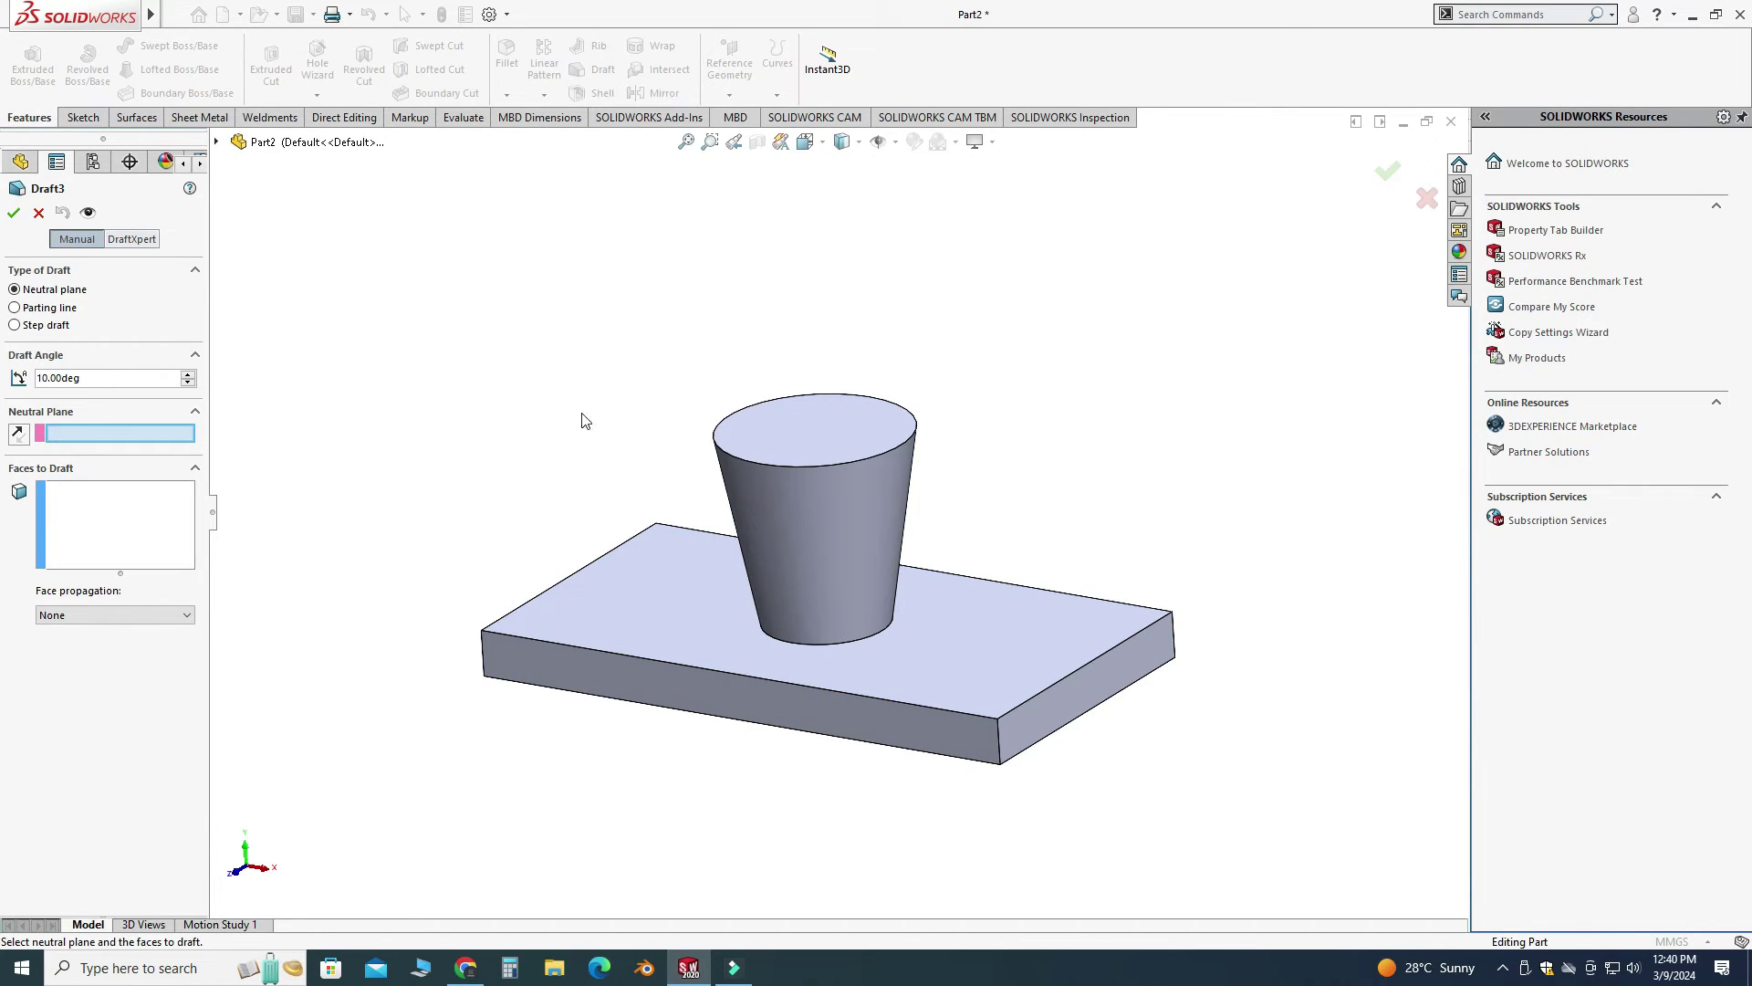